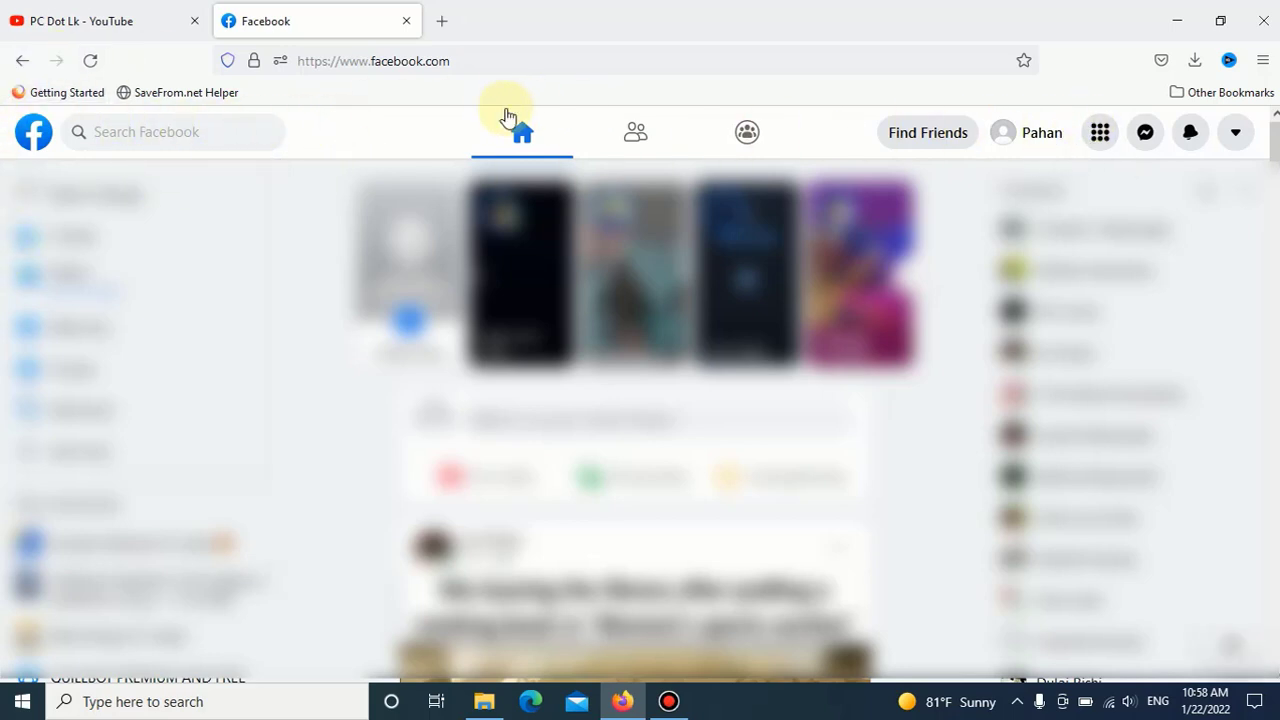
Start creating a new Page from the site's creation options.
mouse_move(720, 8)
click(1104, 135)
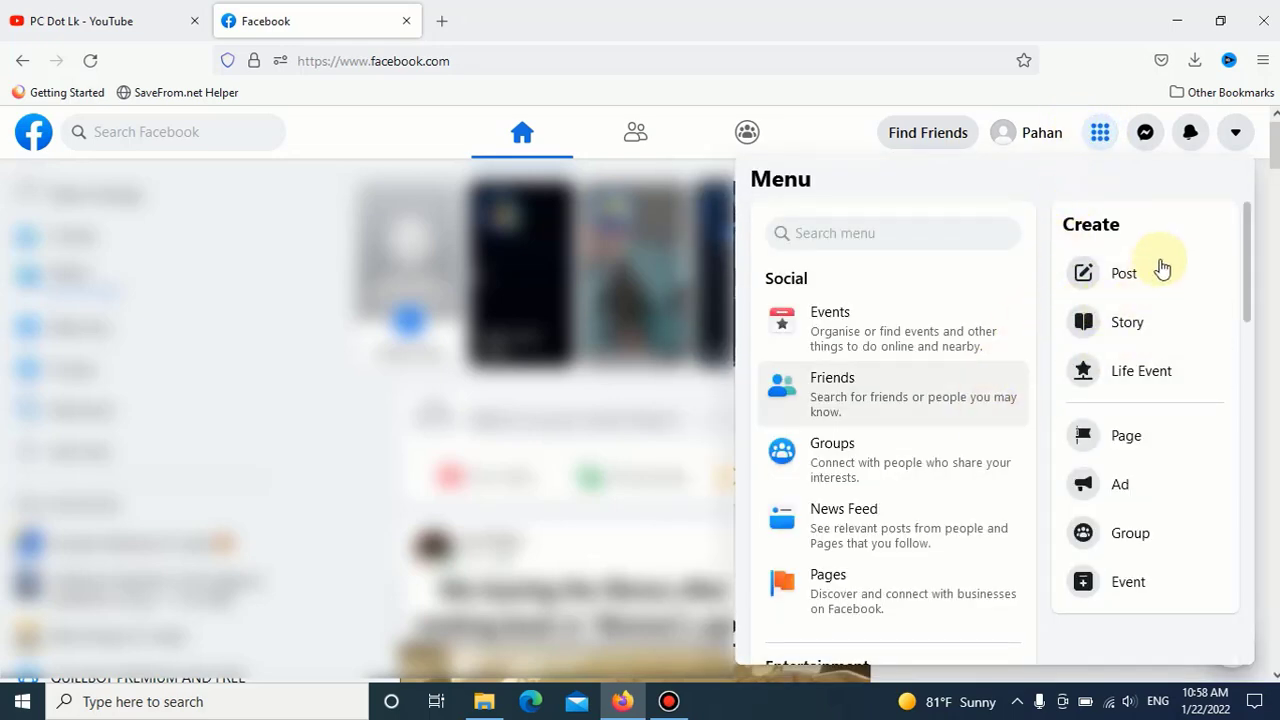
click(1107, 437)
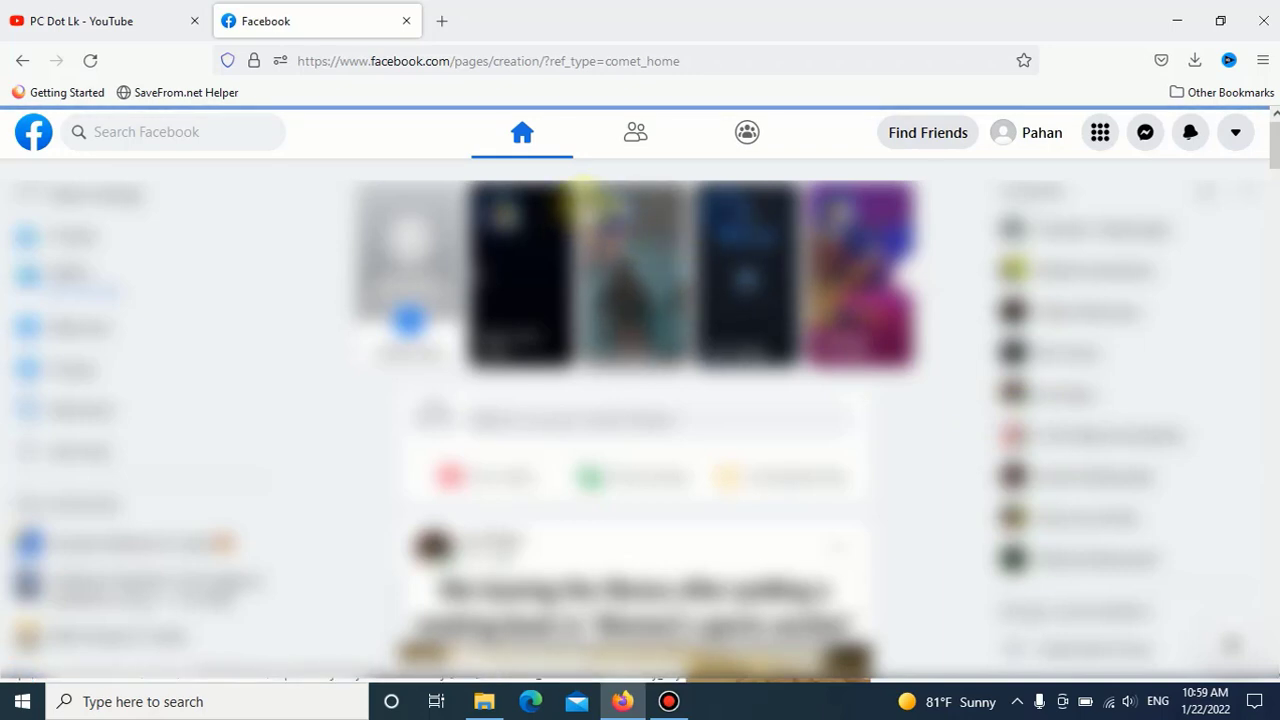
Examine the blank Page's layout in the desktop and mobile previews, ending on the desktop preview.
scroll(526, 405, down, 2)
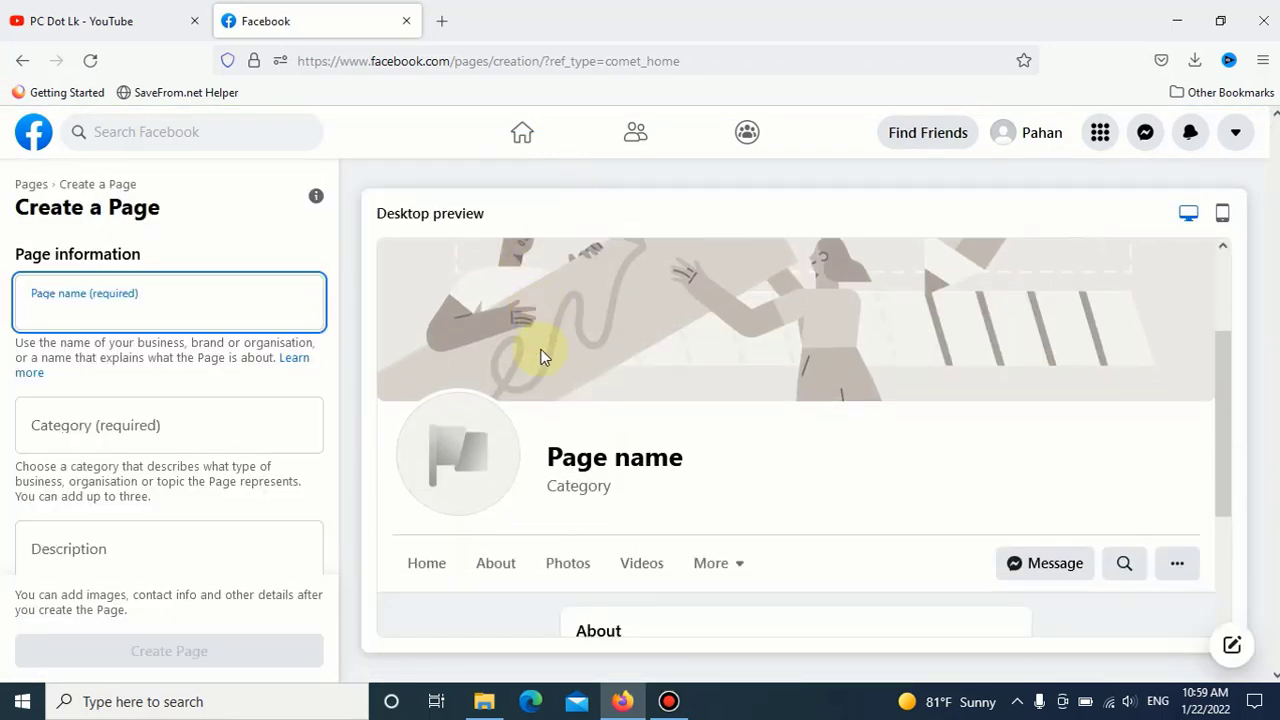
scroll(540, 355, up, 2)
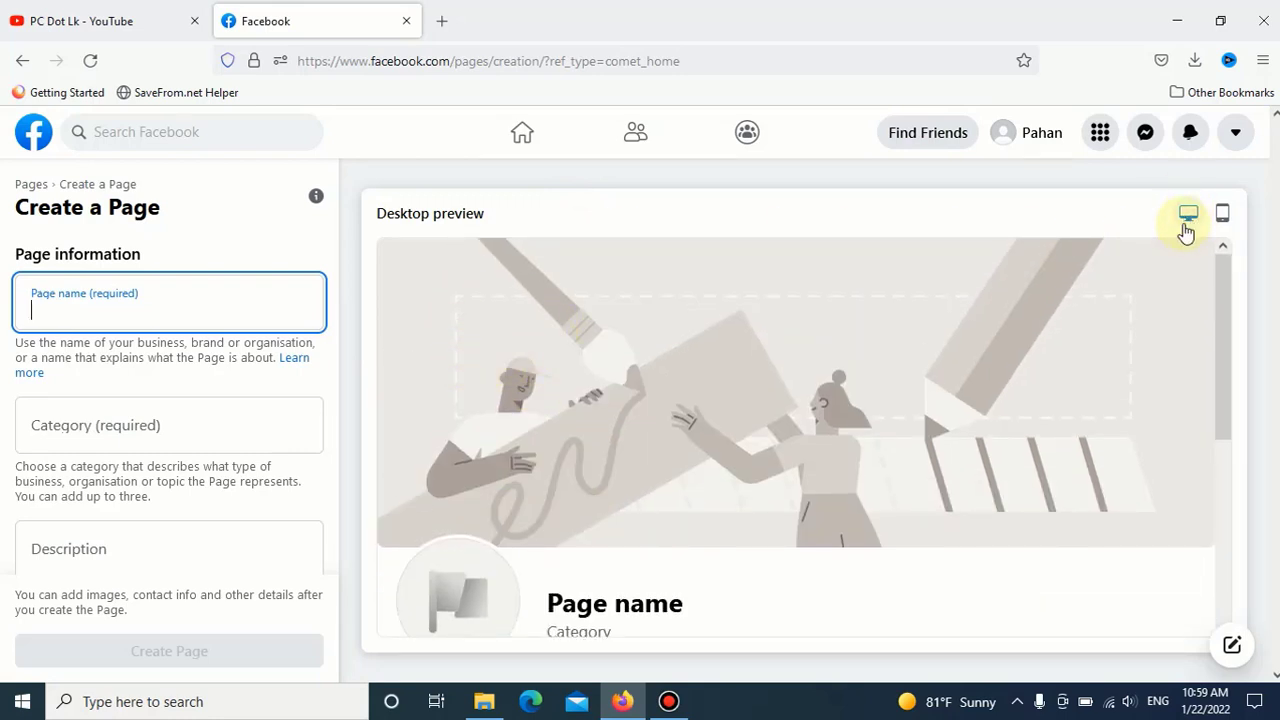
drag(492, 215, 388, 218)
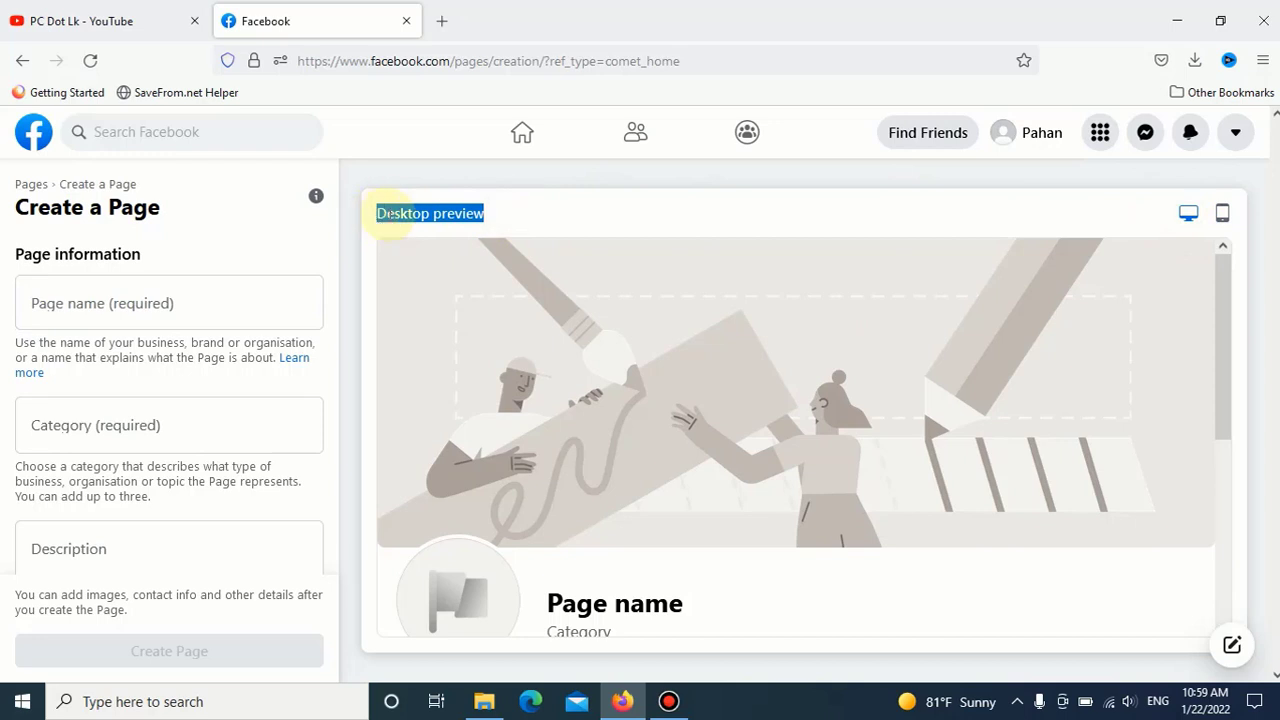
click(392, 215)
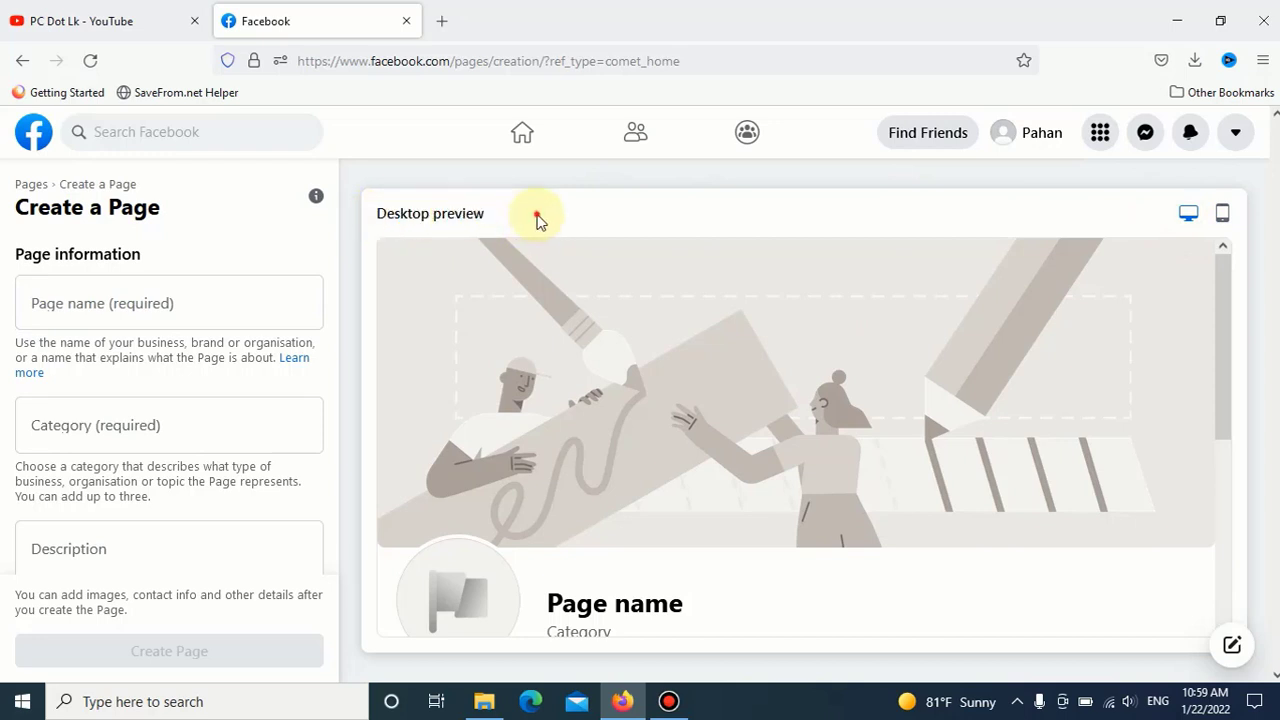
click(1223, 215)
scroll(737, 343, down, 3)
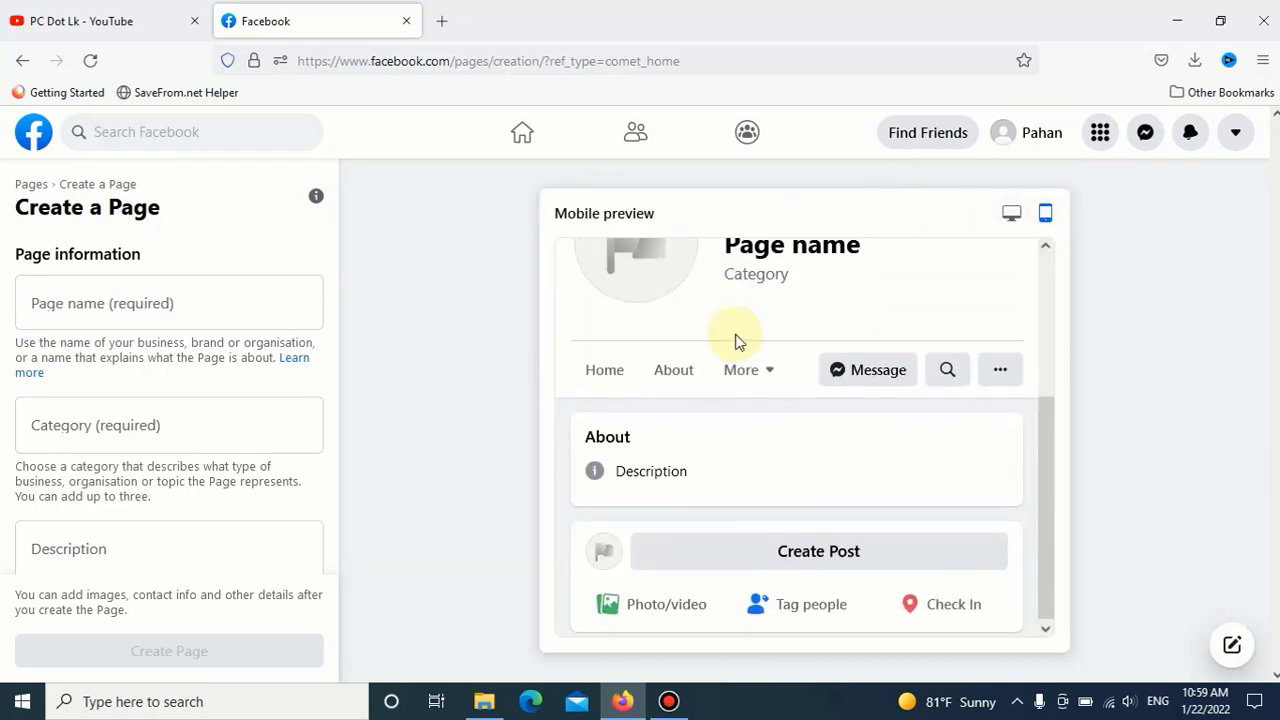
scroll(737, 342, up, 3)
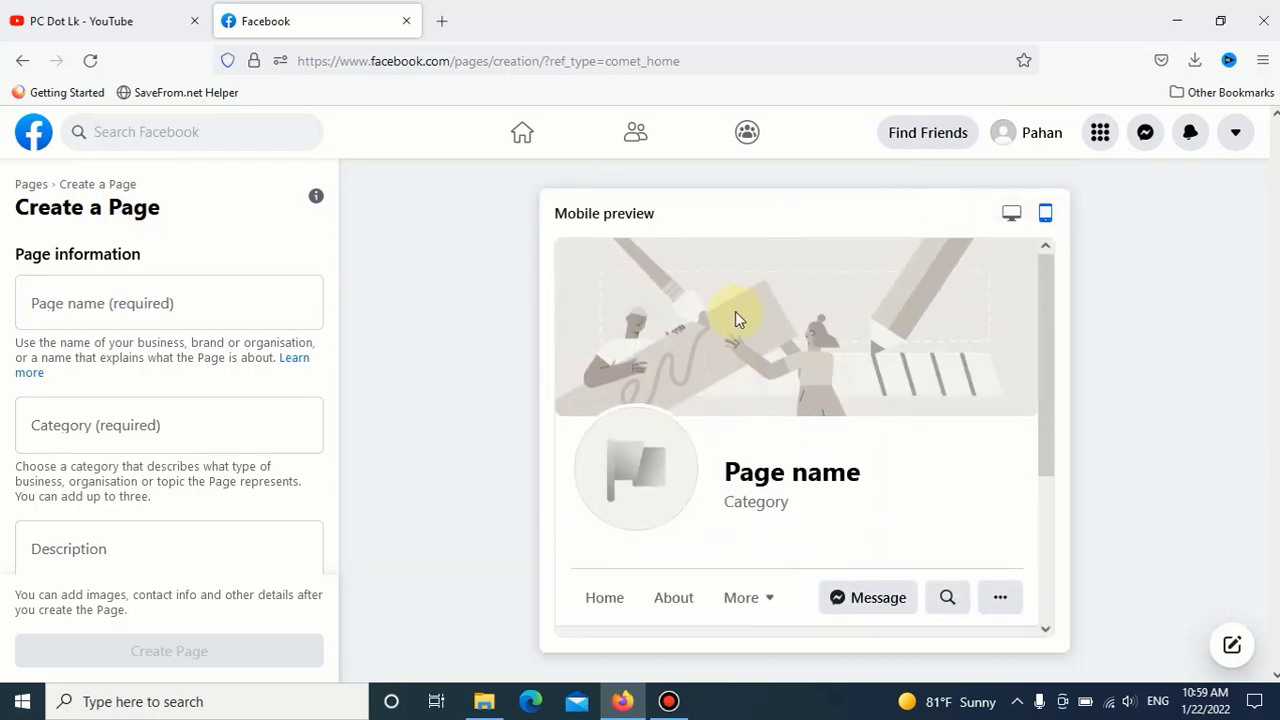
click(1011, 216)
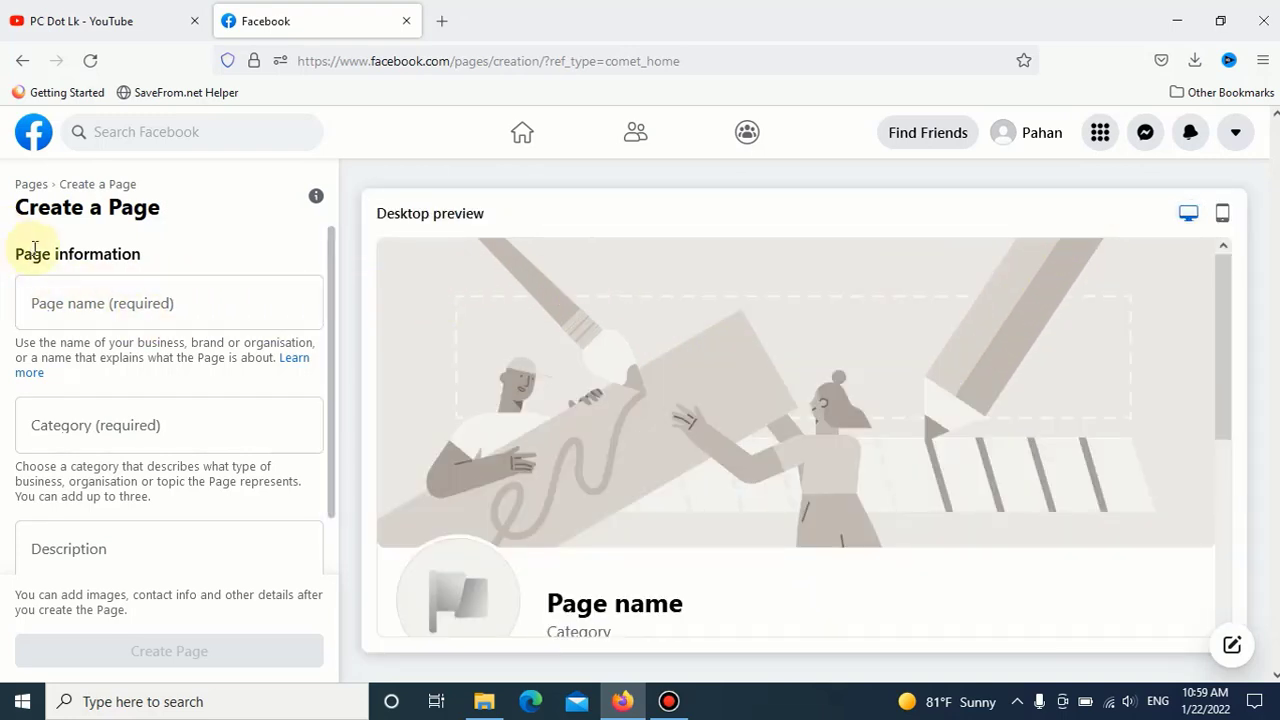
drag(34, 248, 174, 229)
click(174, 227)
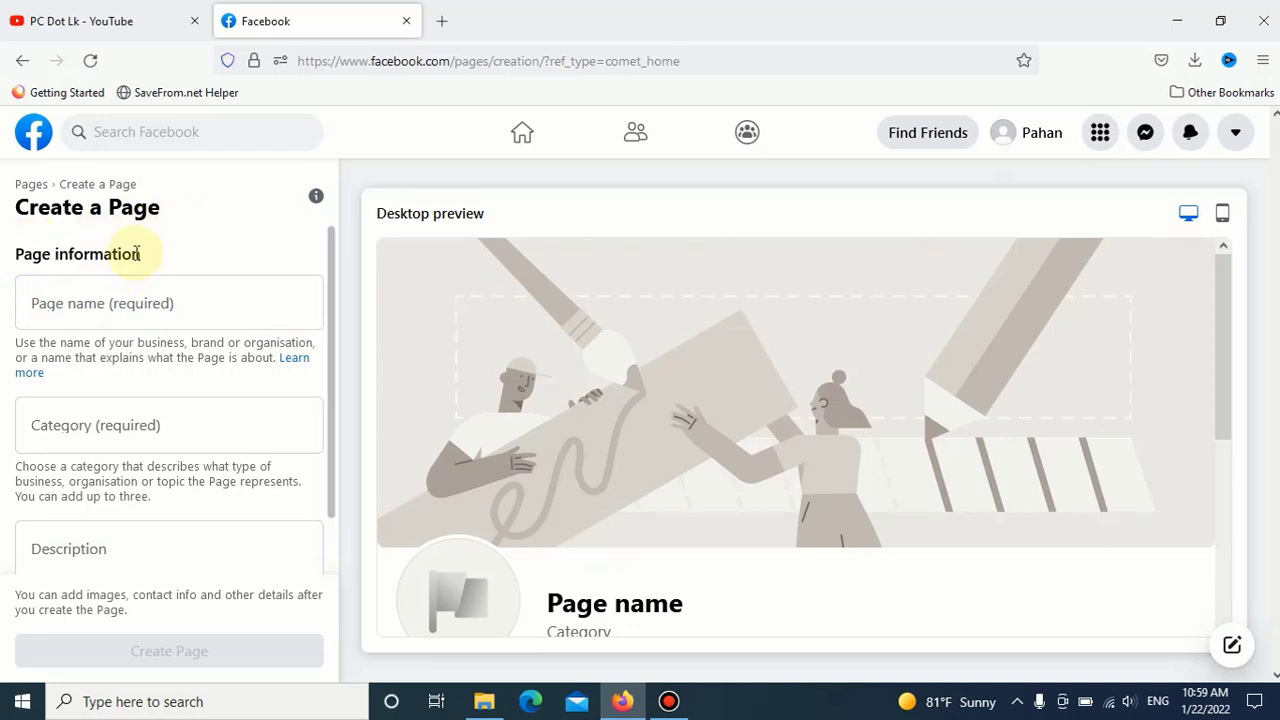
drag(6, 251, 155, 257)
click(170, 257)
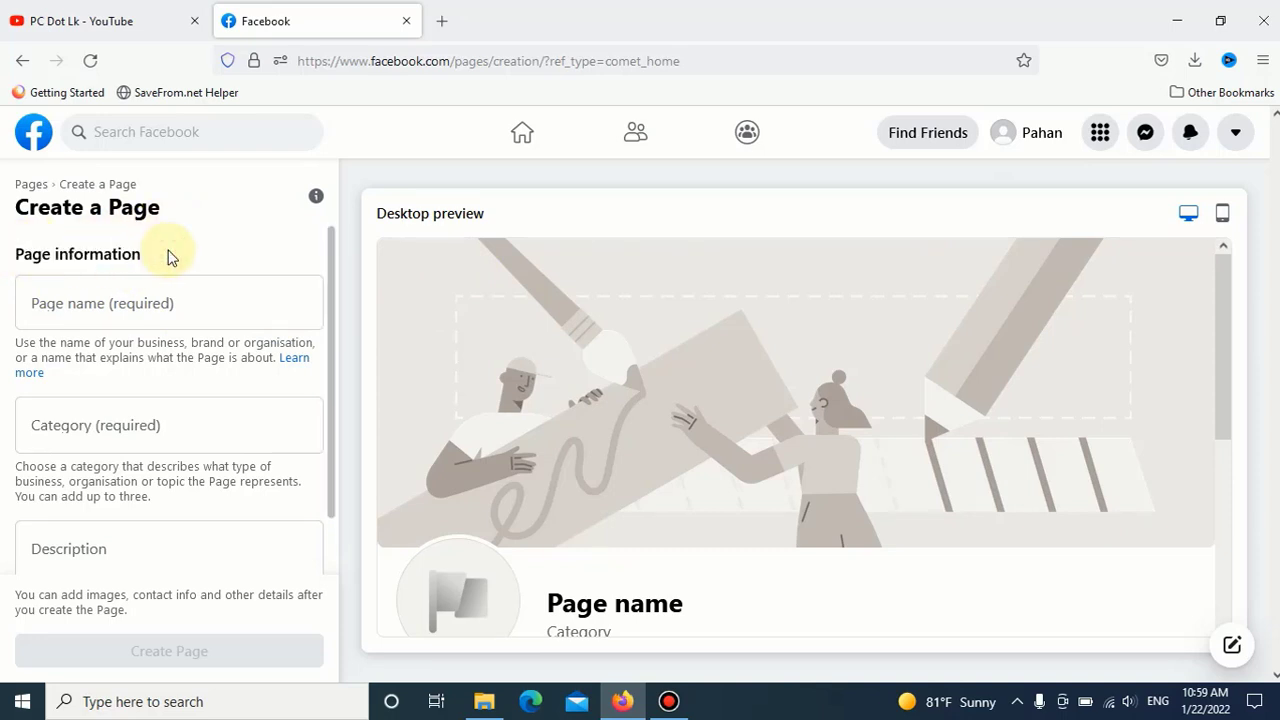
Enter "Sinahala Blogger Tips" as the page name.
click(172, 290)
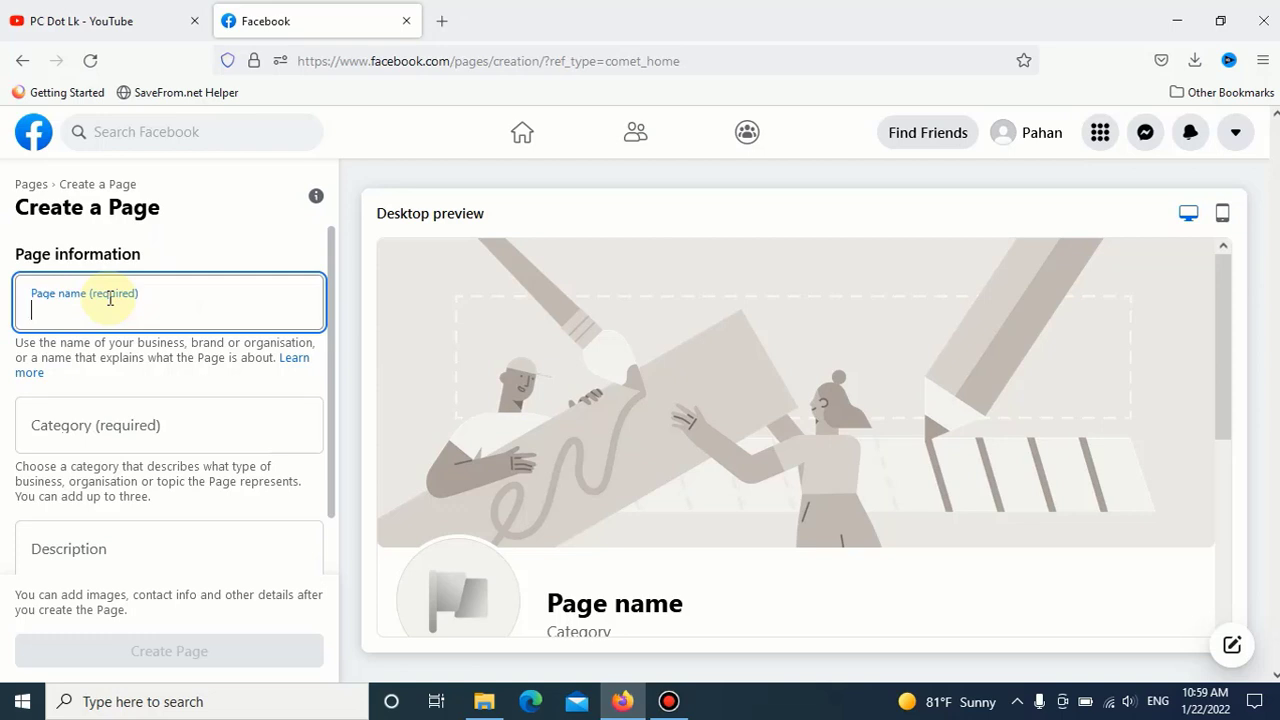
text(Sinahala Blogger Tips)
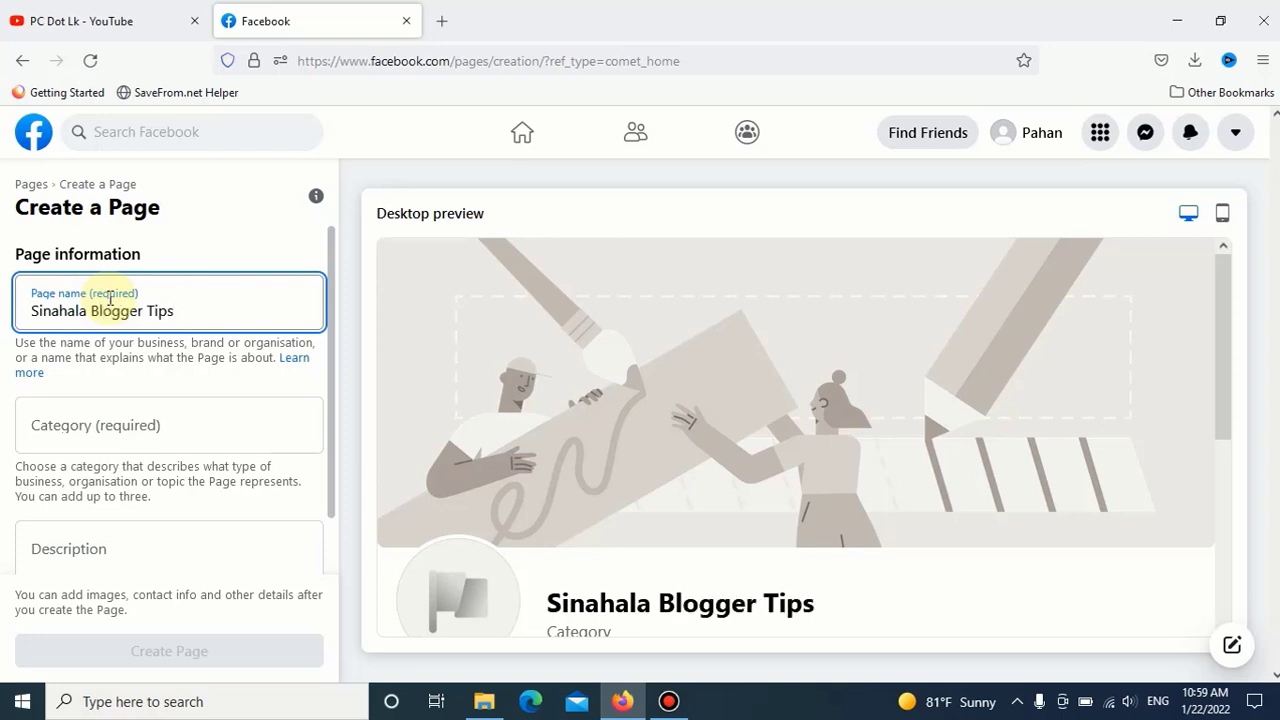
triple_click(118, 306)
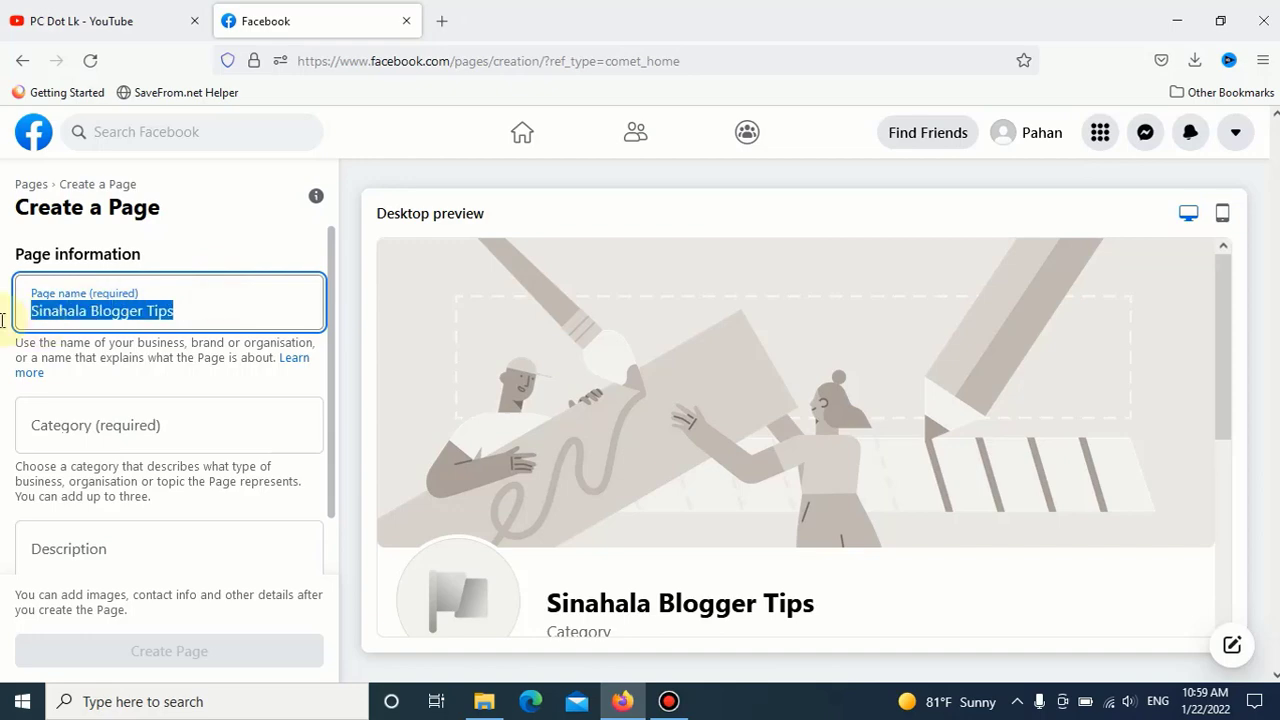
click(193, 319)
drag(202, 317, 36, 303)
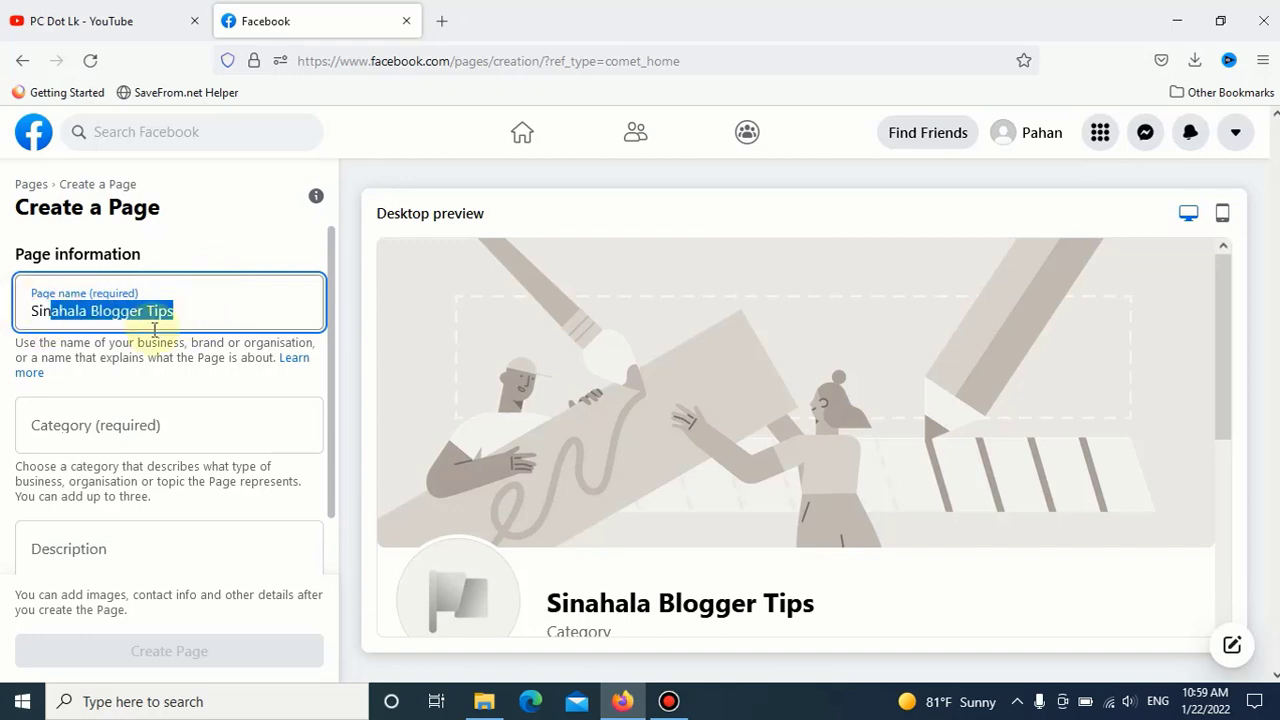
click(245, 316)
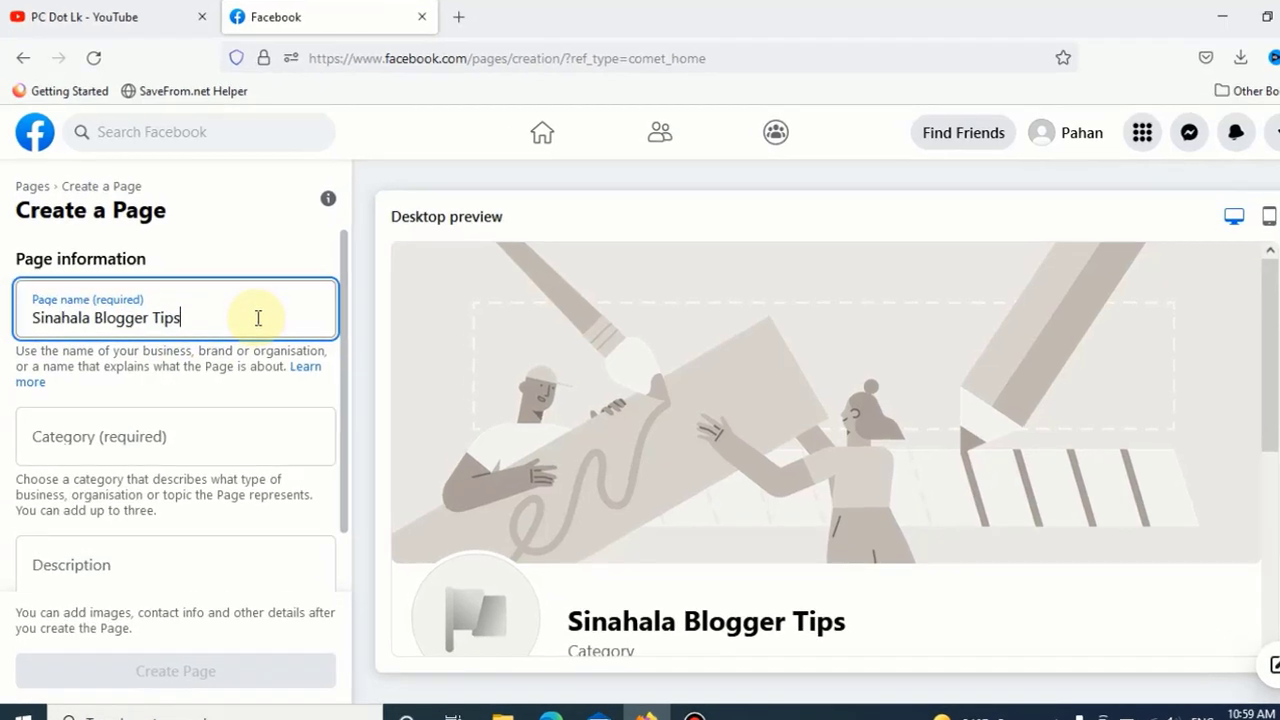
drag(258, 318, 121, 316)
click(218, 314)
drag(309, 397, 14, 349)
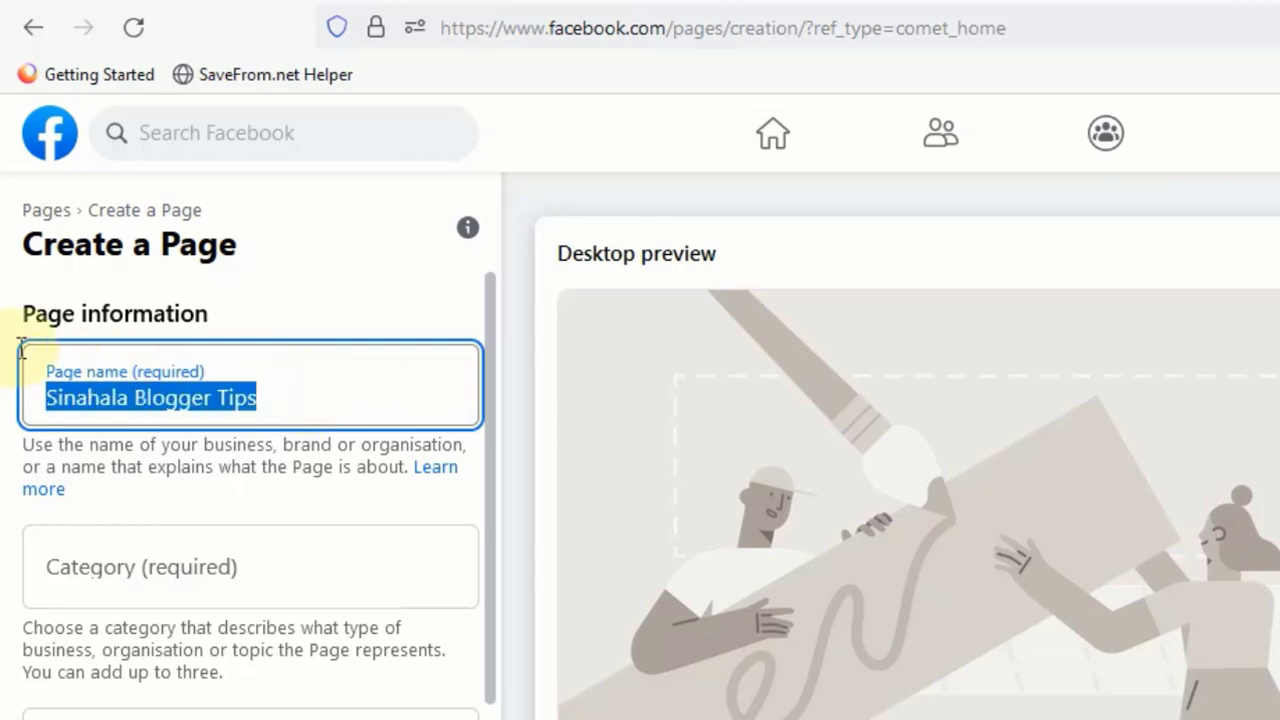
click(300, 380)
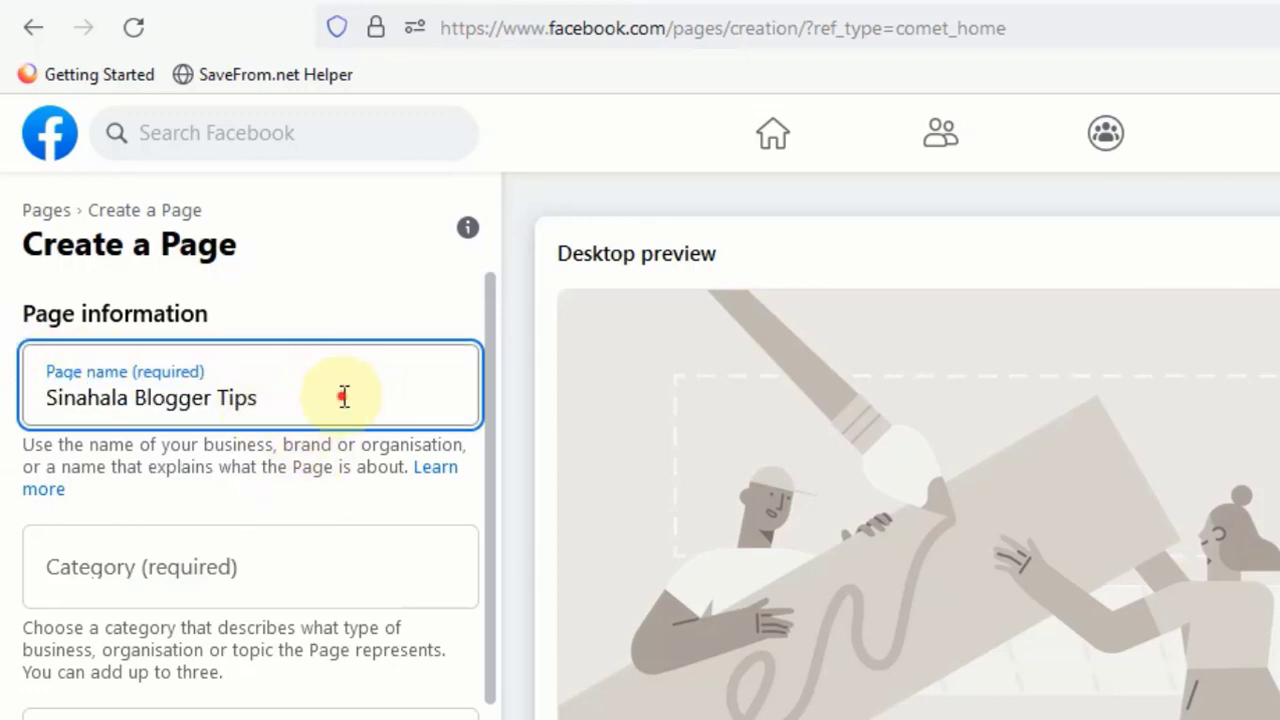
drag(340, 397, 88, 395)
click(260, 390)
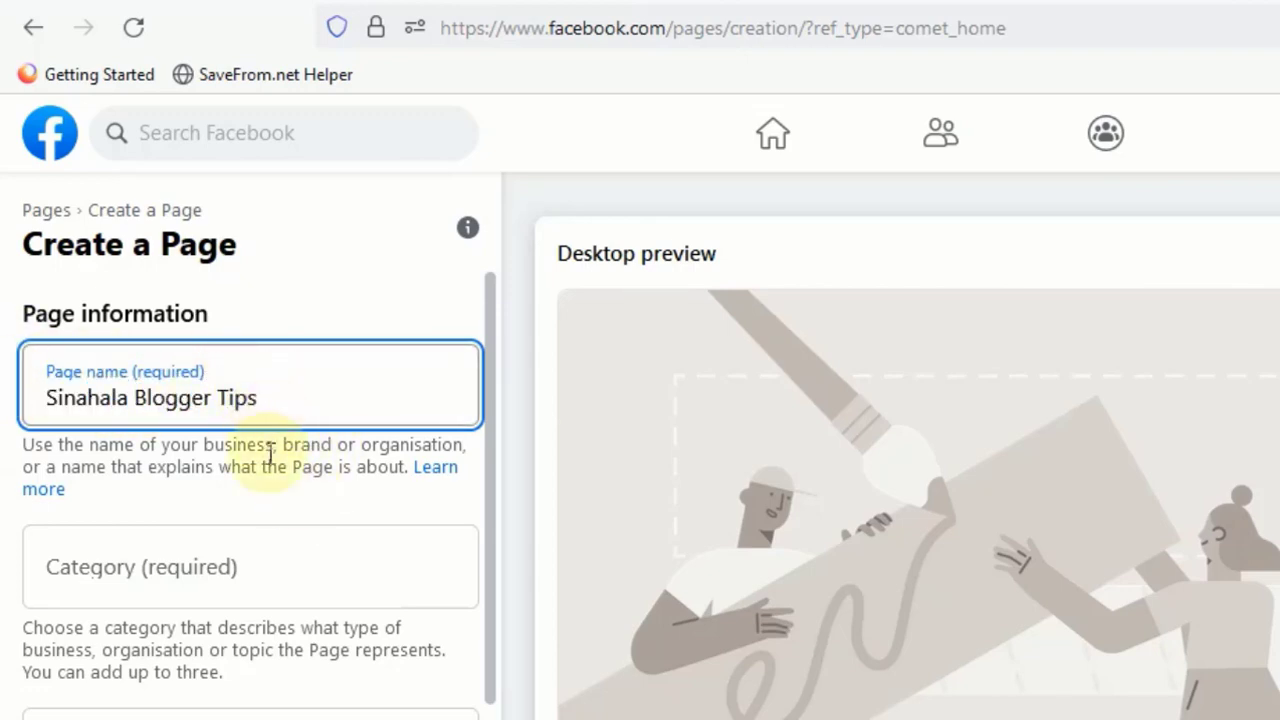
click(197, 577)
click(290, 392)
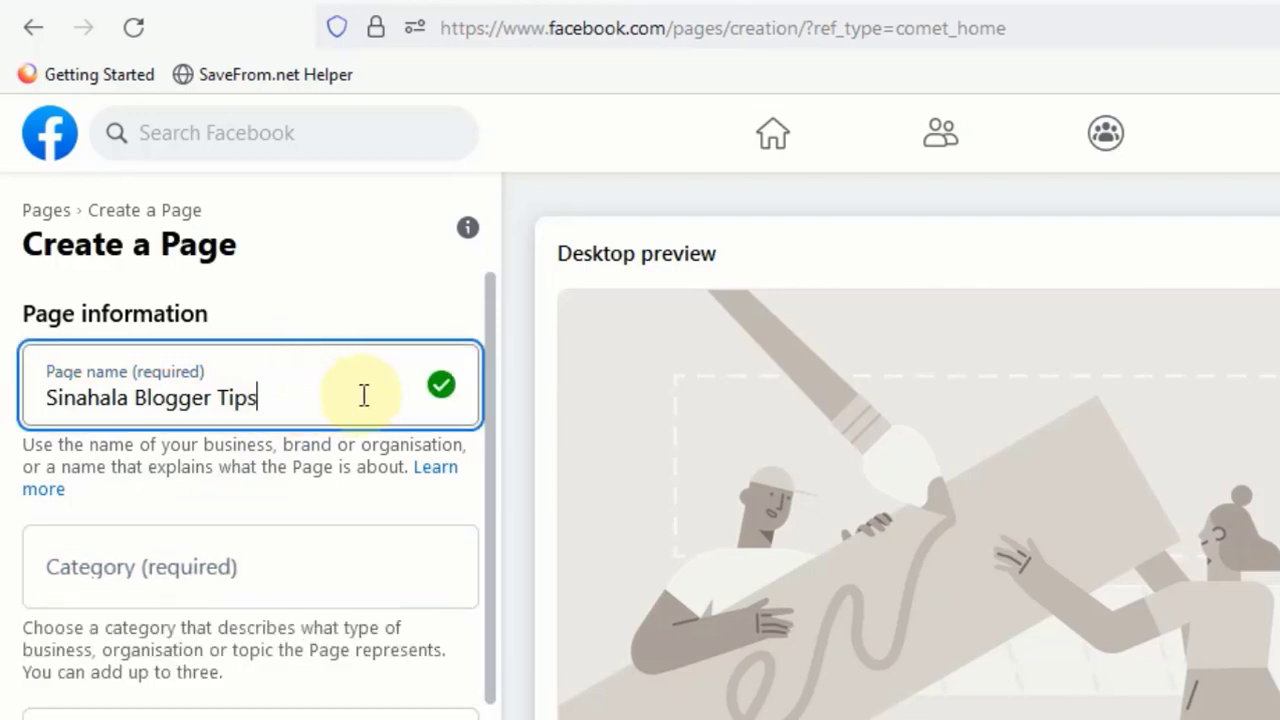
drag(314, 397, 117, 397)
click(320, 397)
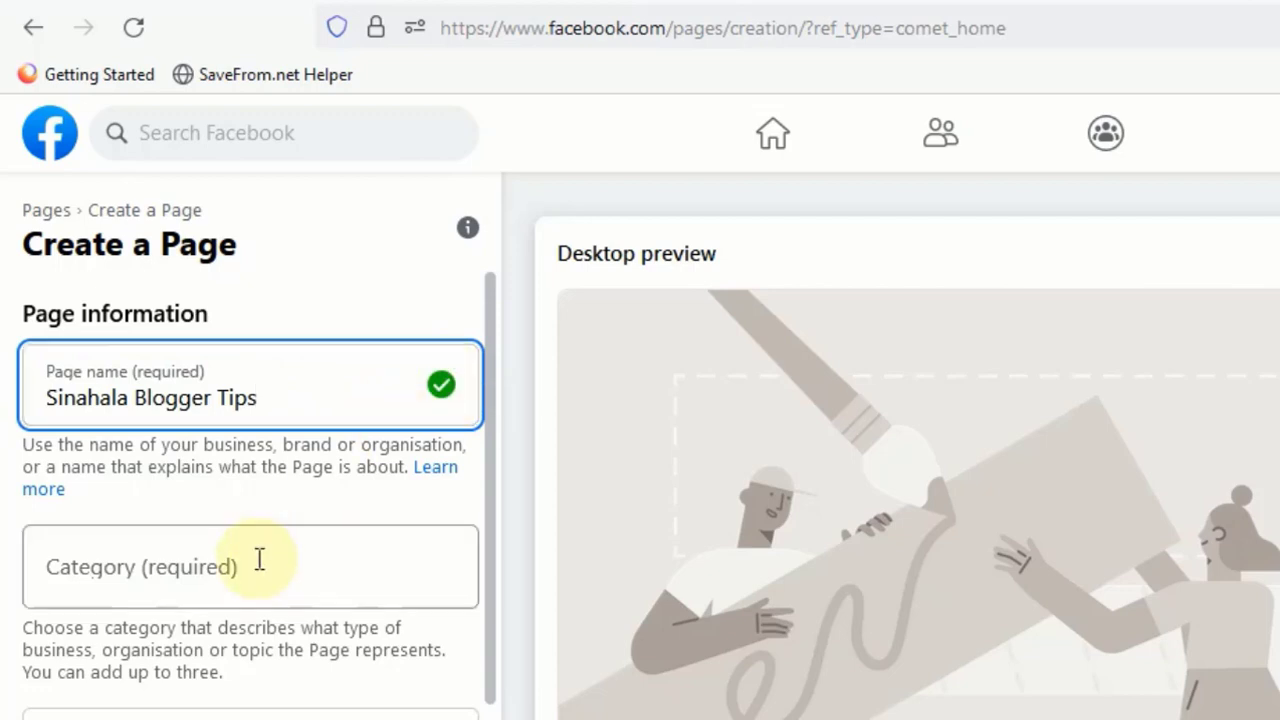
click(145, 596)
click(185, 397)
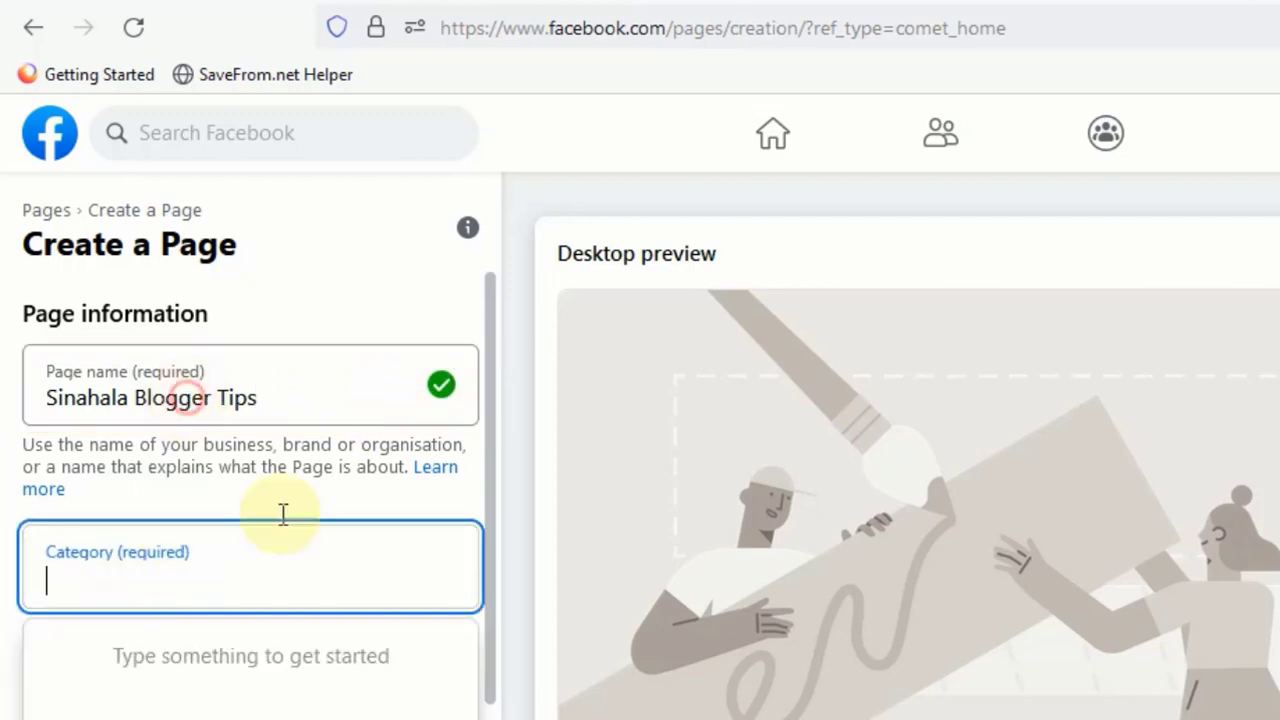
click(163, 708)
click(277, 394)
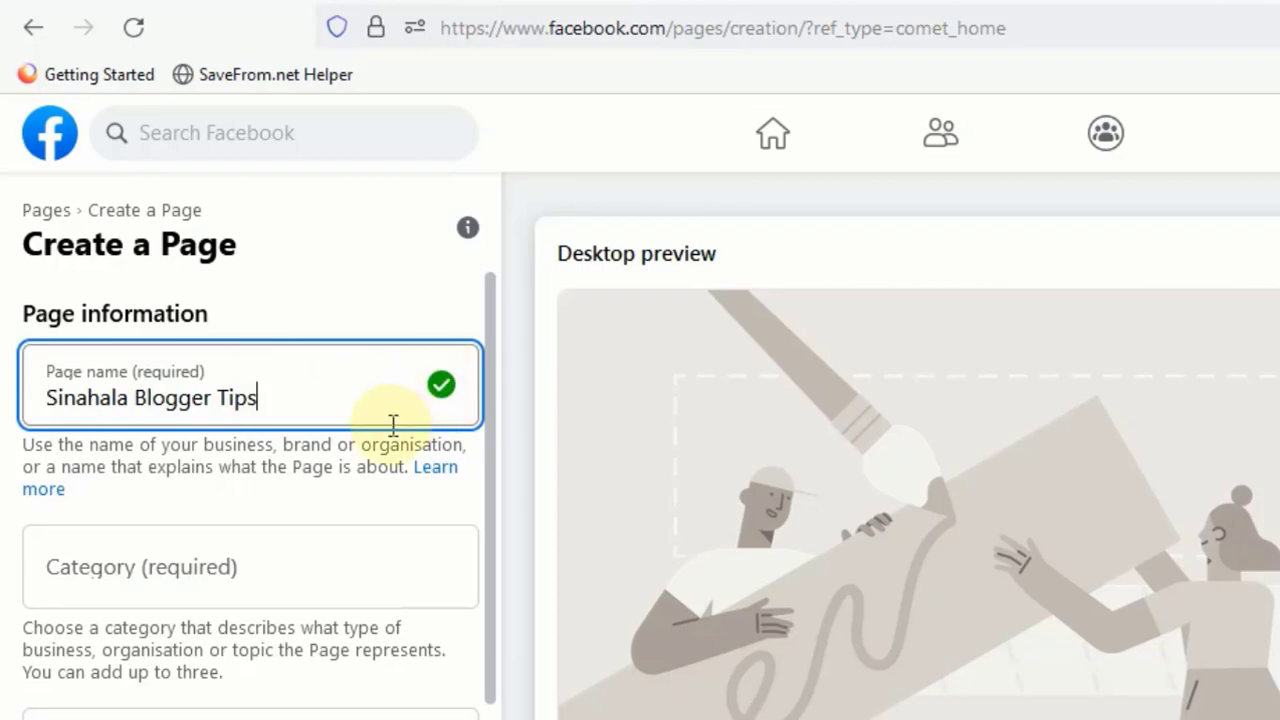
drag(370, 397, 329, 380)
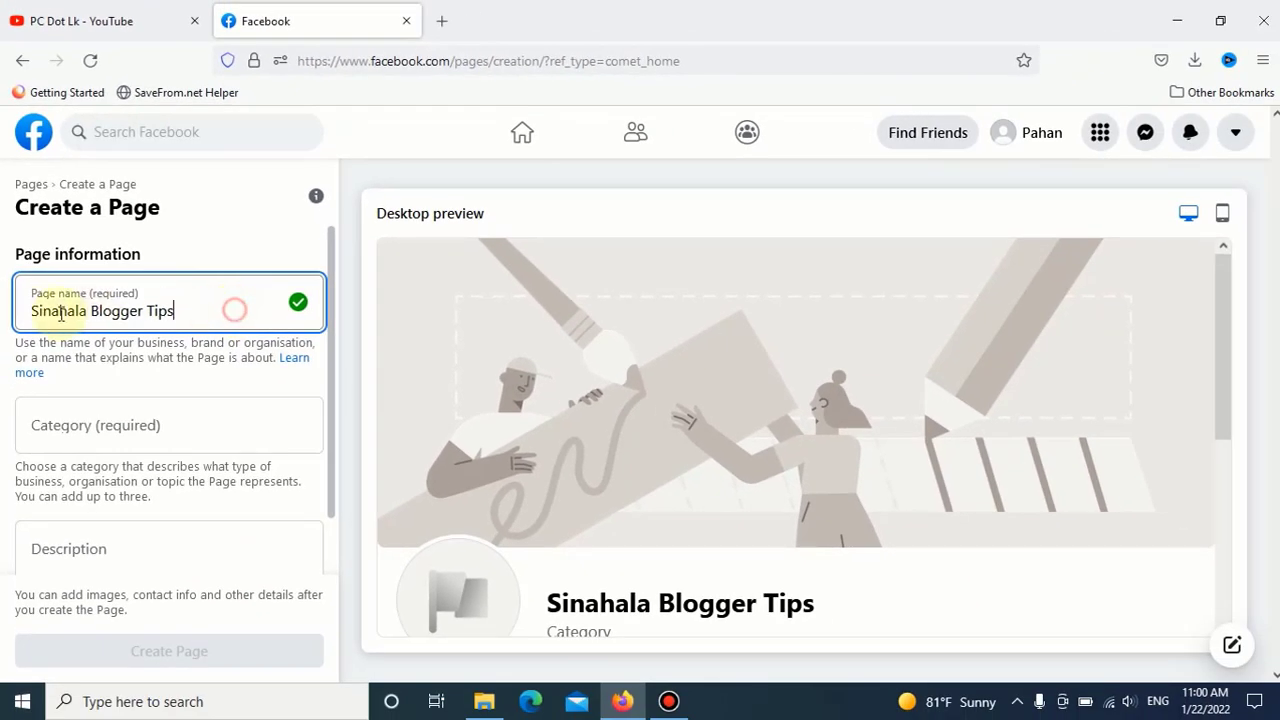
drag(60, 314, 171, 309)
click(243, 314)
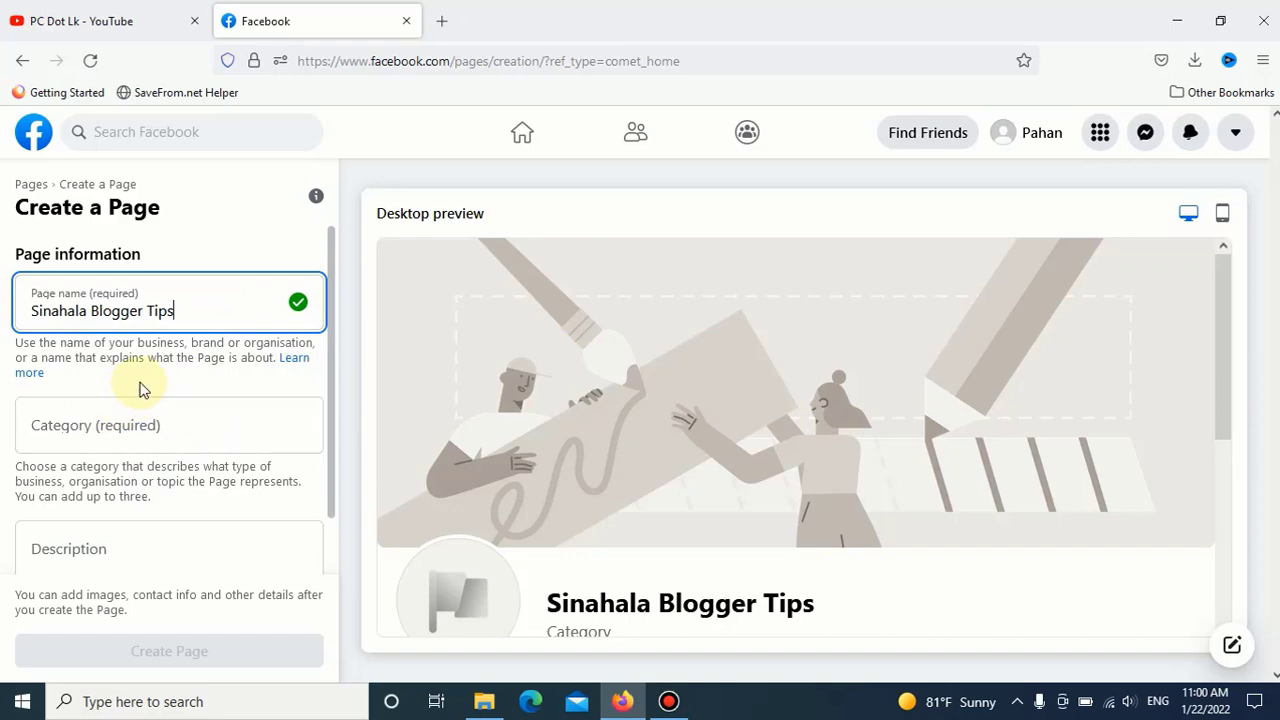
key(alt)
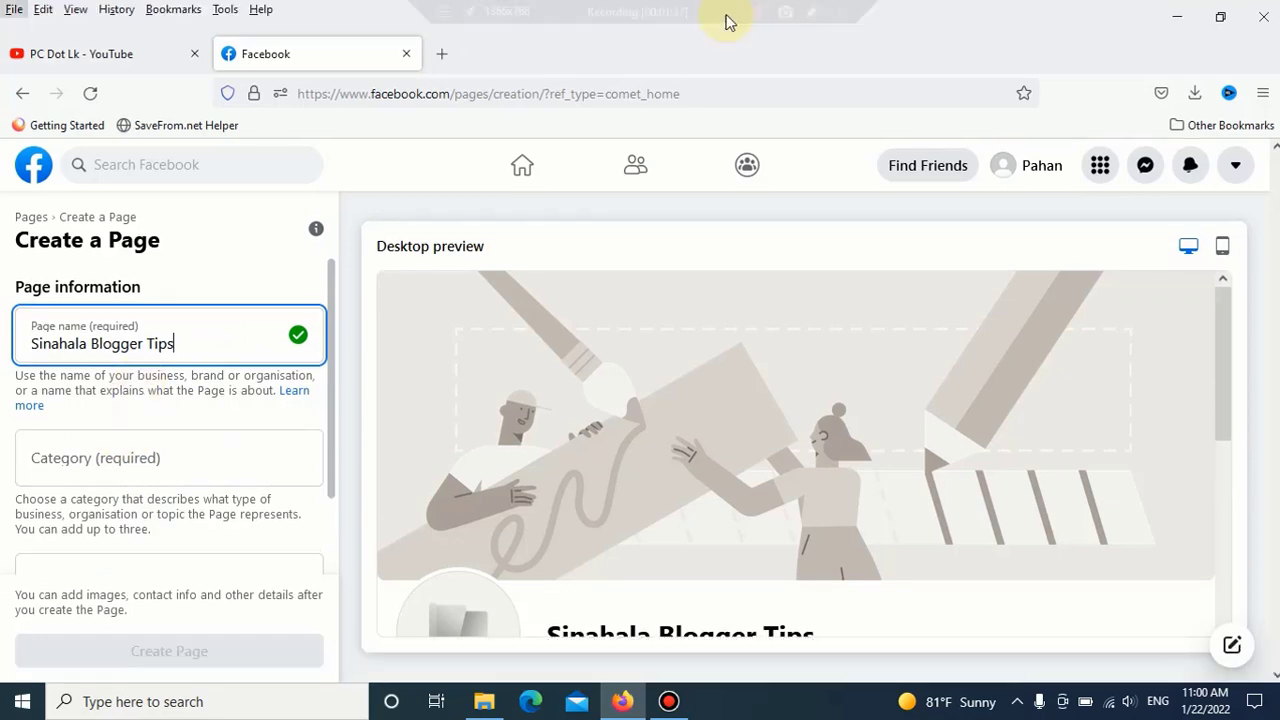
click(101, 422)
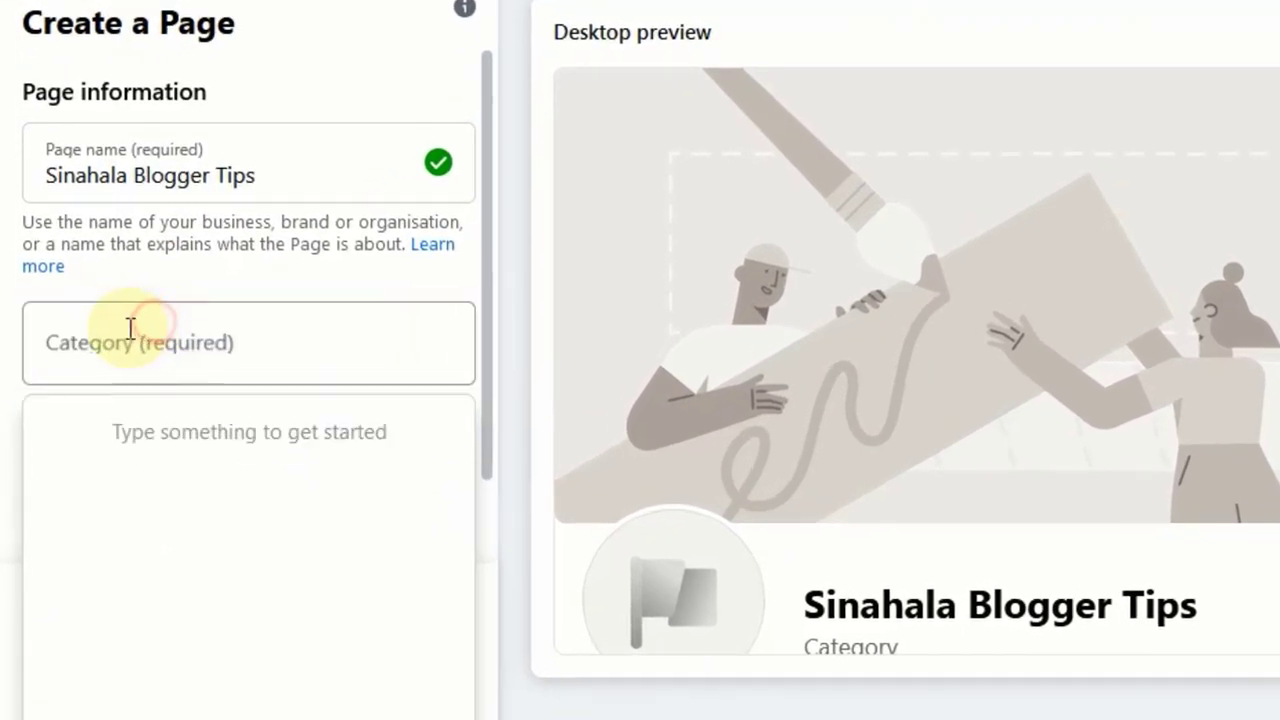
click(129, 331)
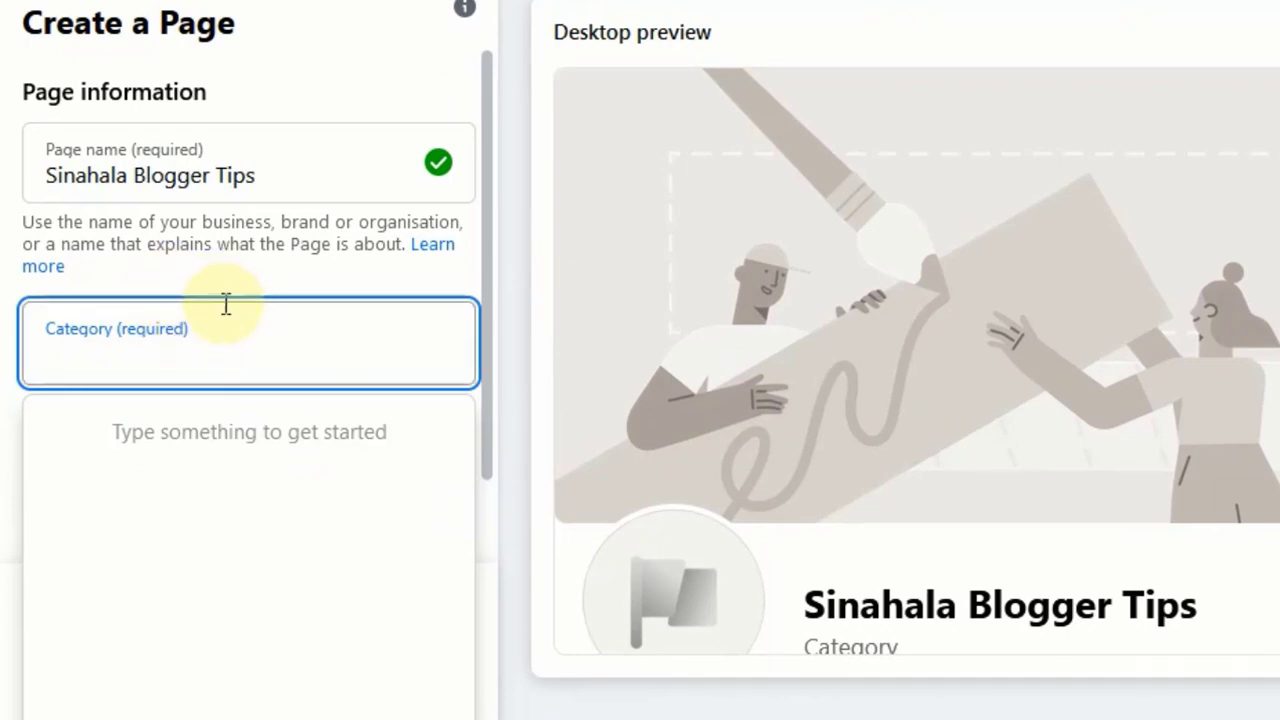
click(286, 186)
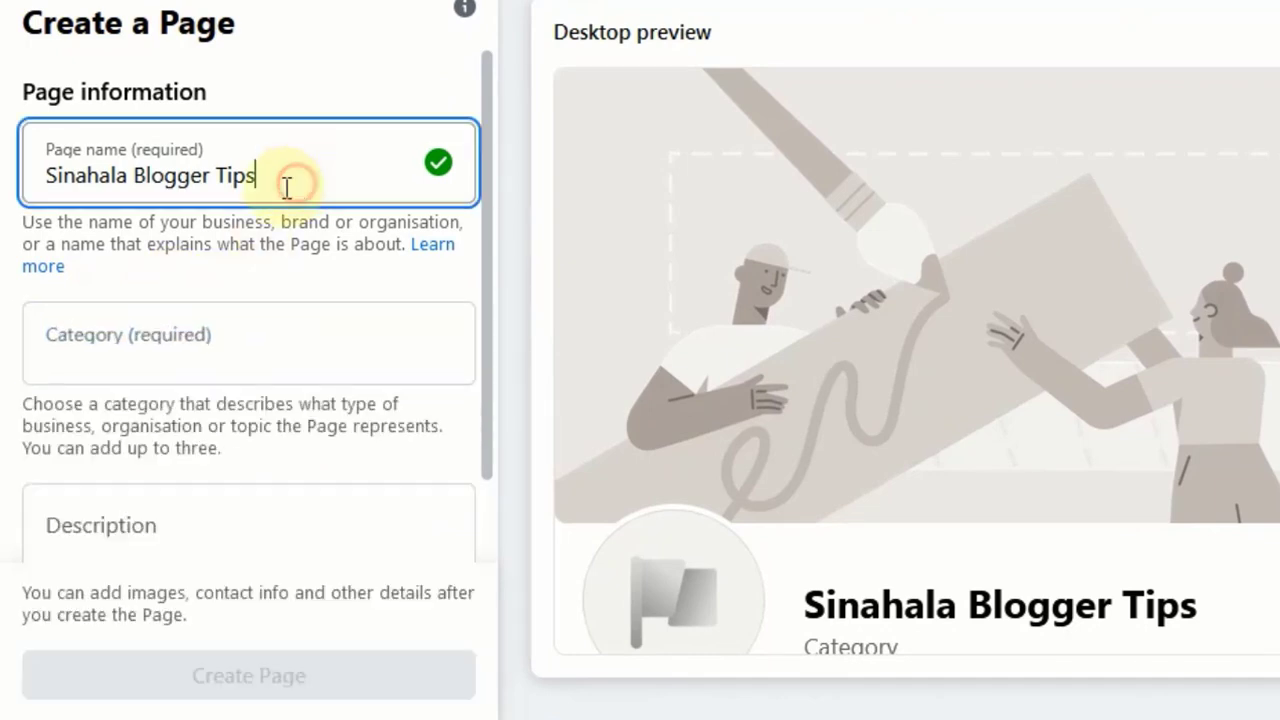
drag(277, 180, 320, 172)
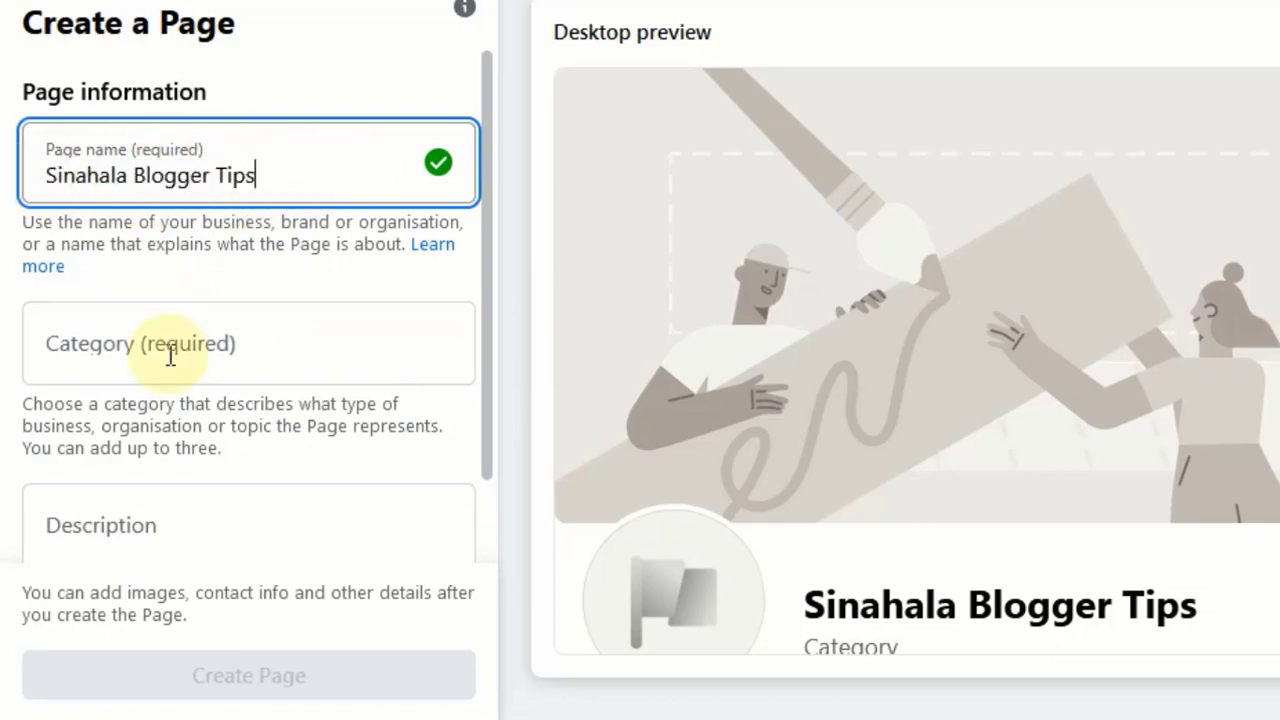
click(160, 330)
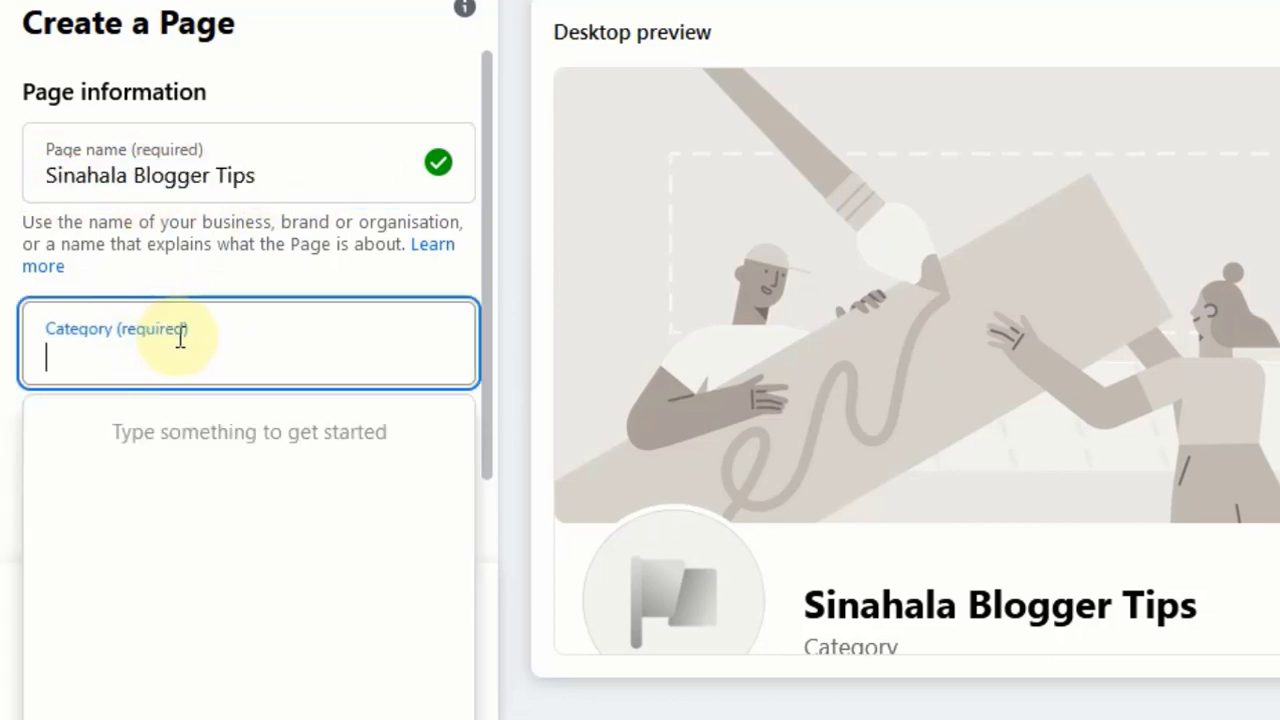
click(266, 263)
scroll(300, 320, down, 1)
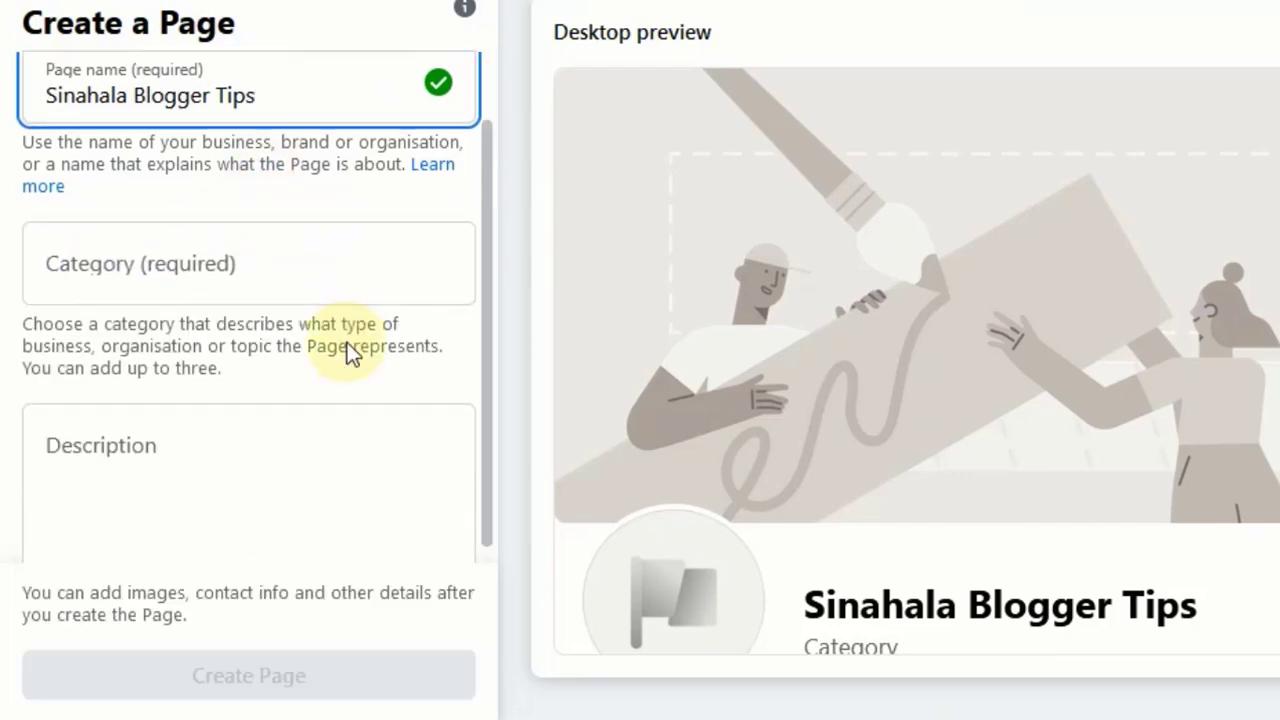
Search the categories for "edu" and set the Page's category to Education website.
click(246, 243)
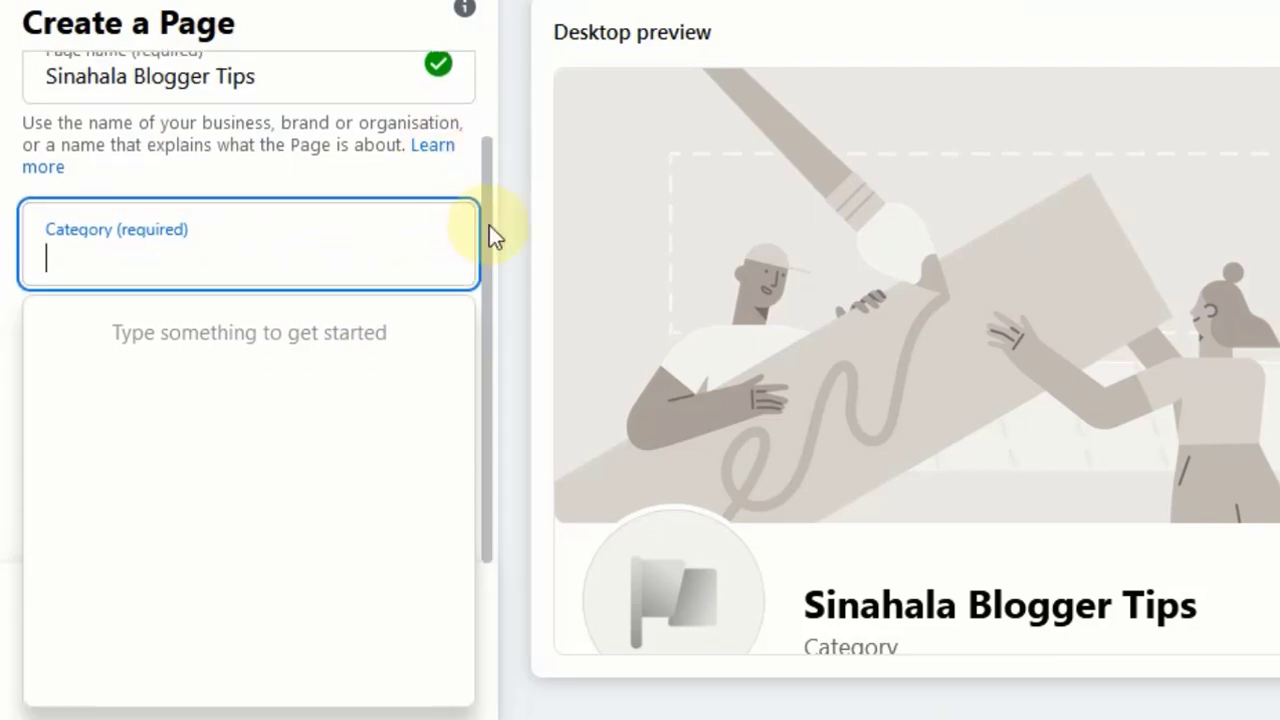
scroll(470, 215, up, 1)
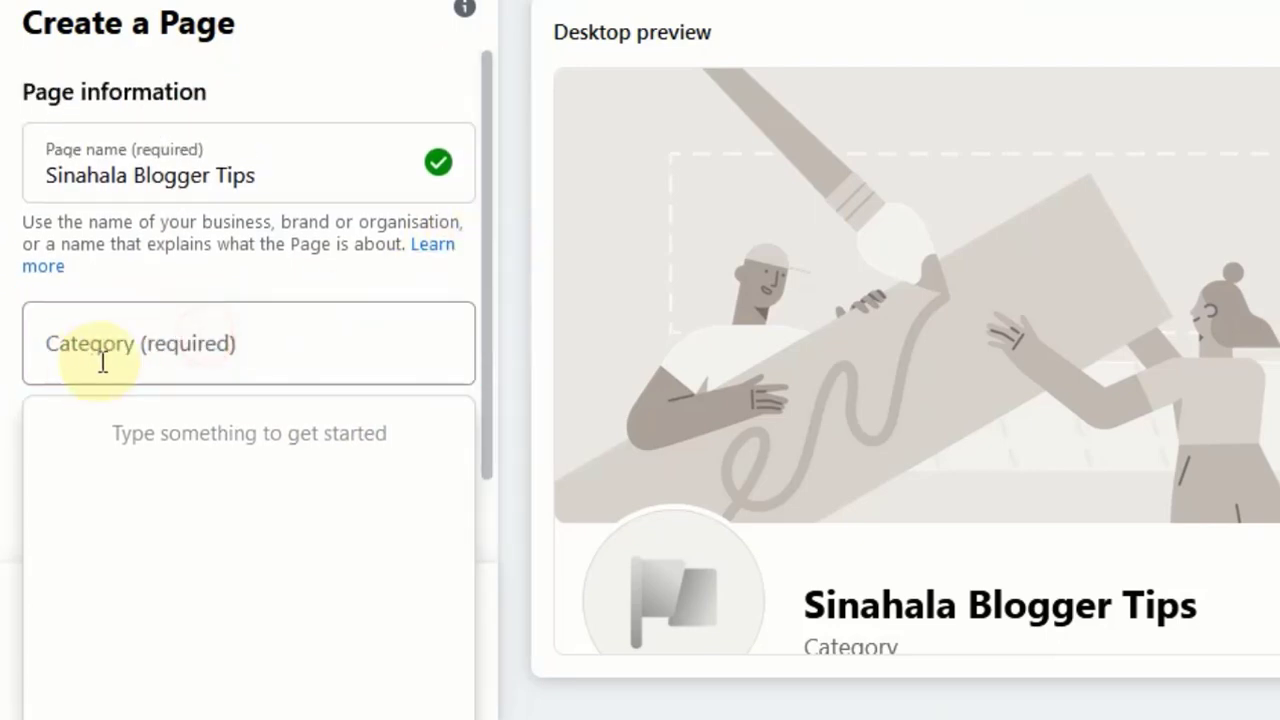
click(164, 357)
text(edu)
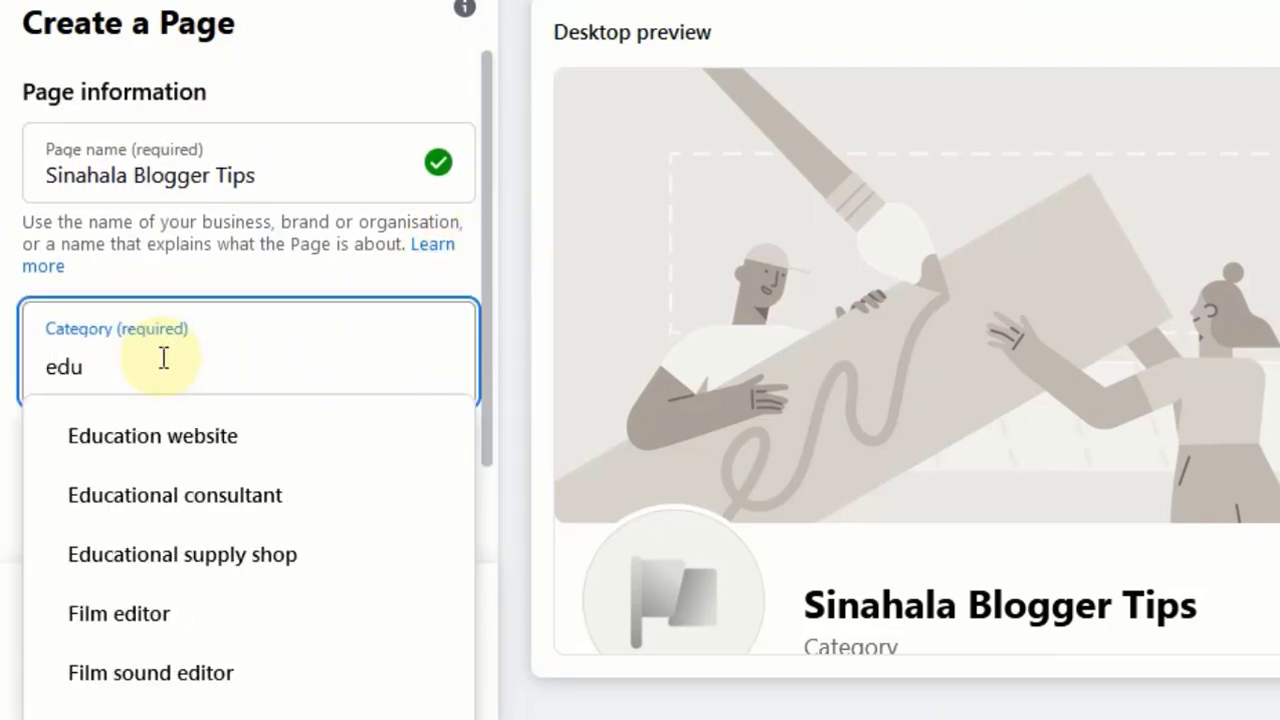
click(109, 449)
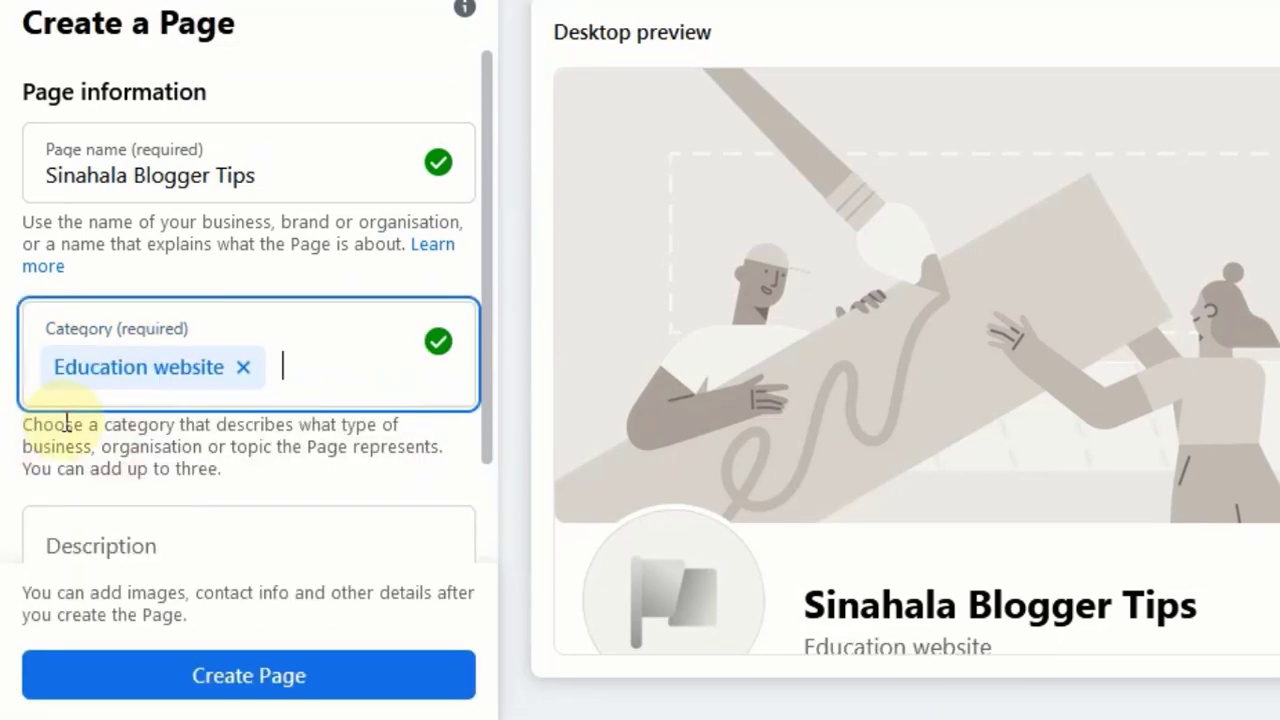
Search the categories for "coo" and add Cooking school as a second Page category.
click(189, 366)
click(290, 367)
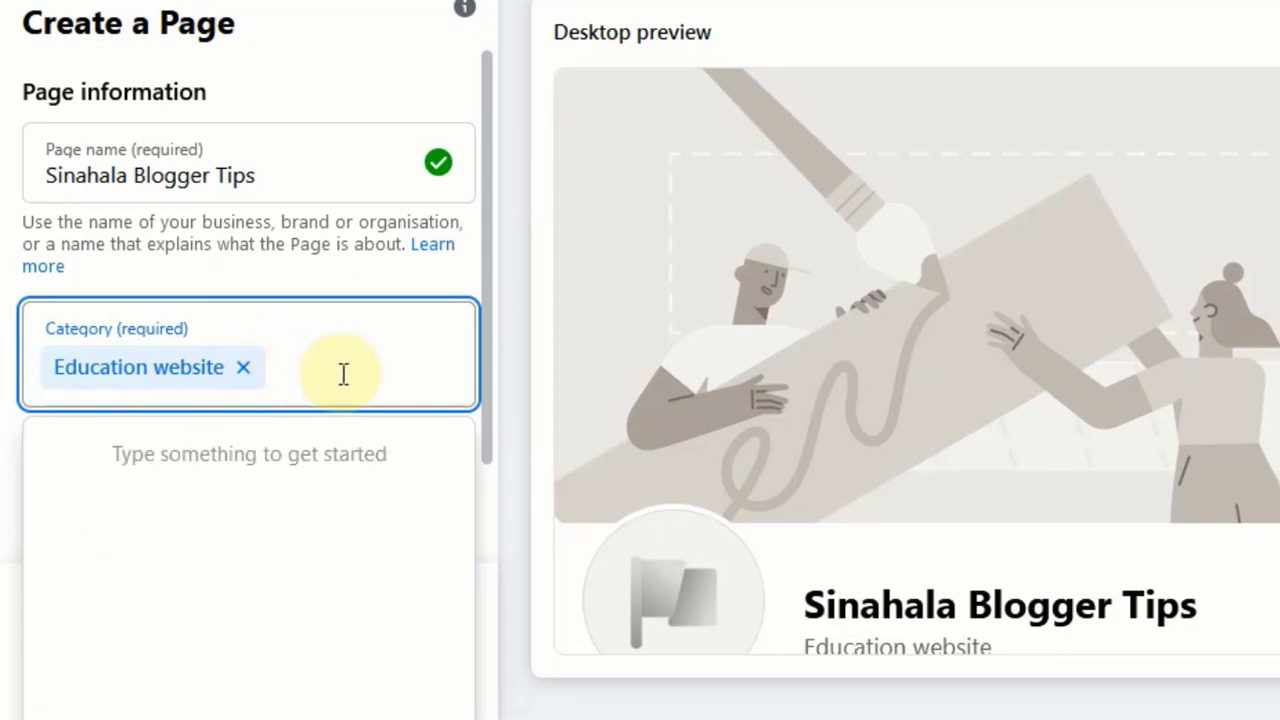
text(c)
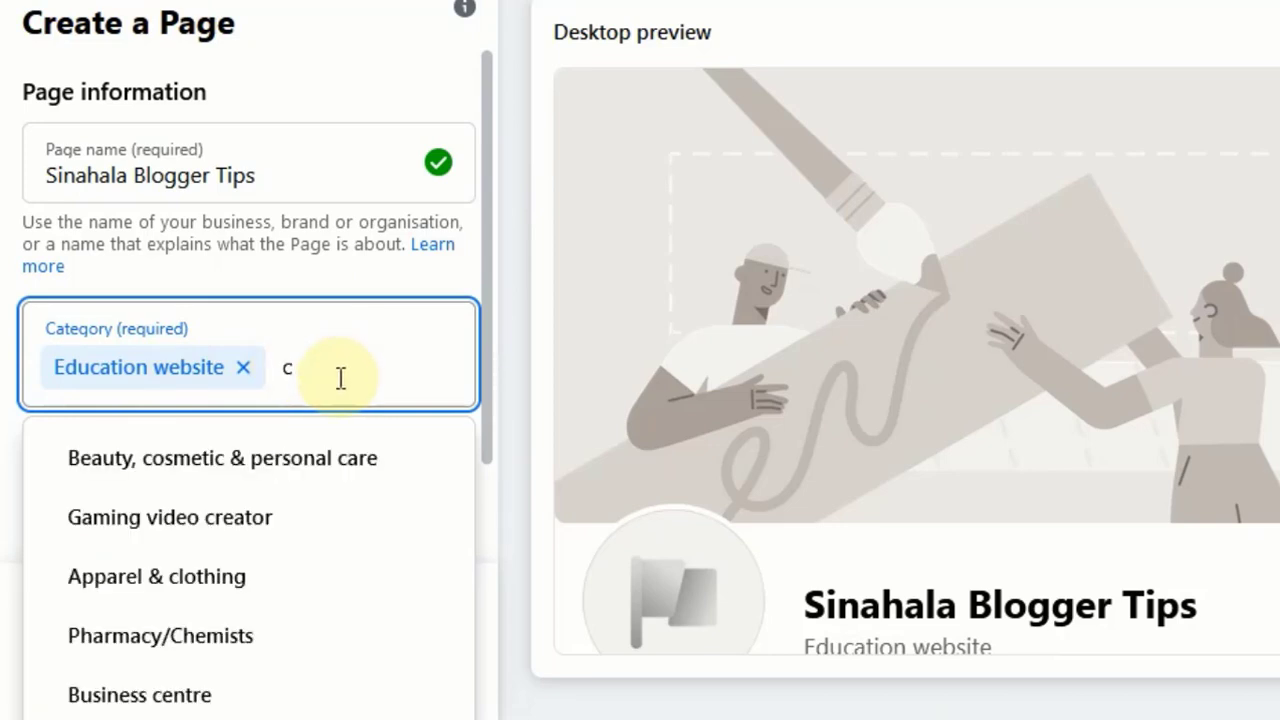
text(o)
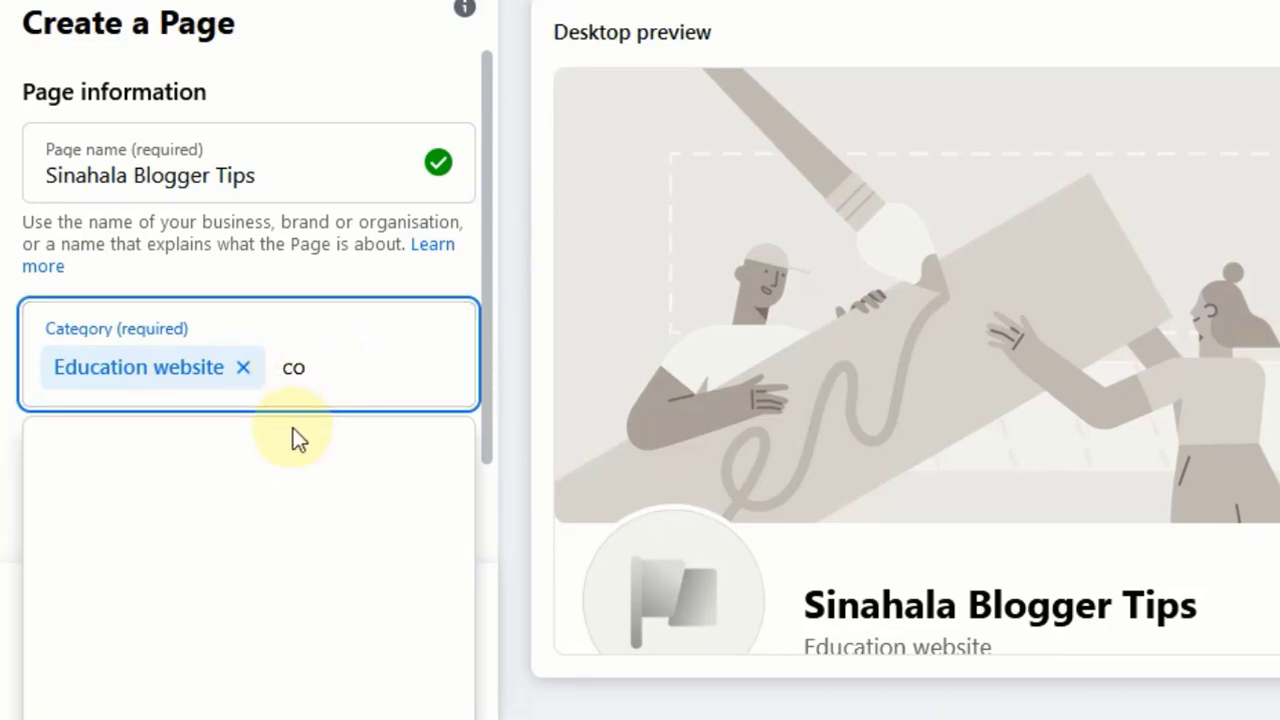
text(o)
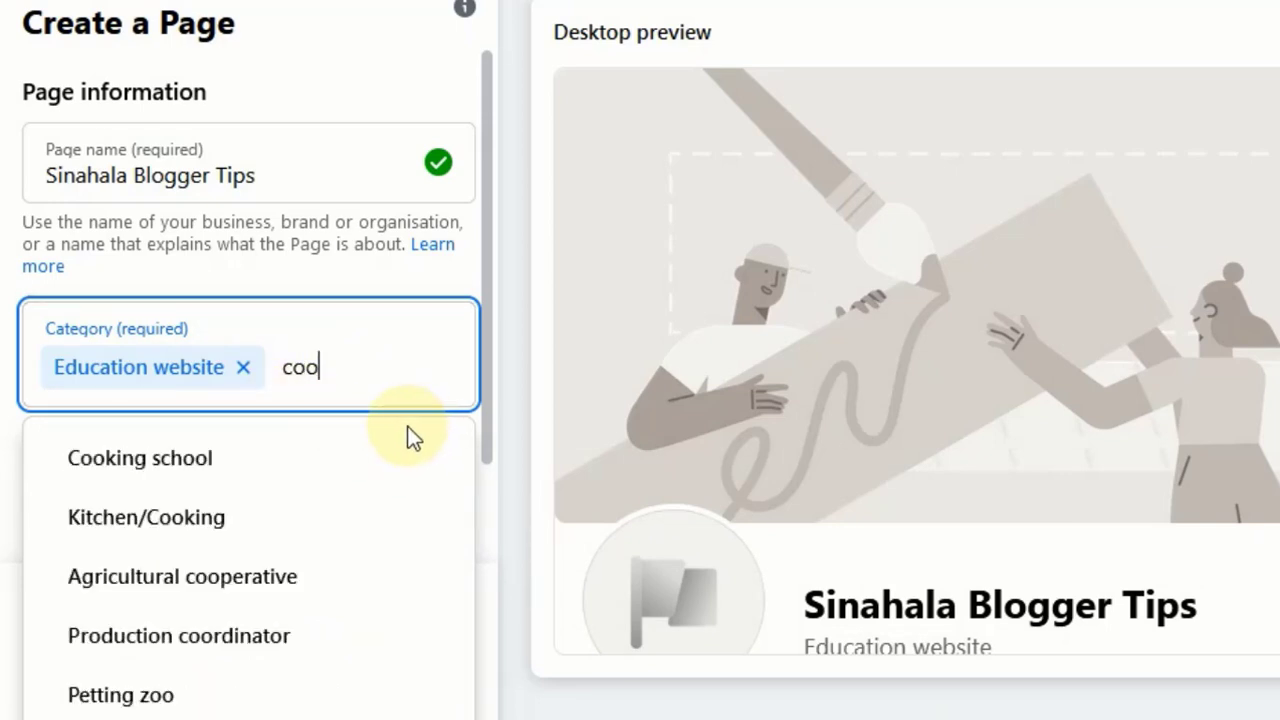
click(194, 461)
drag(51, 424, 172, 430)
click(172, 430)
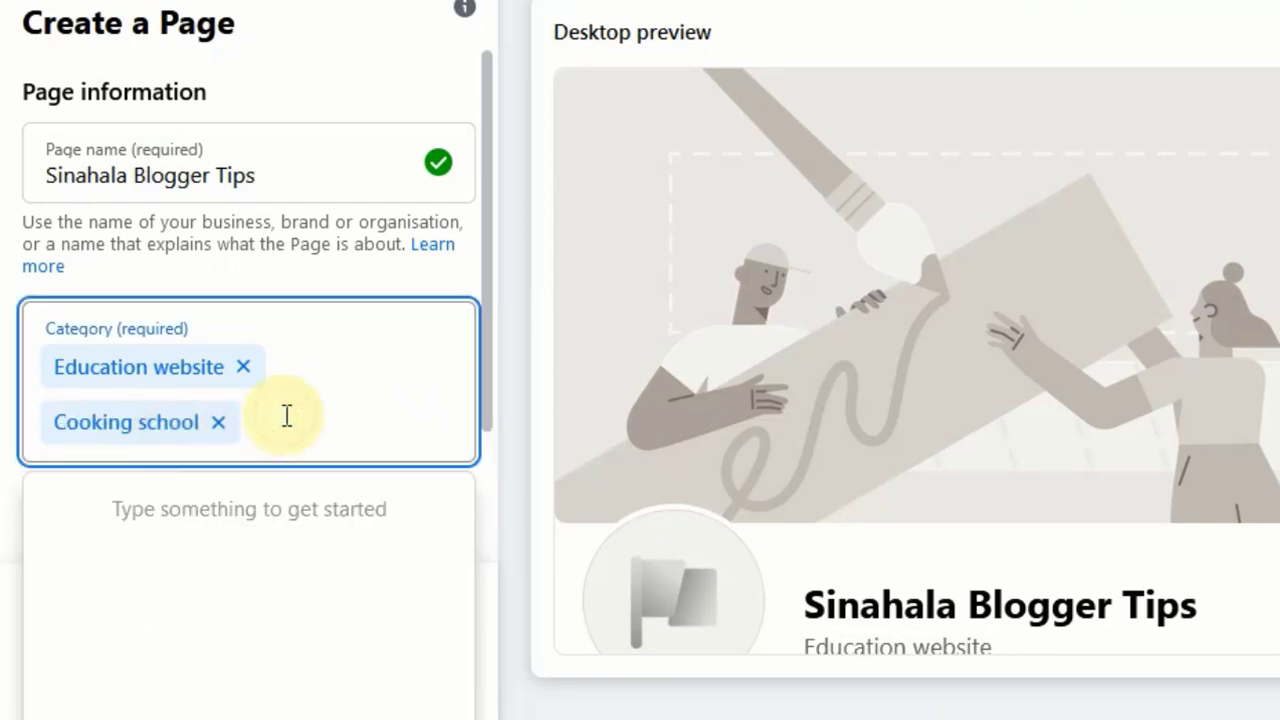
Search the categories for "edit" and add Film editor as a third Page category.
text(edi)
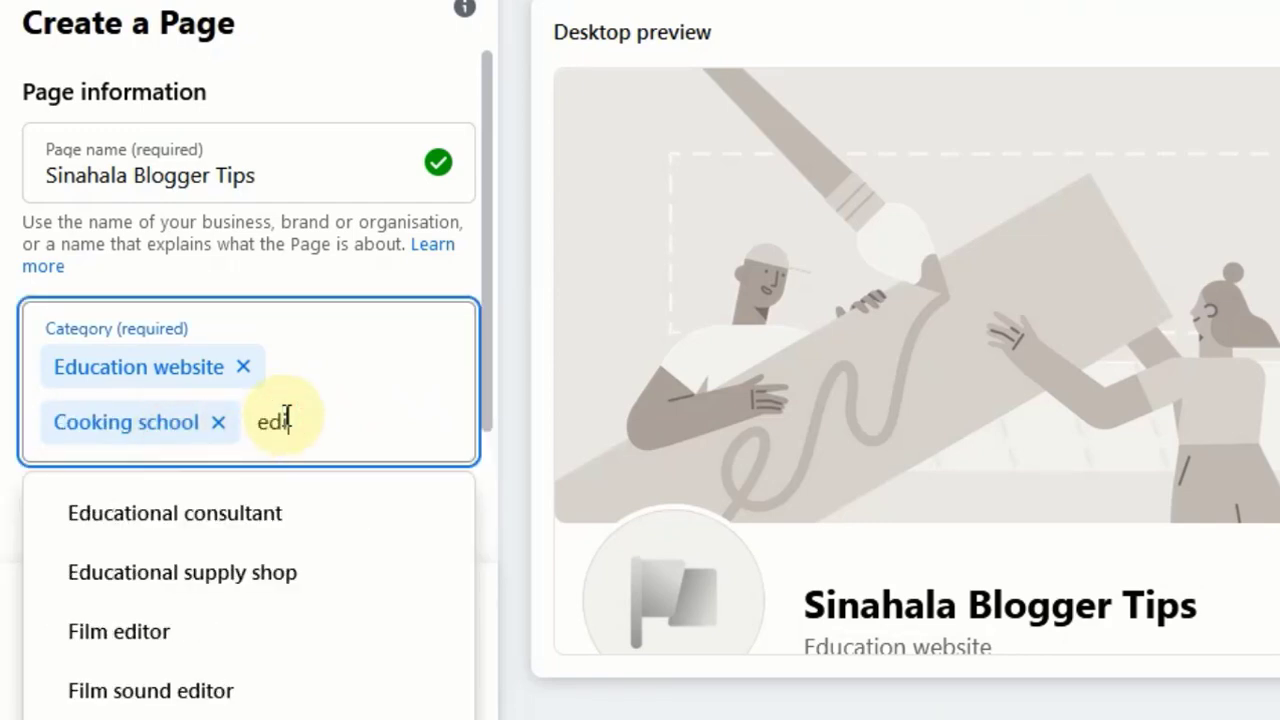
text(t)
click(145, 595)
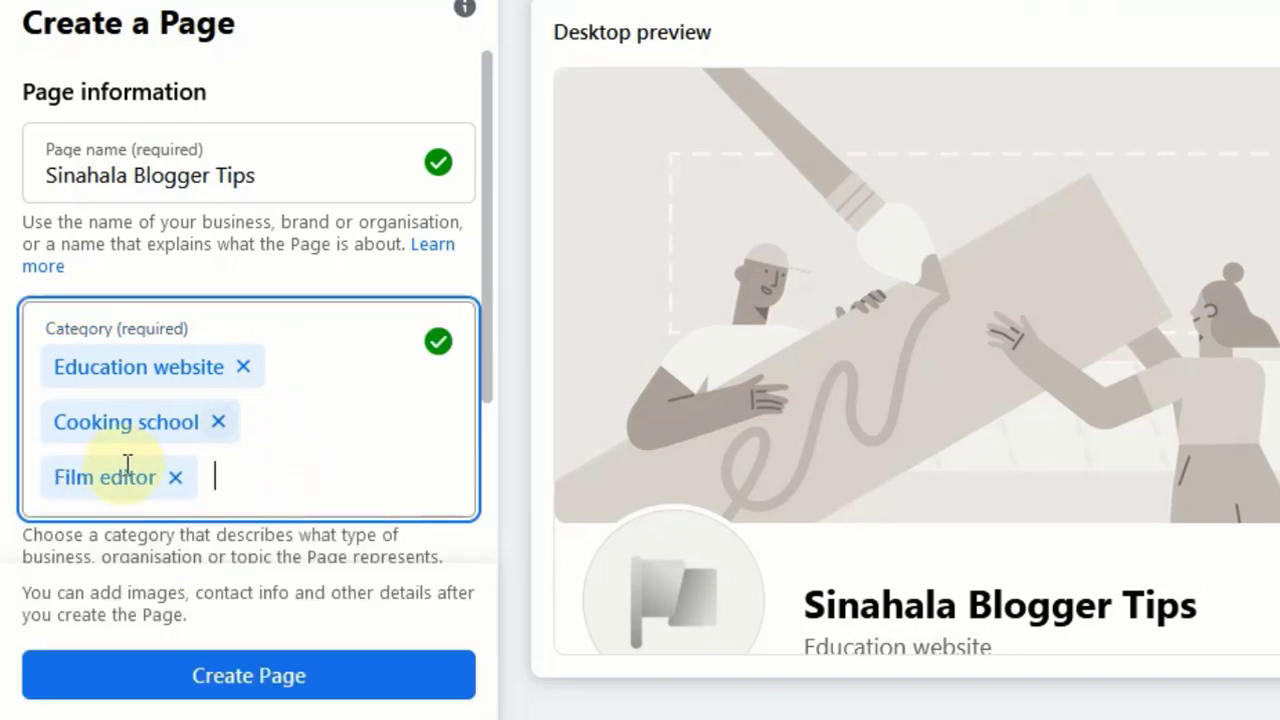
click(400, 337)
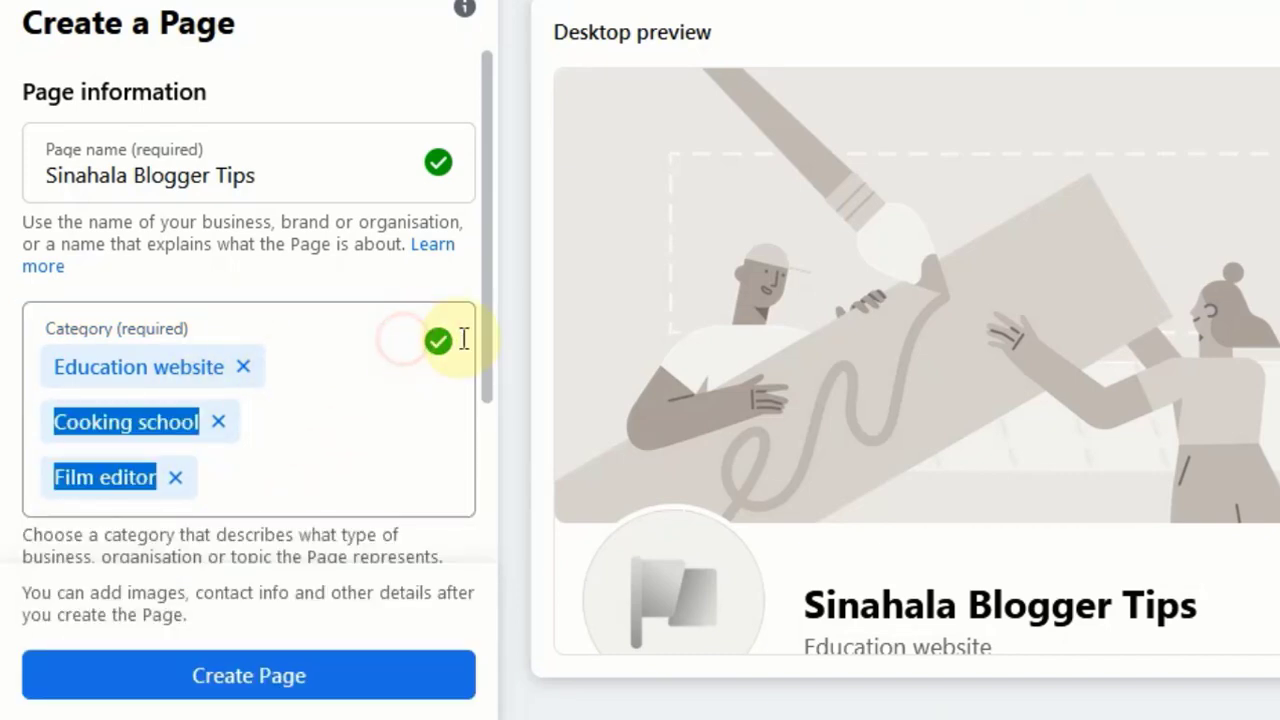
click(373, 440)
click(279, 469)
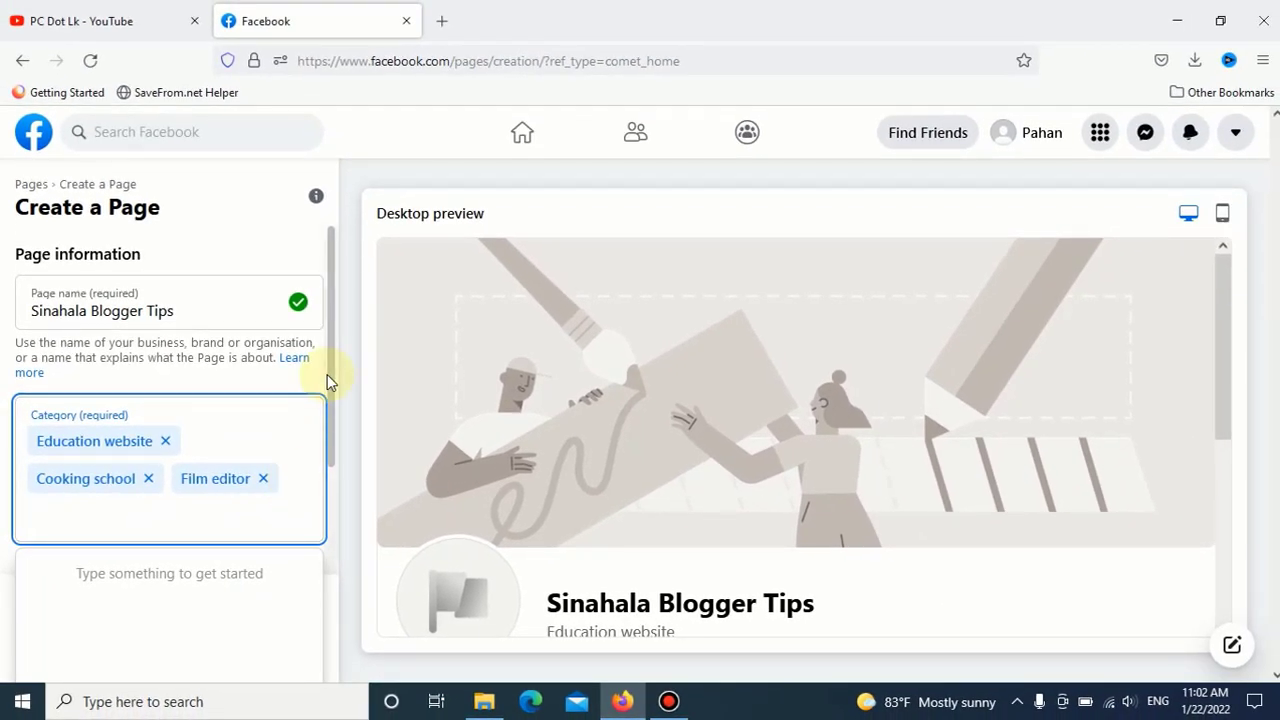
Remove the Cooking school and Film editor categories, keeping only Education website.
scroll(481, 268, down, 2)
click(263, 366)
click(126, 394)
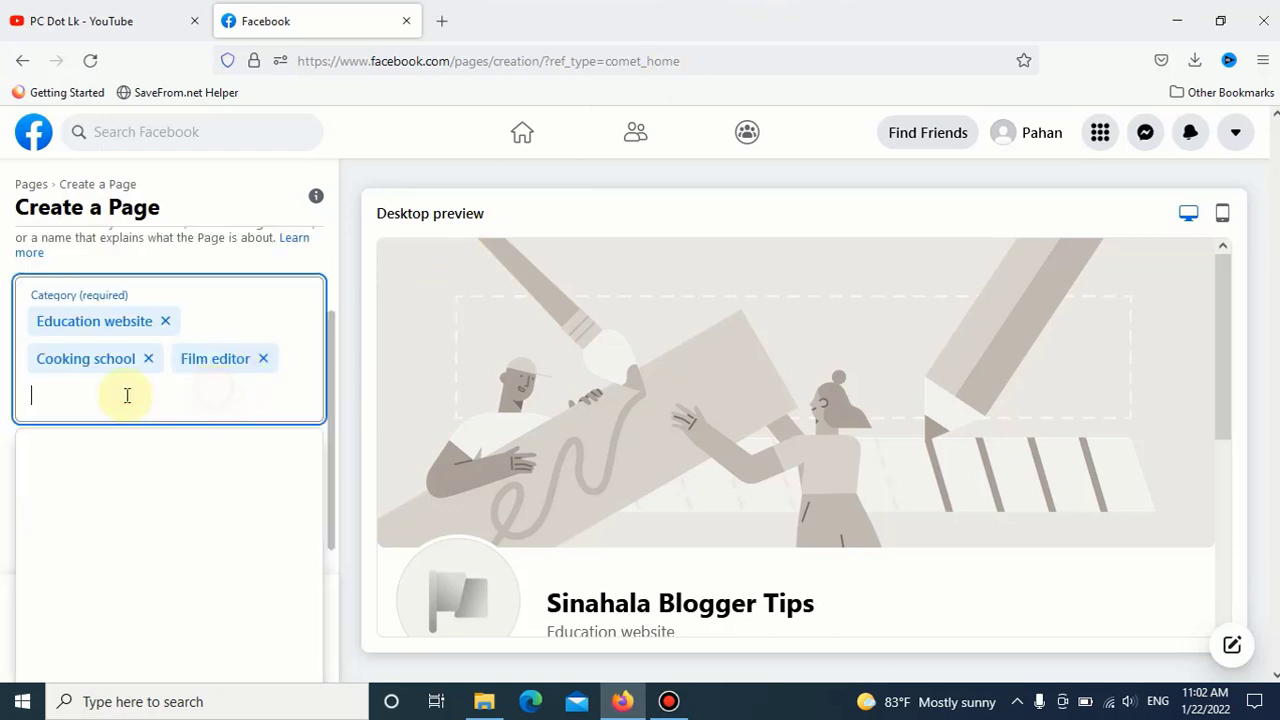
click(149, 360)
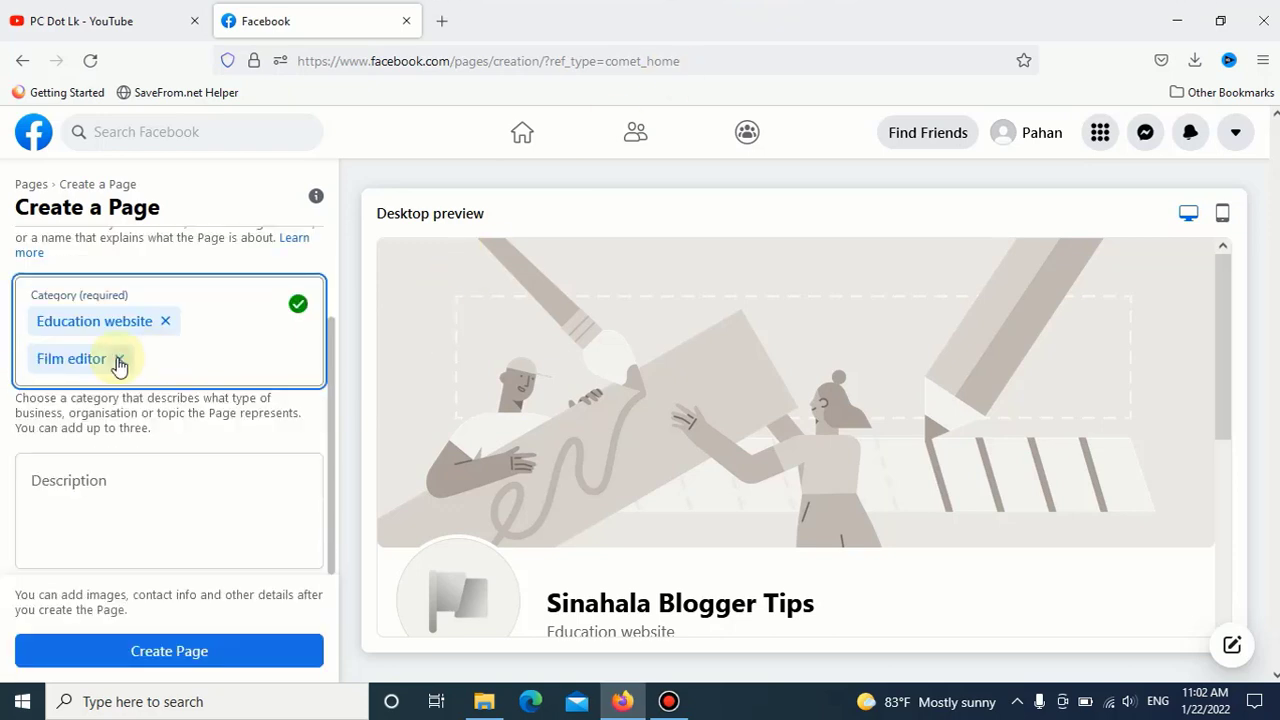
click(118, 360)
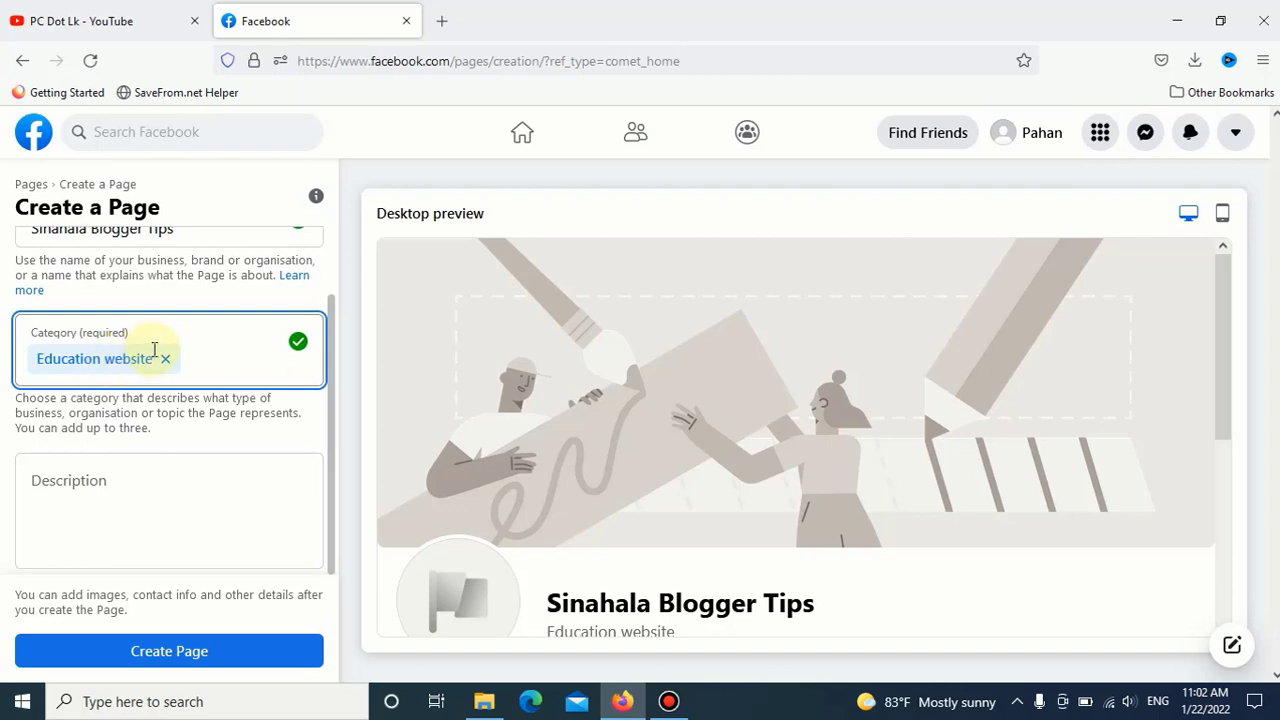
scroll(323, 300, up, 2)
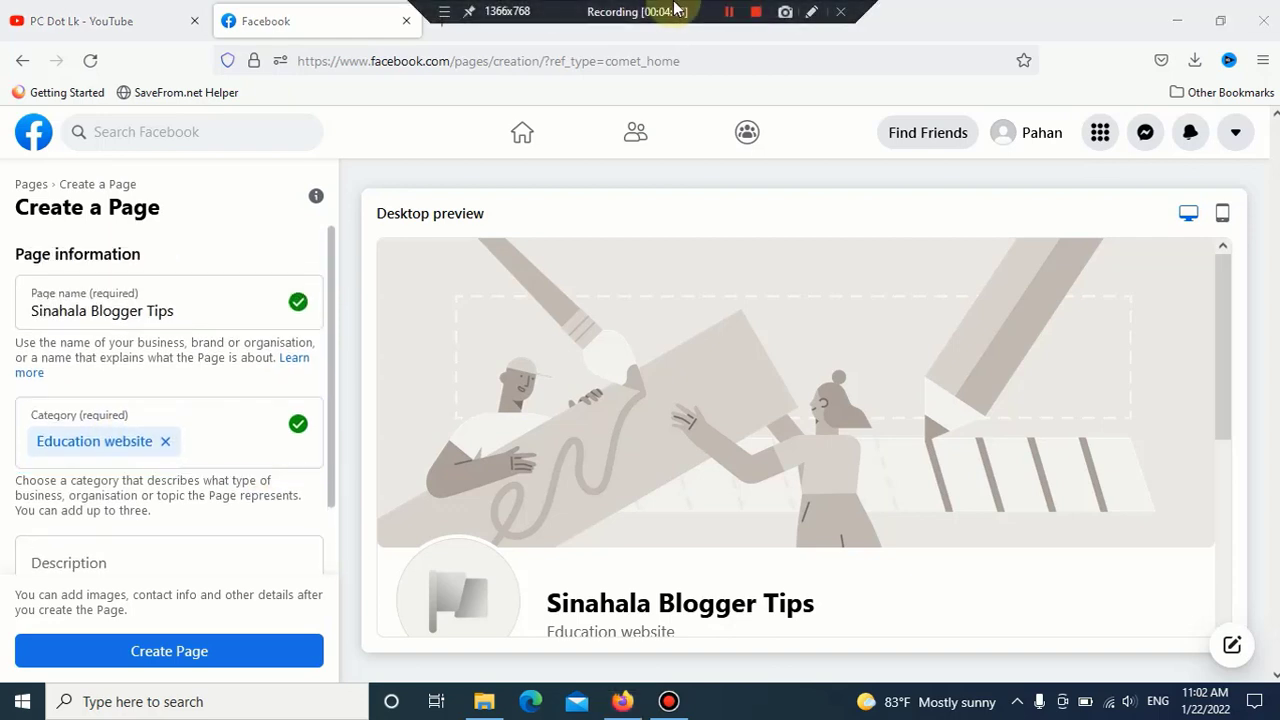
click(36, 445)
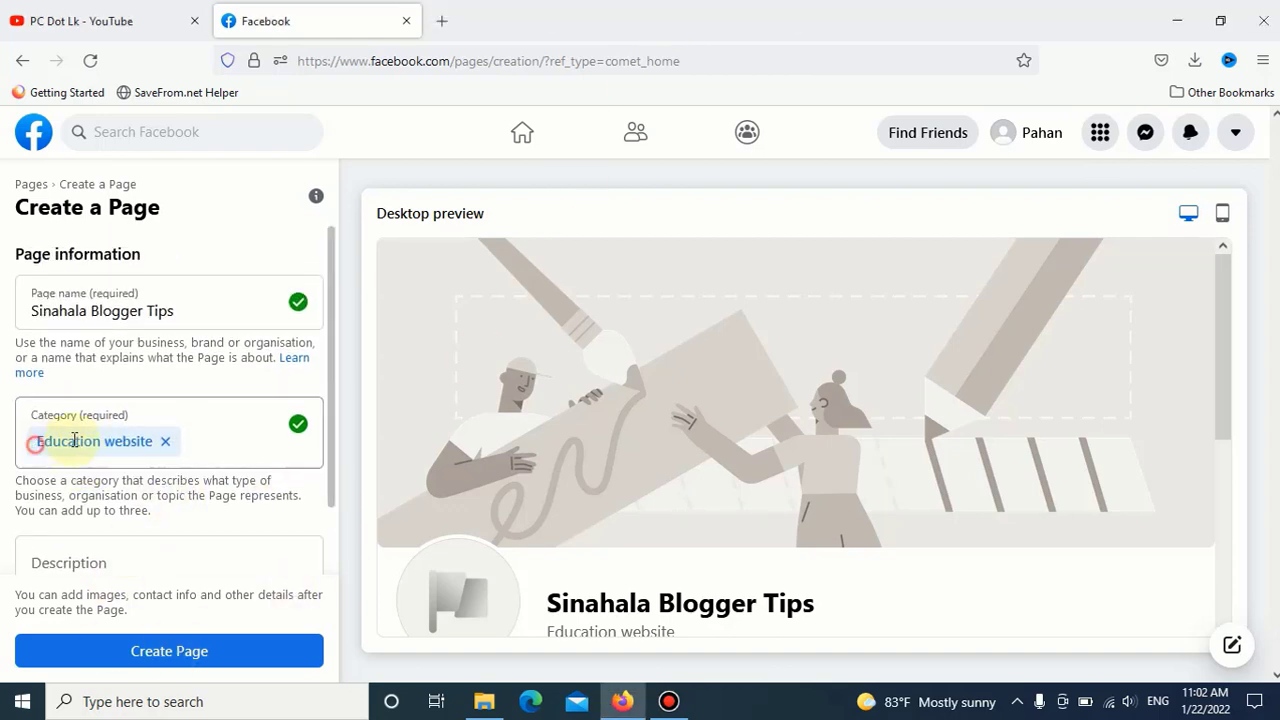
drag(74, 440, 153, 441)
click(228, 443)
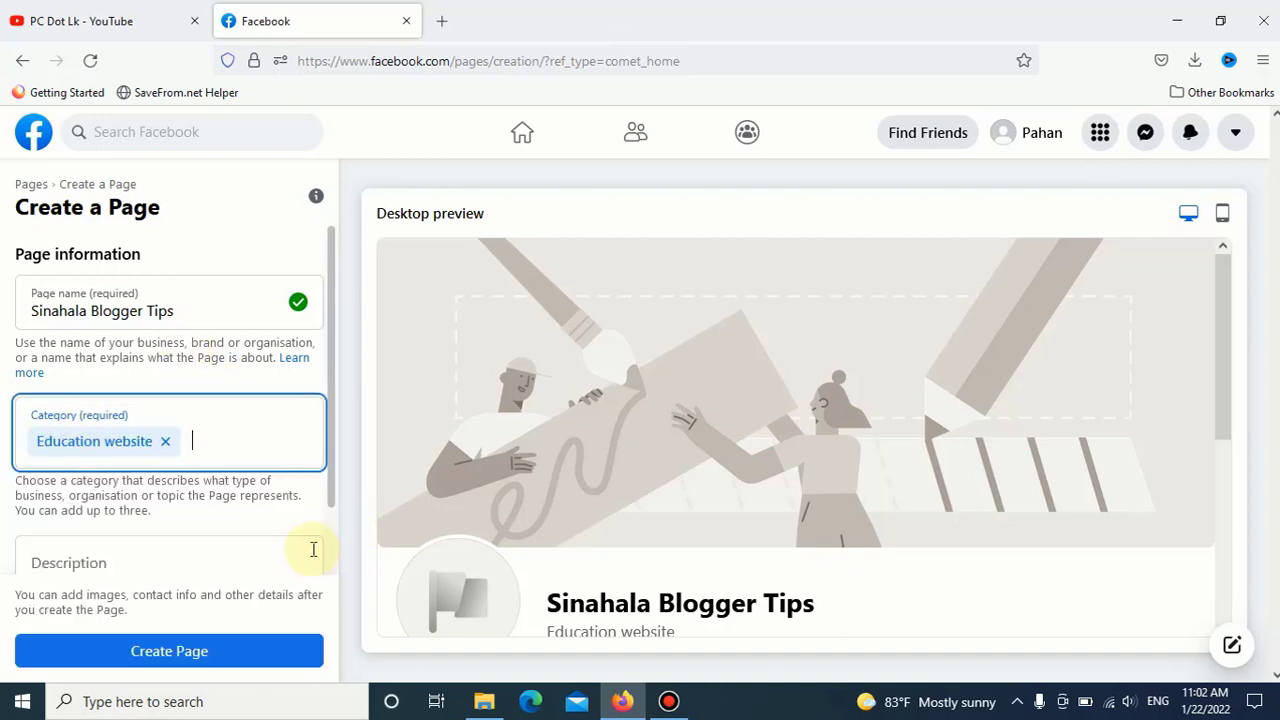
scroll(313, 549, down, 1)
click(140, 533)
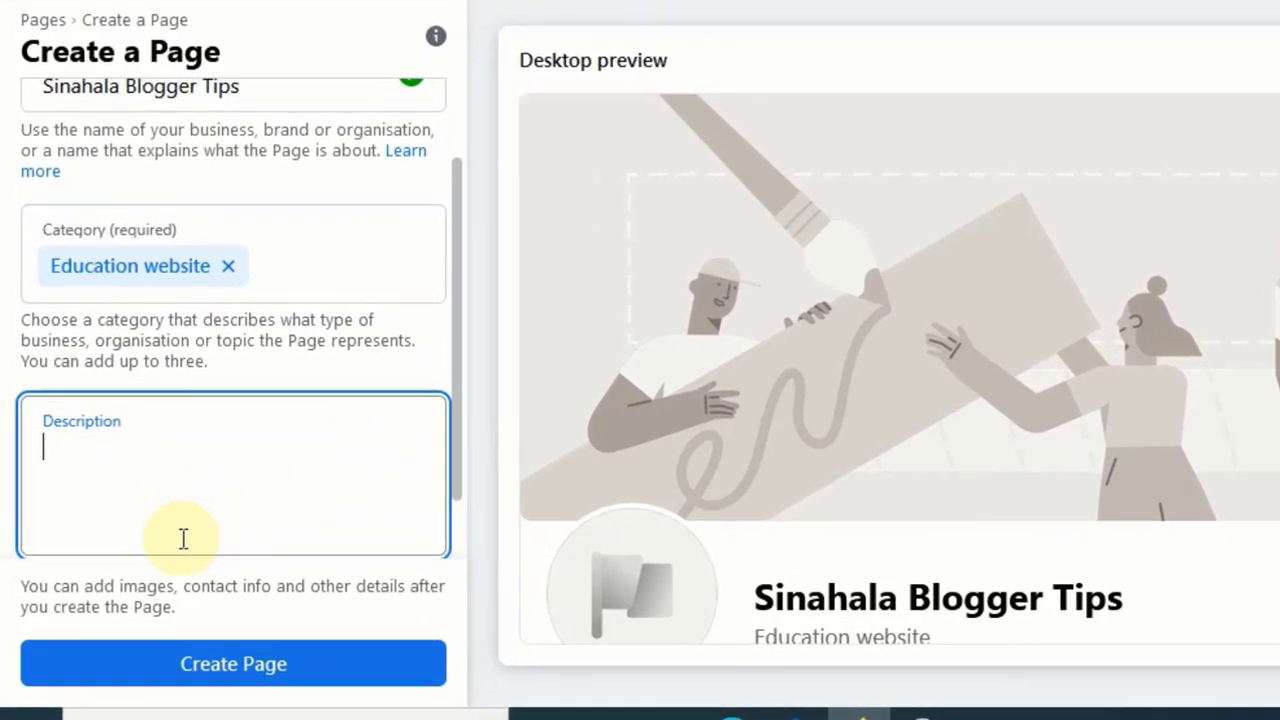
scroll(130, 562, up, 1)
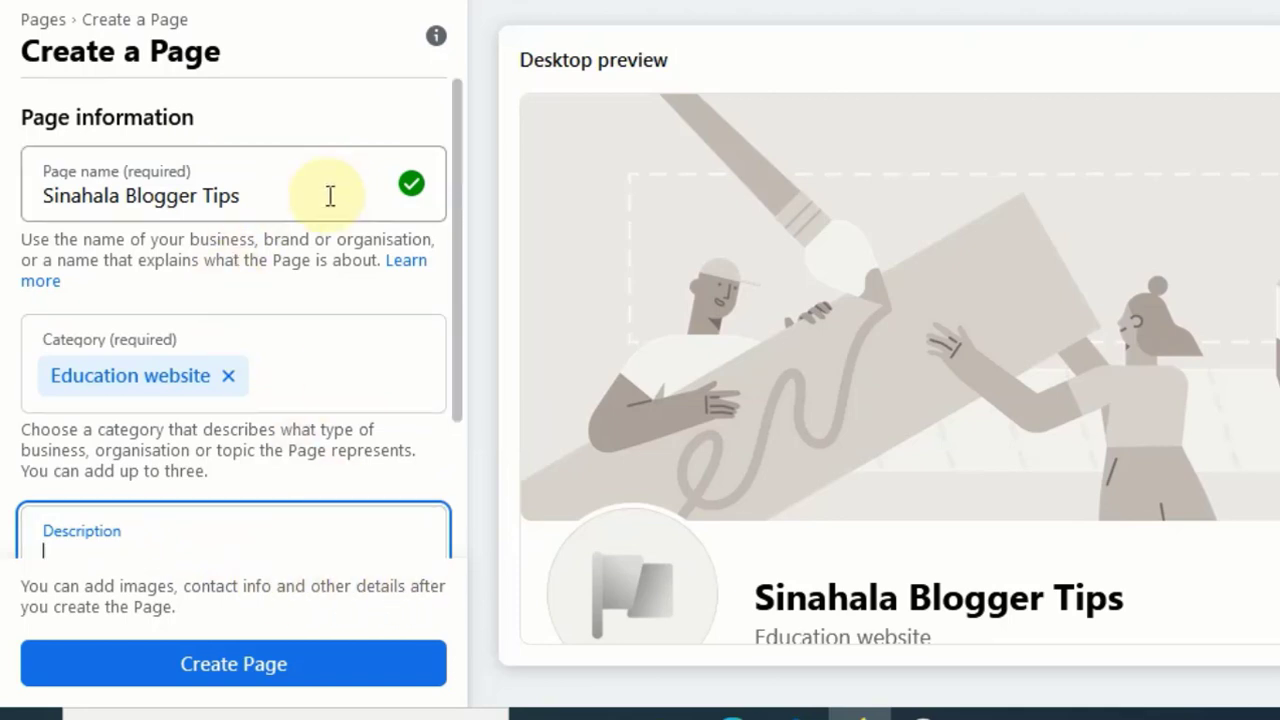
scroll(211, 531, down, 2)
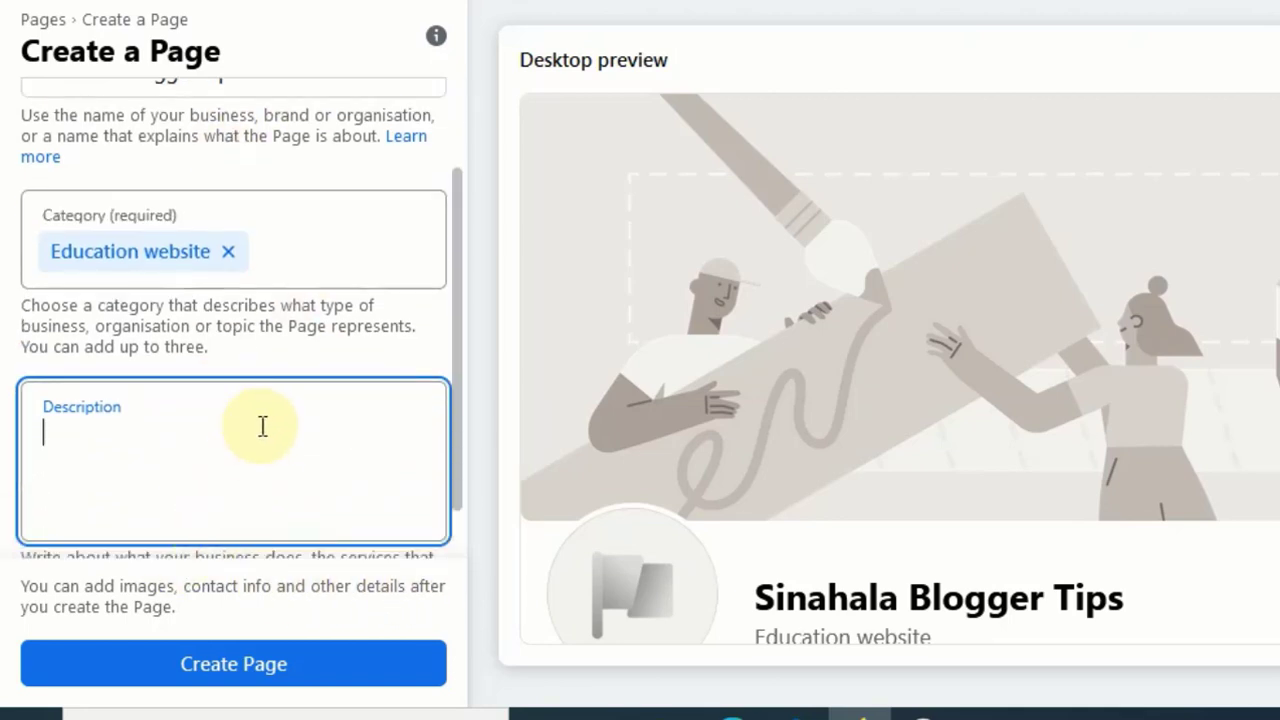
click(200, 497)
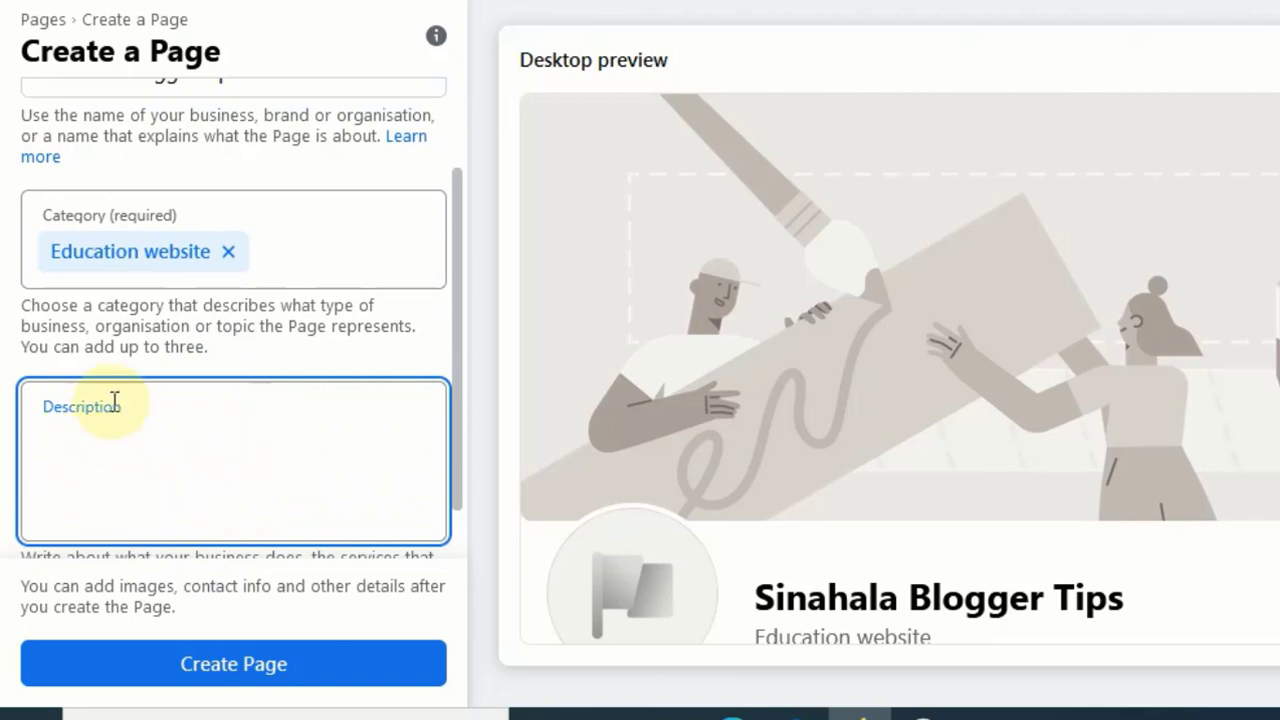
click(108, 440)
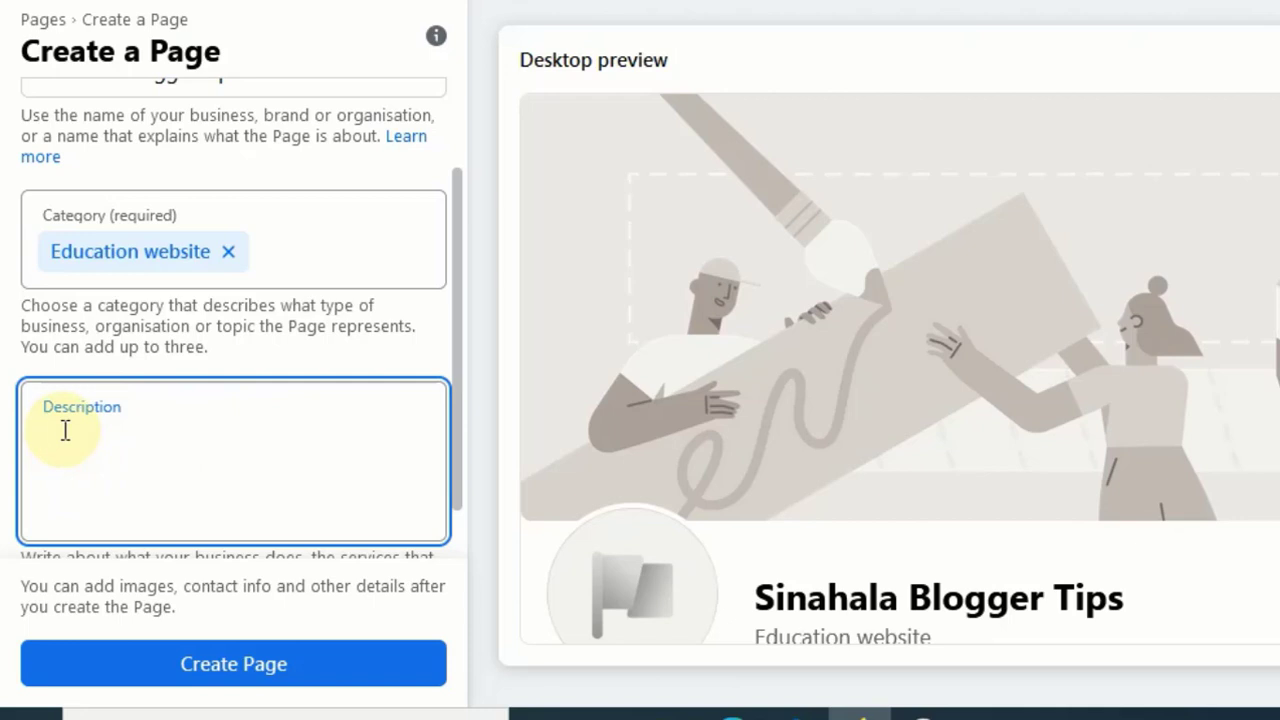
click(60, 487)
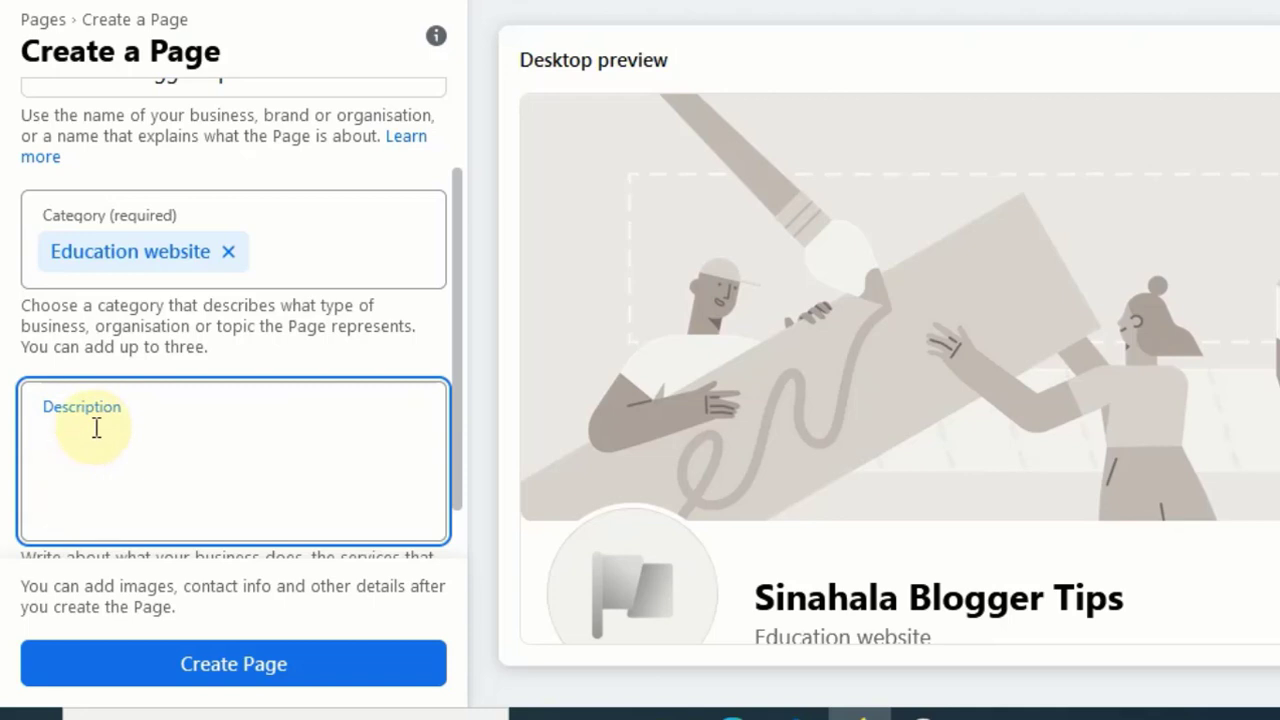
Copy the page name "Sinahala Blogger Tips" and paste it as the Page's description.
scroll(274, 457, up, 2)
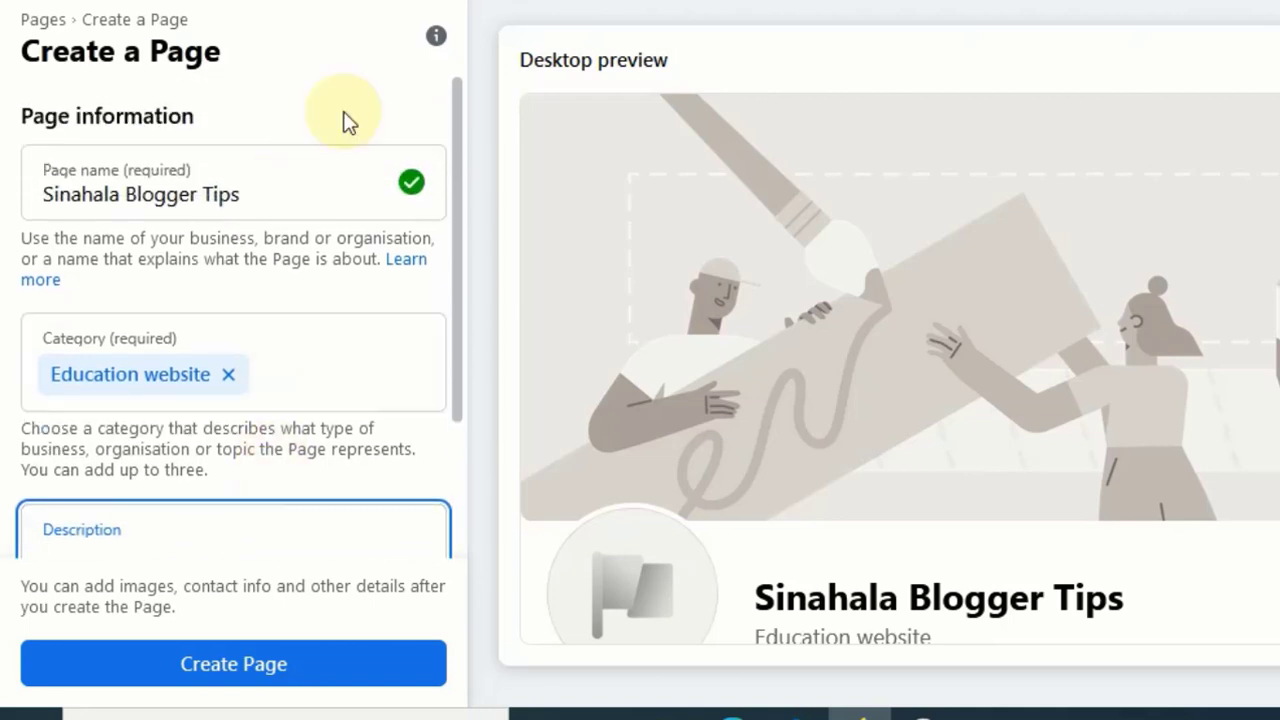
drag(309, 200, 25, 185)
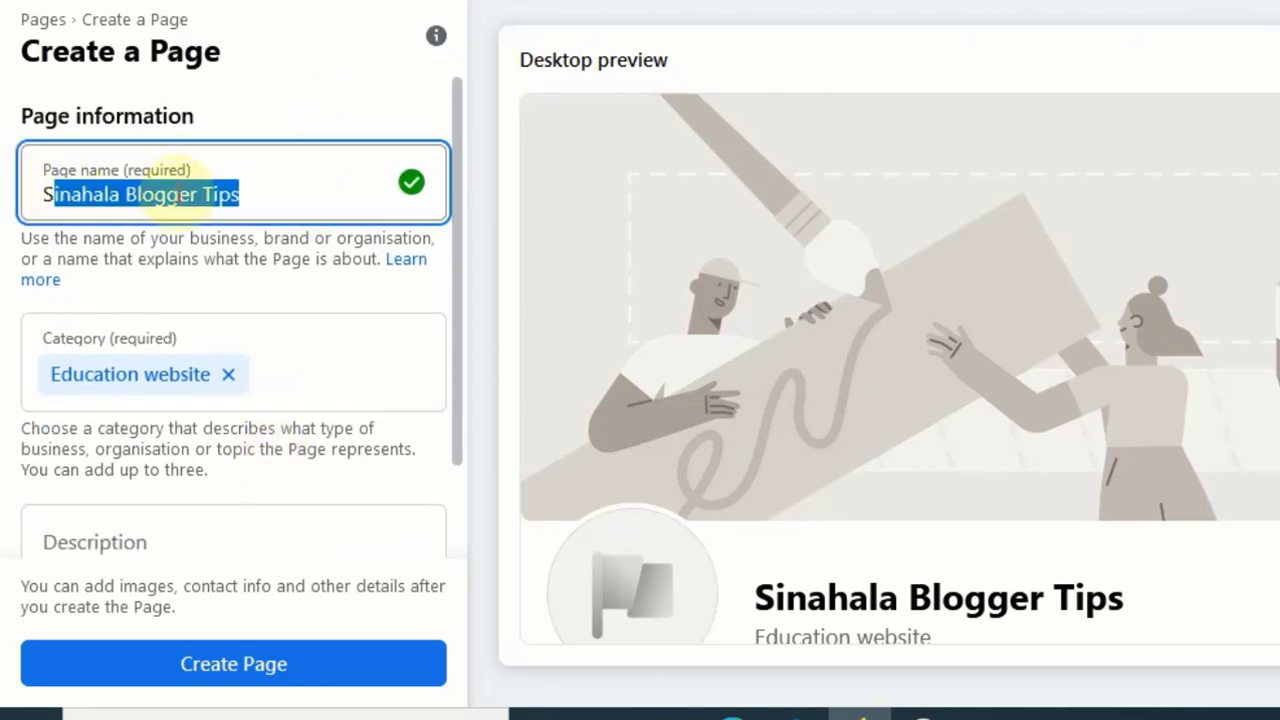
click(286, 200)
drag(286, 200, 40, 195)
right_click(95, 195)
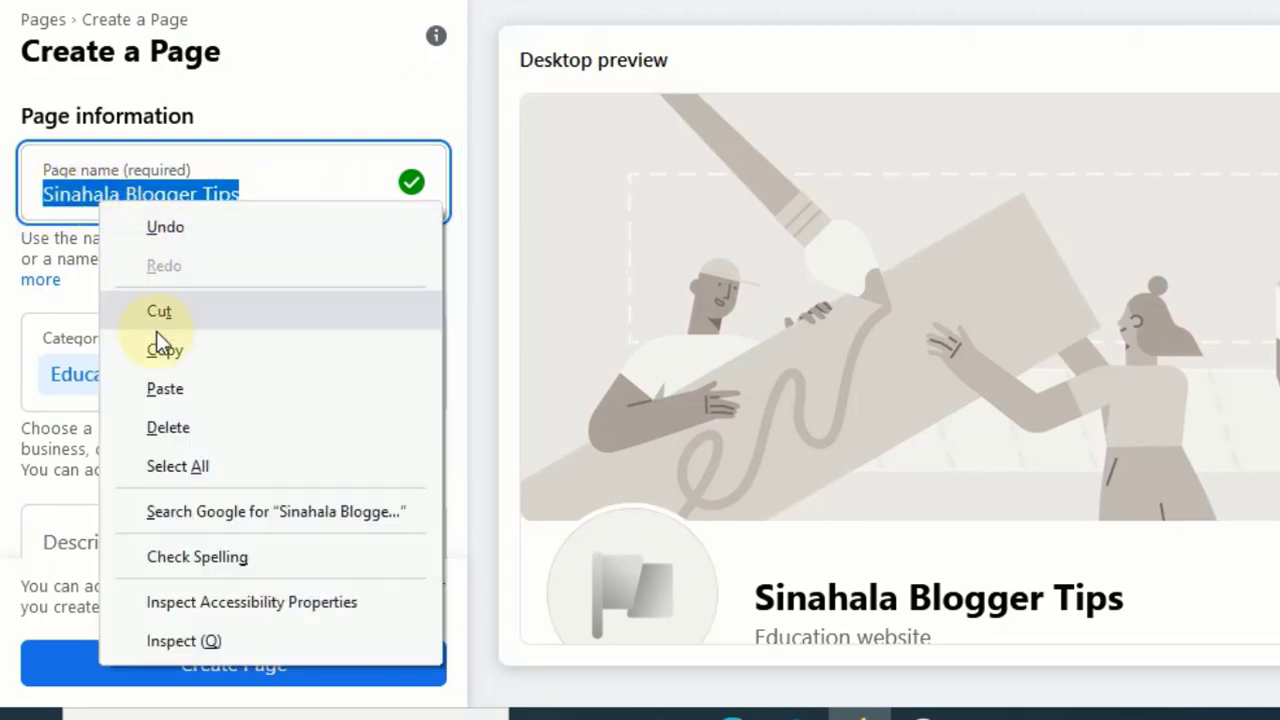
click(145, 338)
click(251, 200)
scroll(289, 314, down, 1)
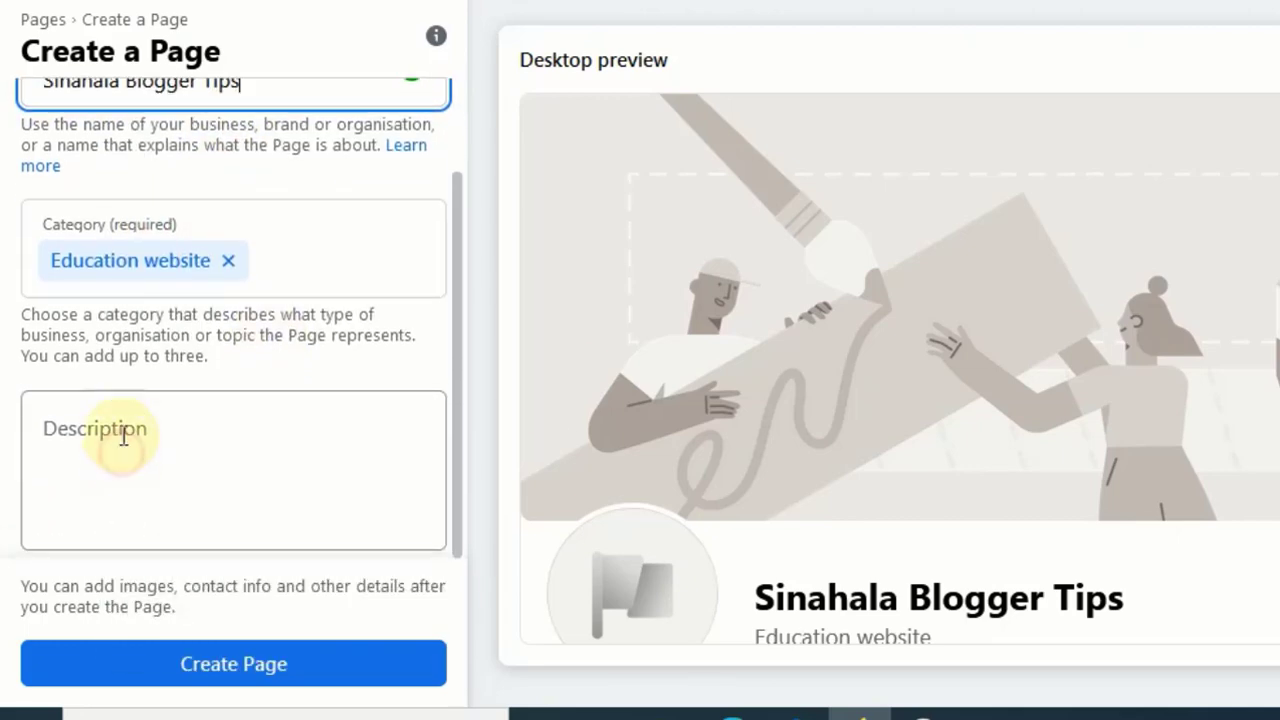
right_click(118, 432)
click(223, 160)
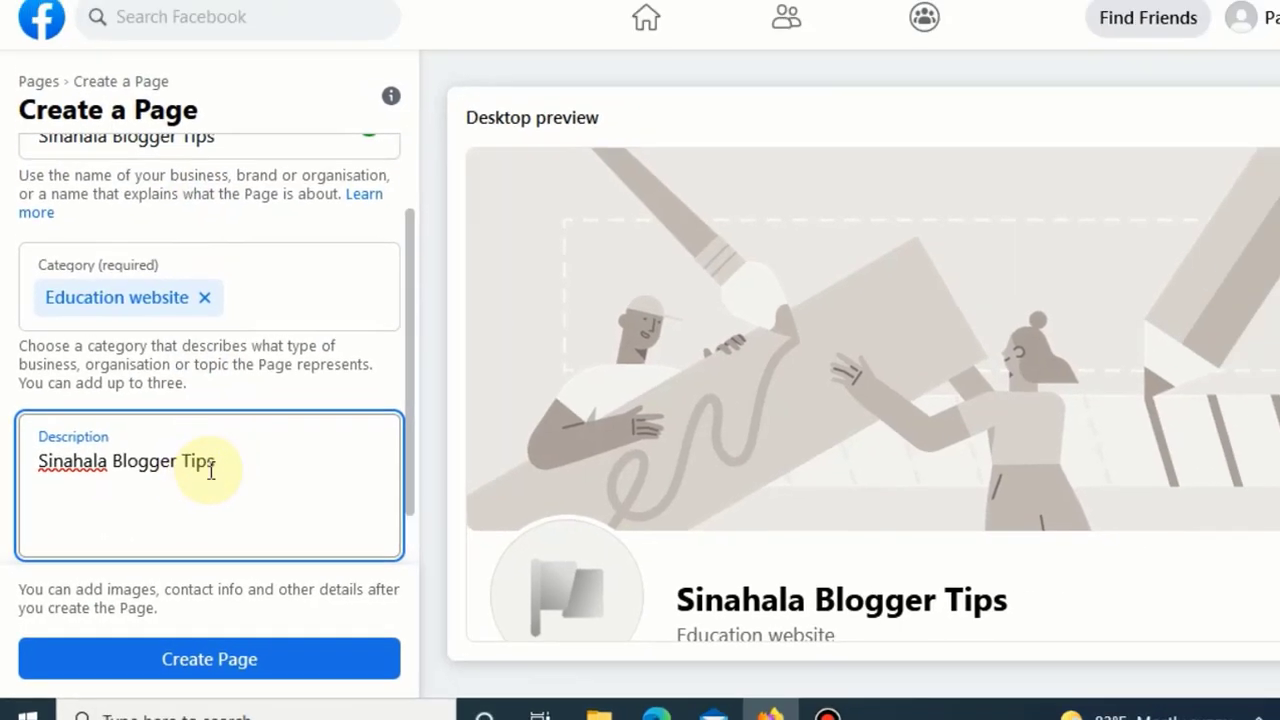
drag(239, 441, 31, 437)
drag(22, 487, 173, 491)
click(186, 490)
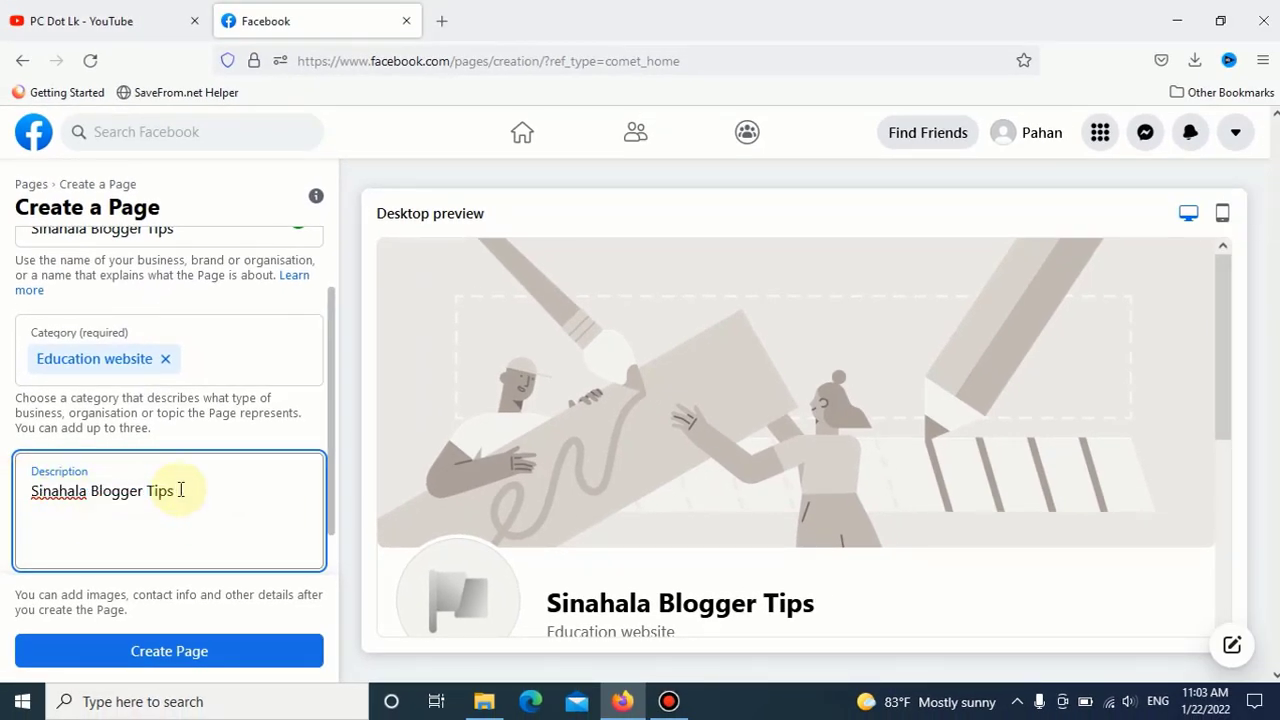
click(206, 449)
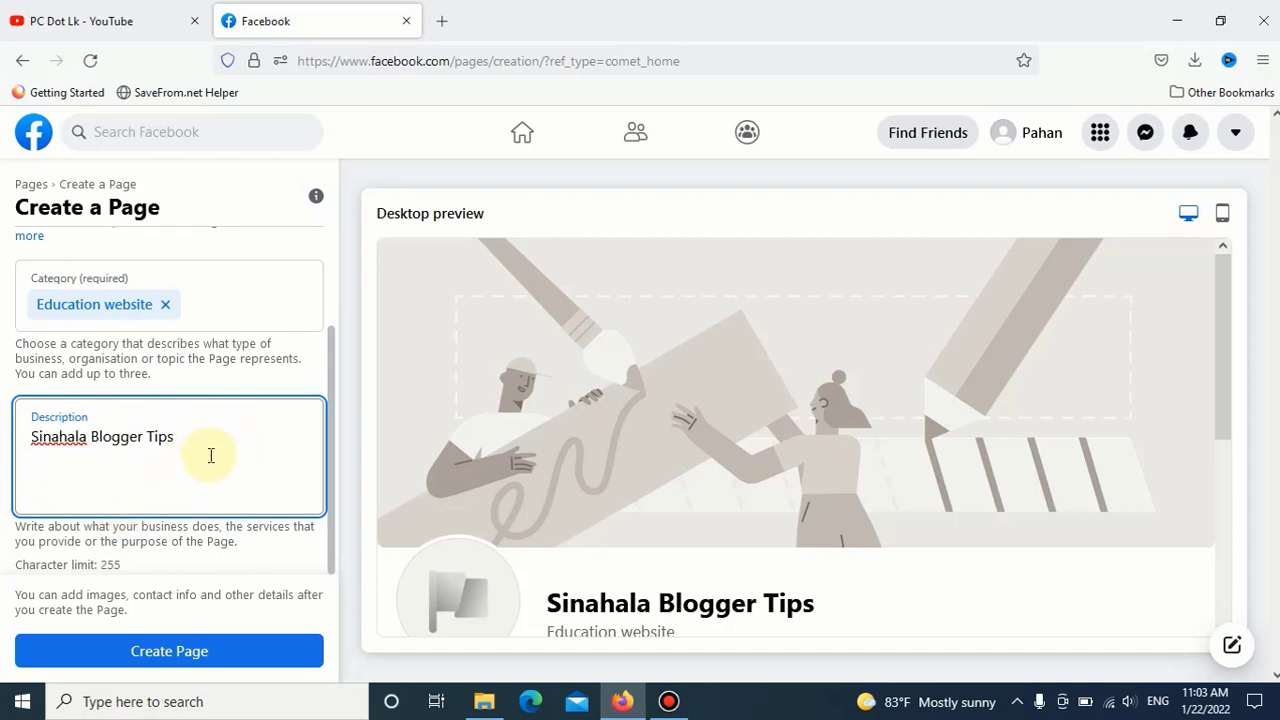
key(Return)
drag(74, 434, 220, 434)
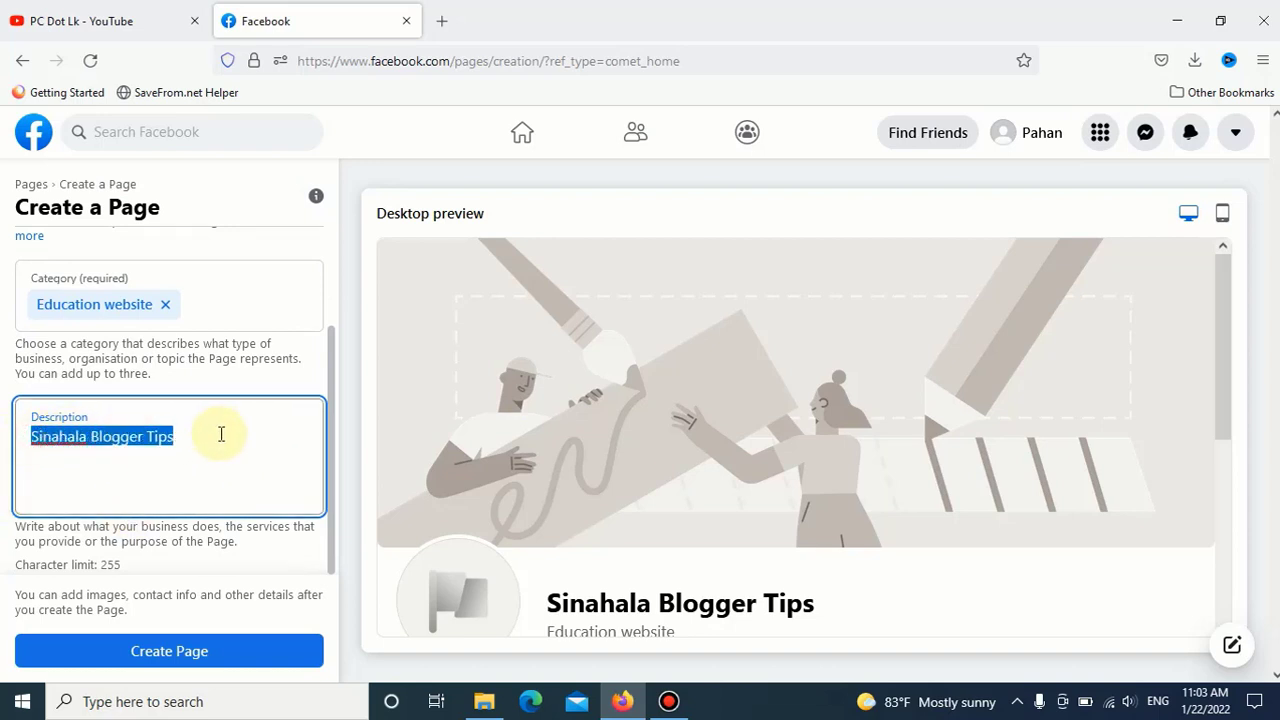
click(197, 443)
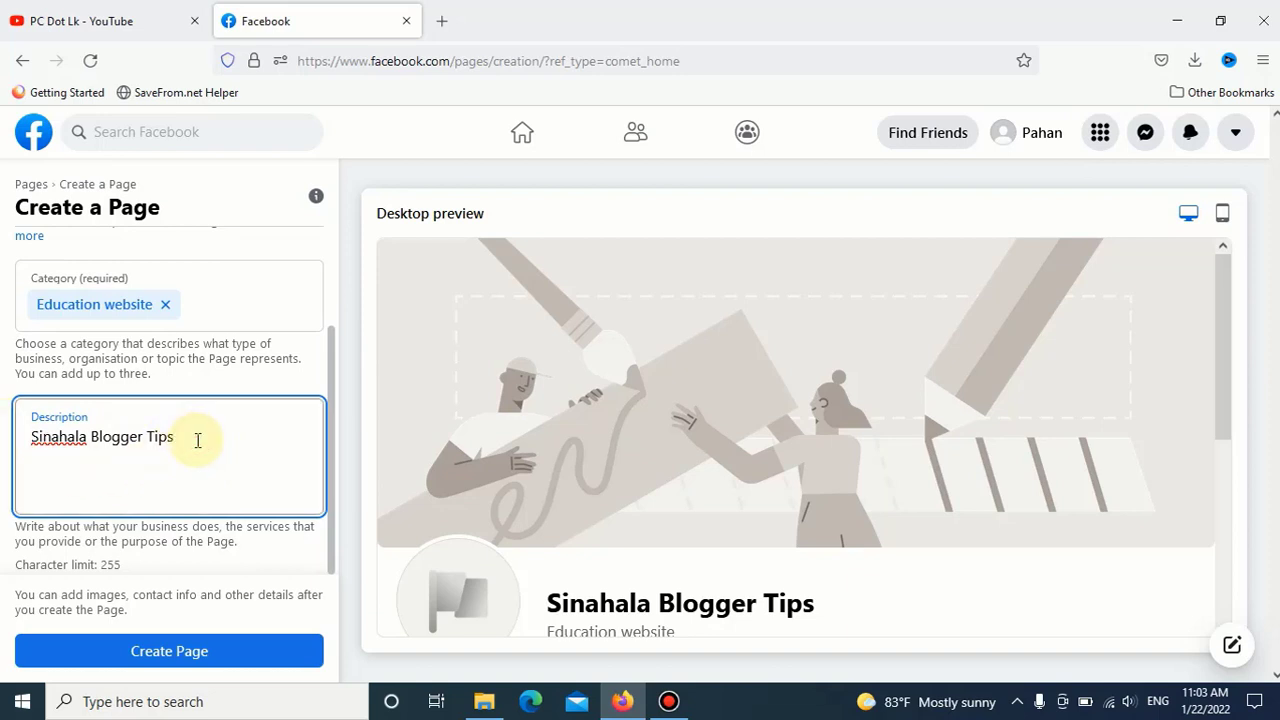
triple_click(77, 436)
drag(158, 436, 175, 433)
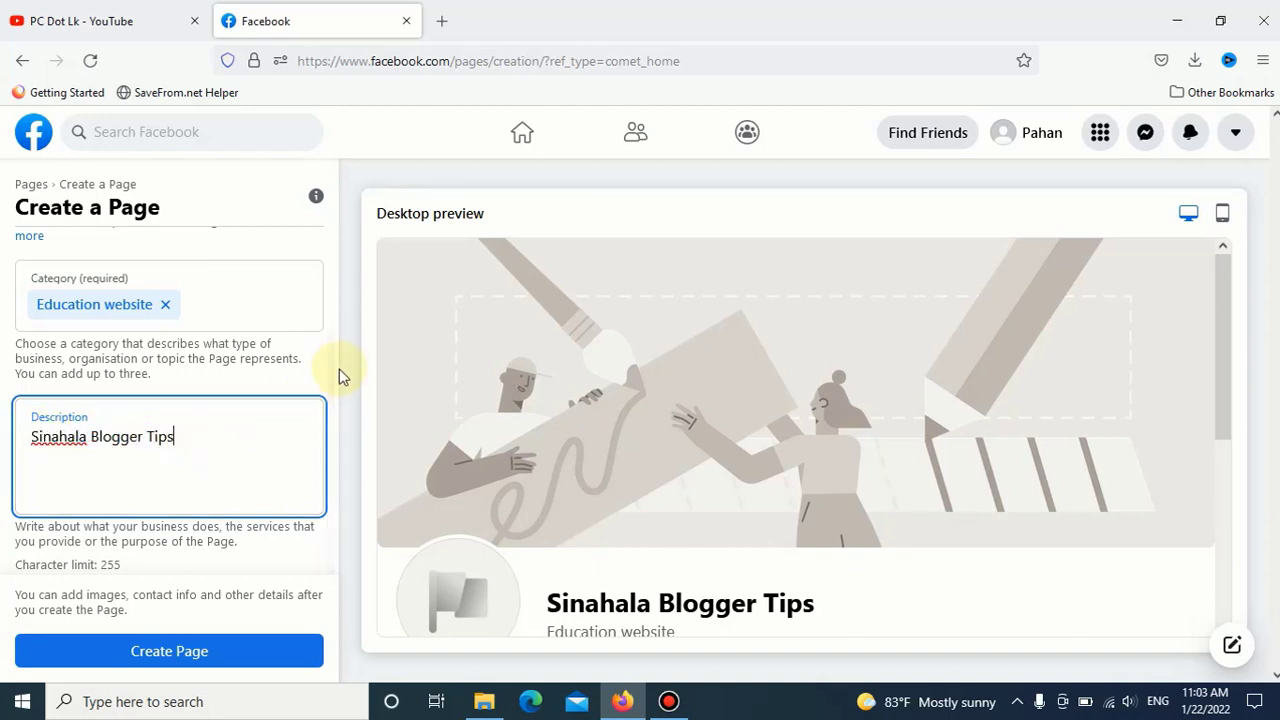
Check how the Page looks in the mobile preview and return to the desktop preview.
scroll(325, 380, up, 3)
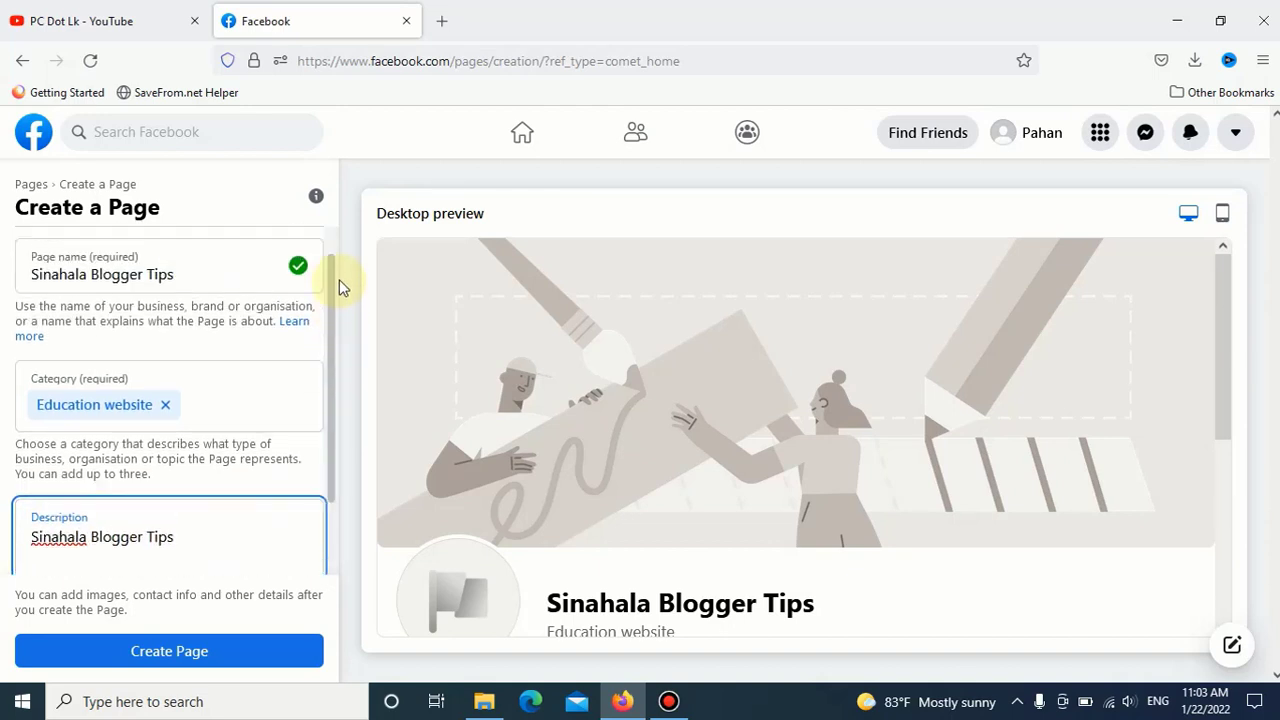
click(1222, 212)
scroll(828, 373, down, 3)
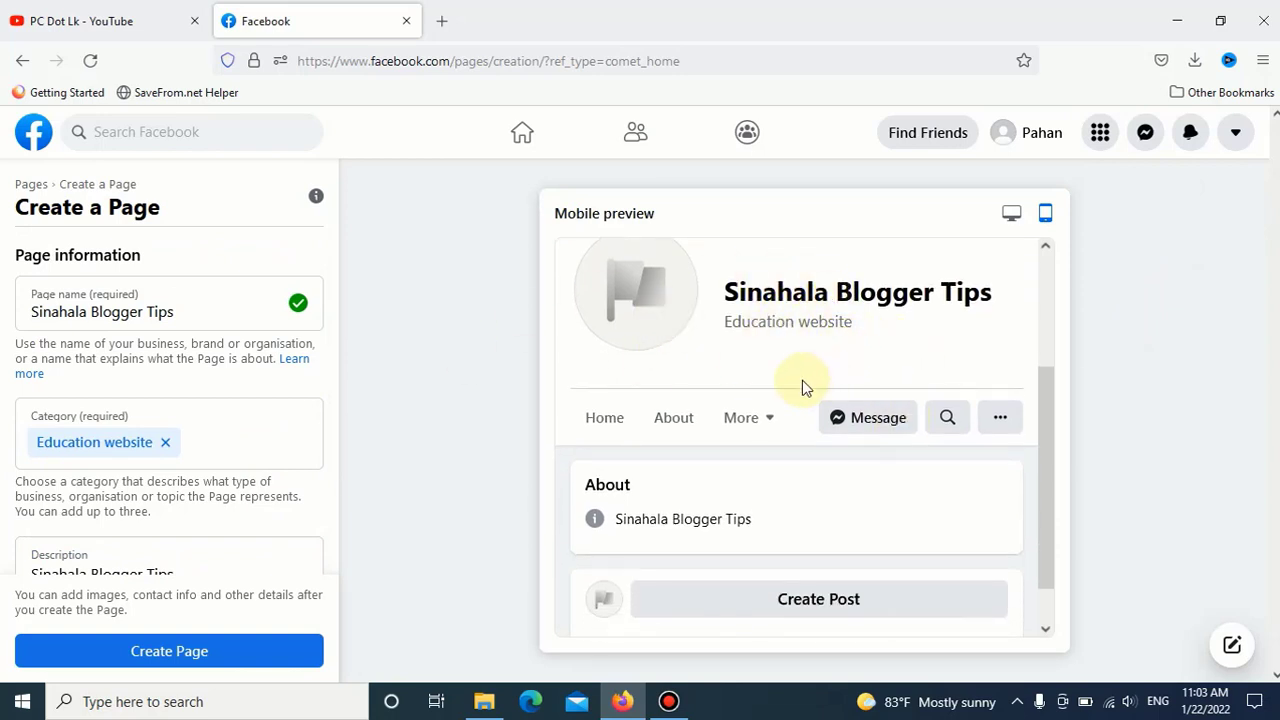
scroll(760, 400, down, 1)
scroll(700, 409, up, 4)
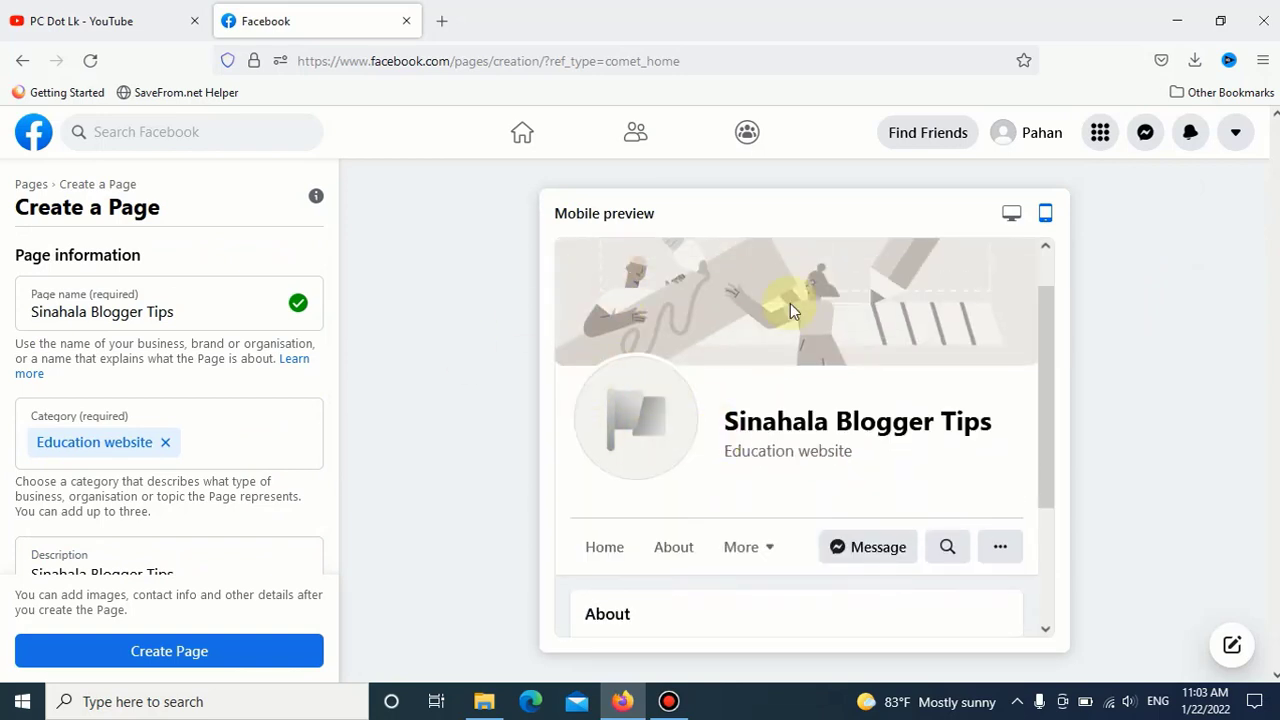
scroll(700, 386, down, 2)
scroll(806, 389, up, 3)
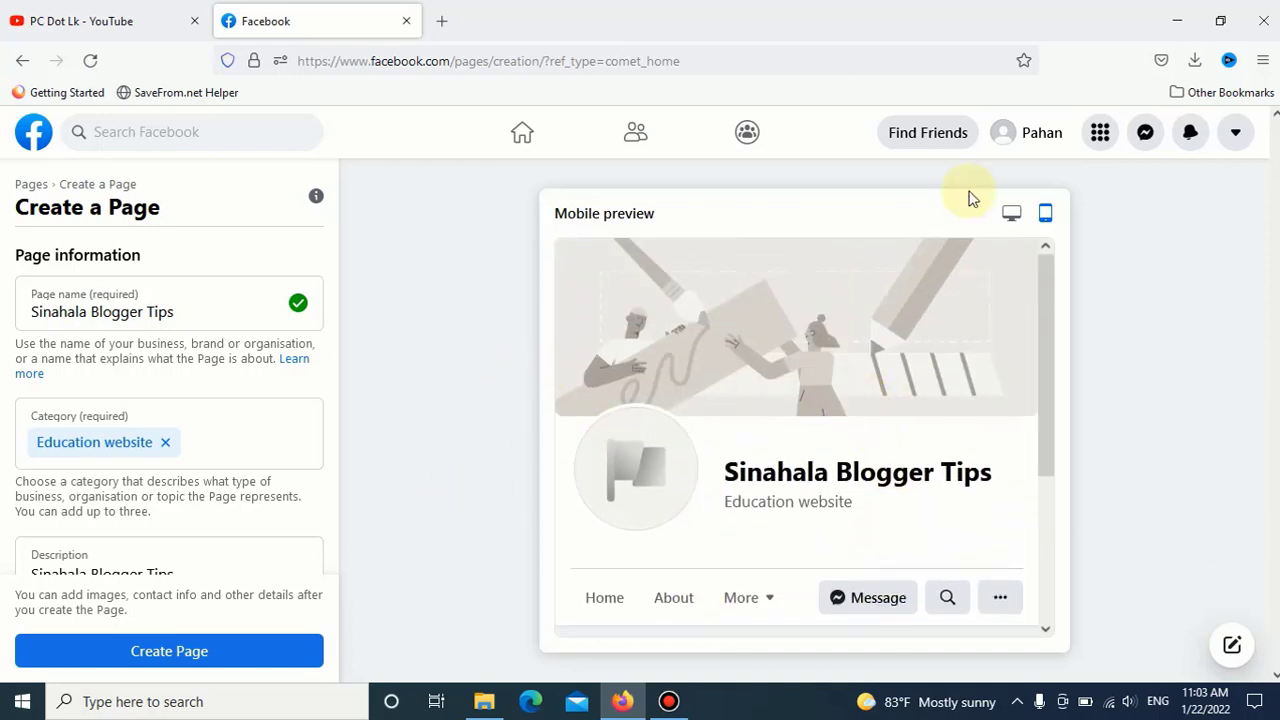
click(1010, 215)
Review the entered name, category and description, and create the Page.
scroll(334, 466, down, 2)
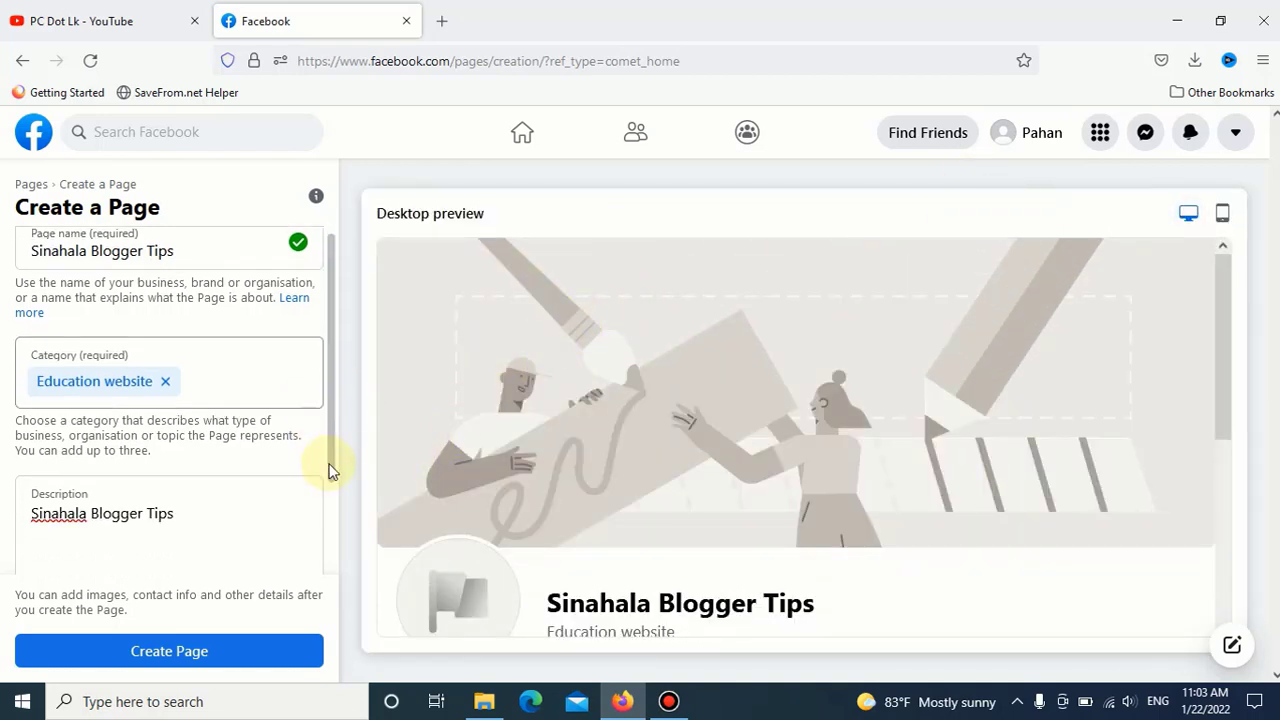
click(220, 443)
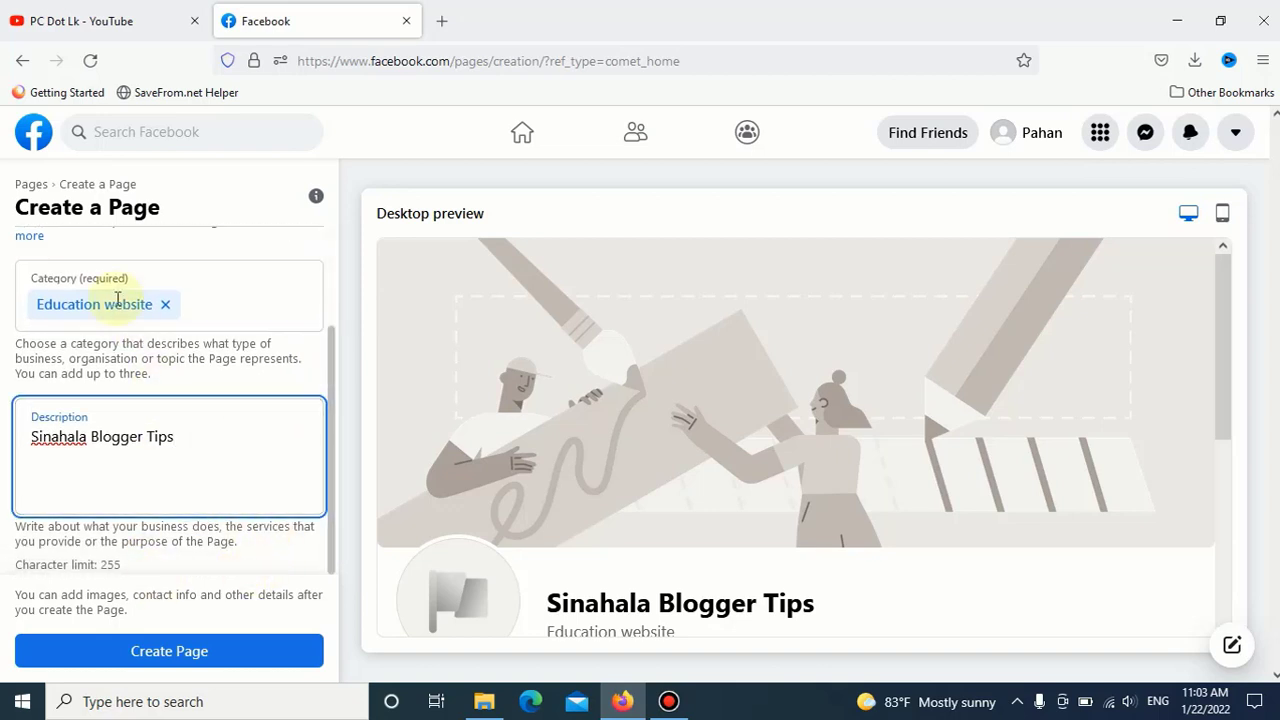
scroll(250, 350, up, 3)
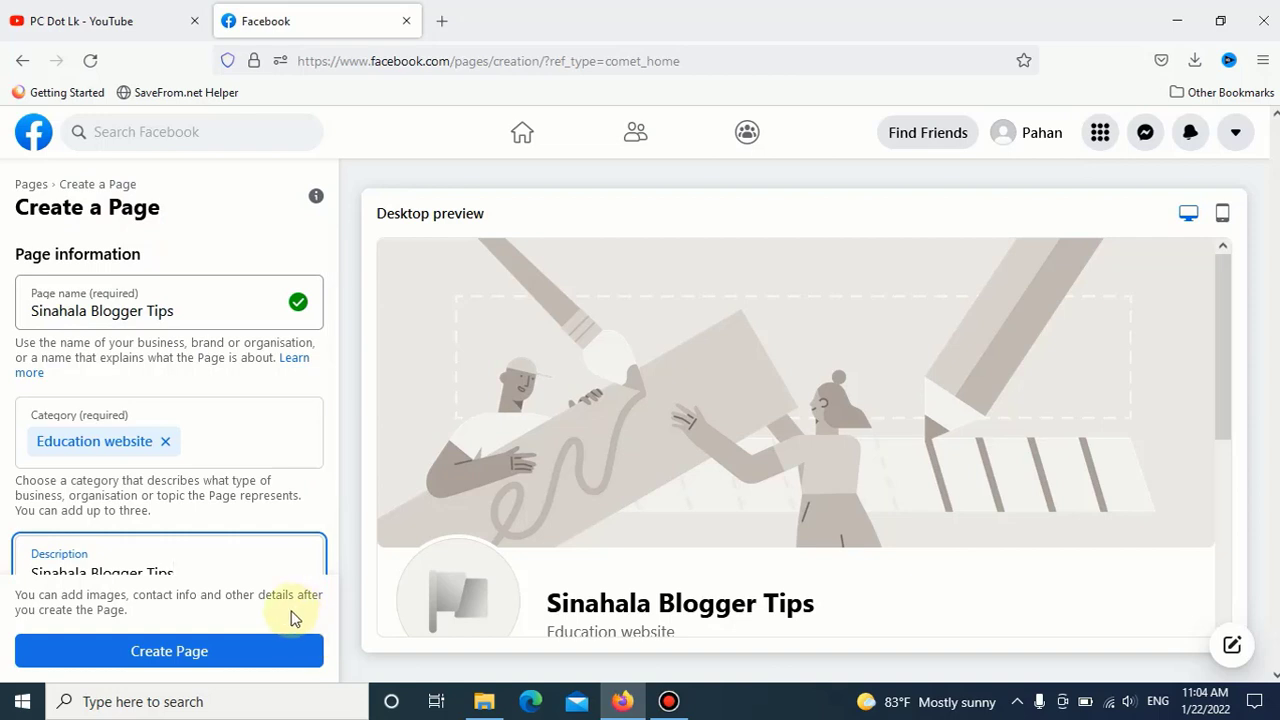
scroll(271, 560, down, 2)
click(150, 648)
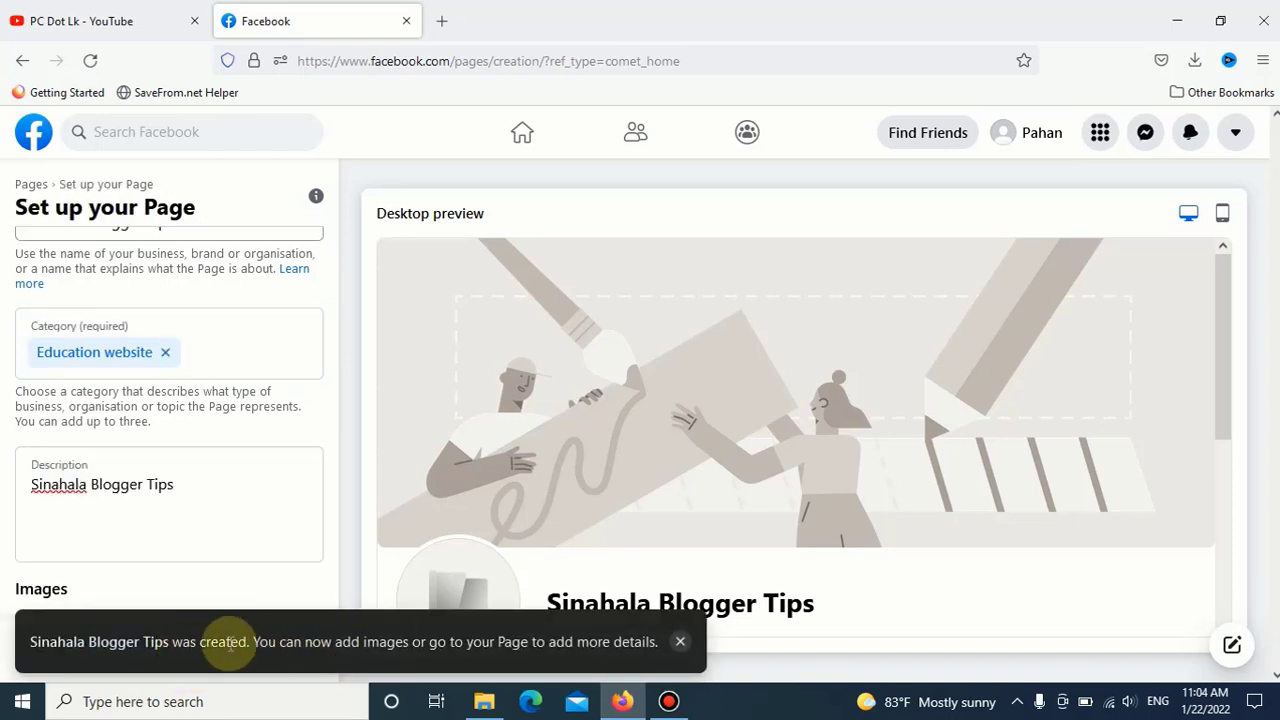
Read the Page creation notice and examine the optional profile photo and cover photo sections.
drag(30, 641, 656, 650)
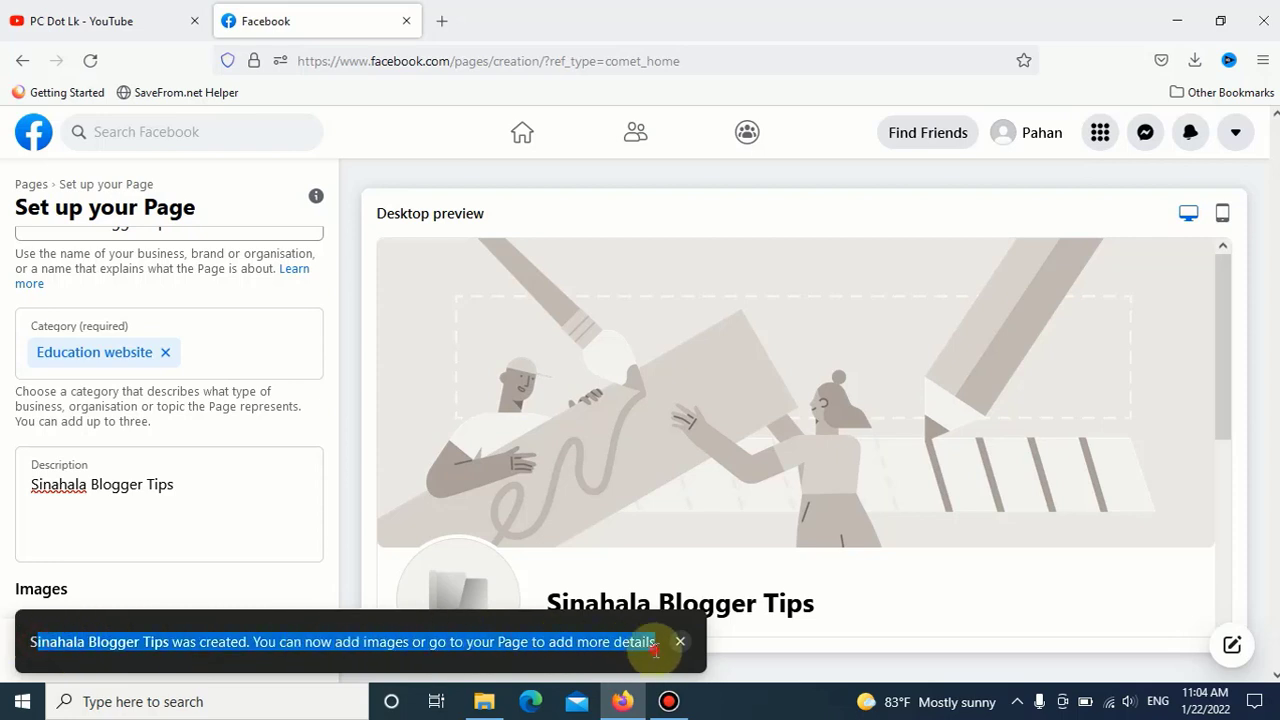
click(655, 650)
scroll(279, 518, down, 2)
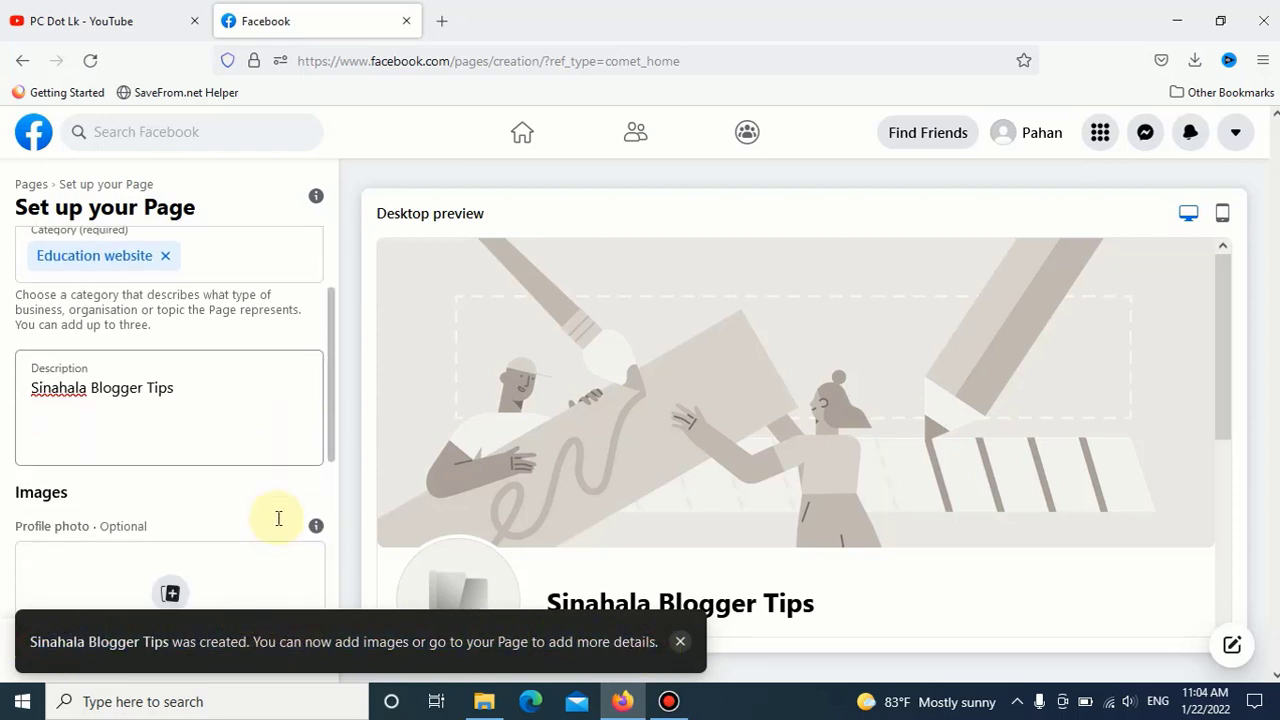
scroll(276, 495, down, 5)
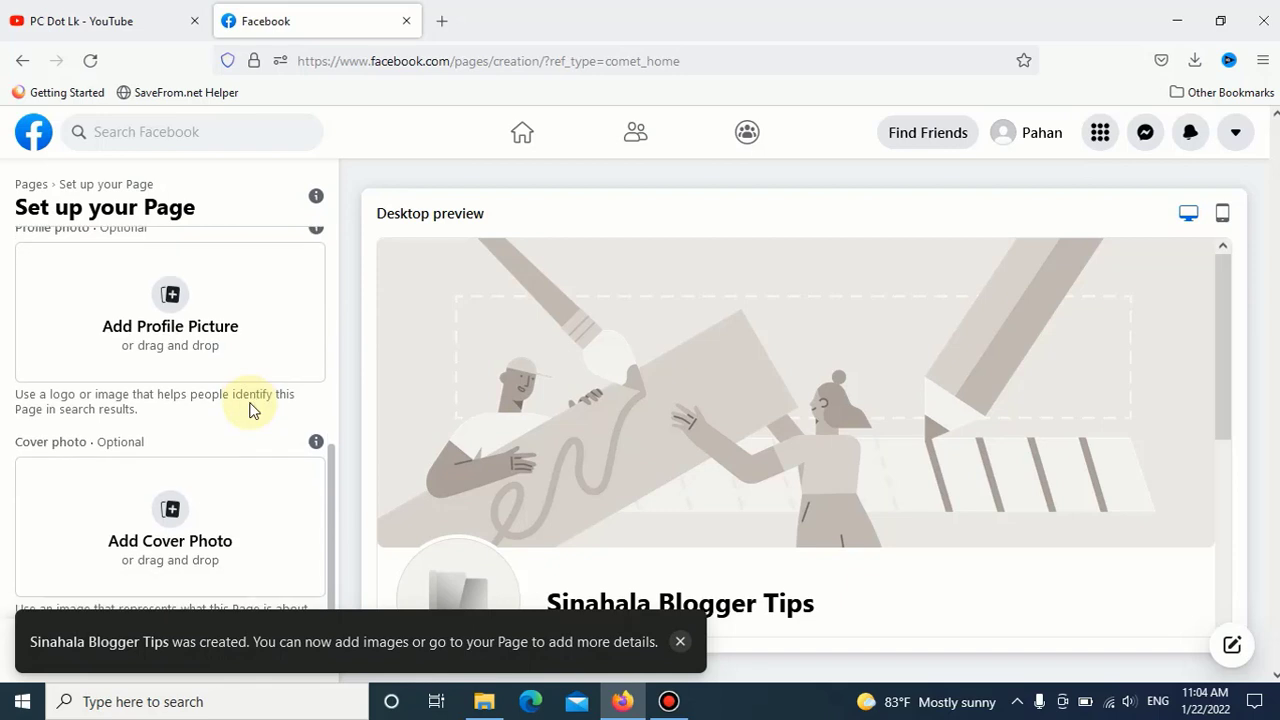
scroll(250, 410, up, 1)
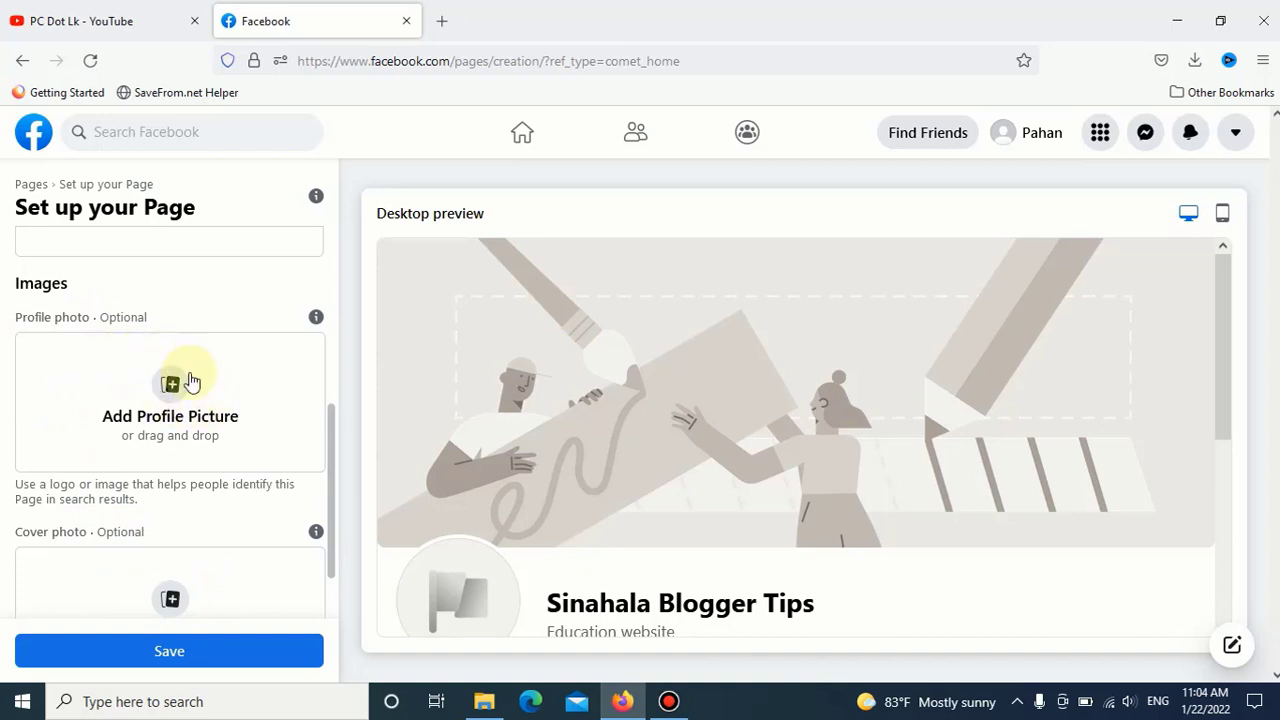
scroll(95, 425, up, 1)
scroll(134, 455, down, 2)
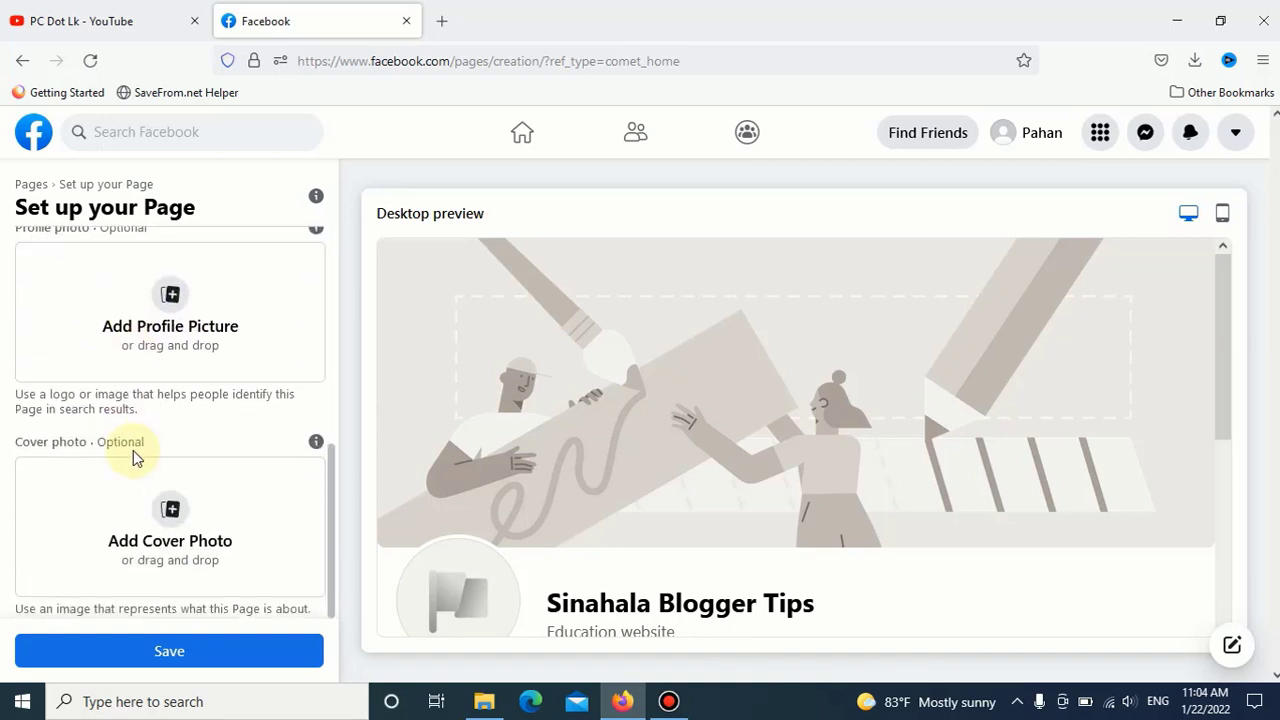
scroll(118, 345, up, 1)
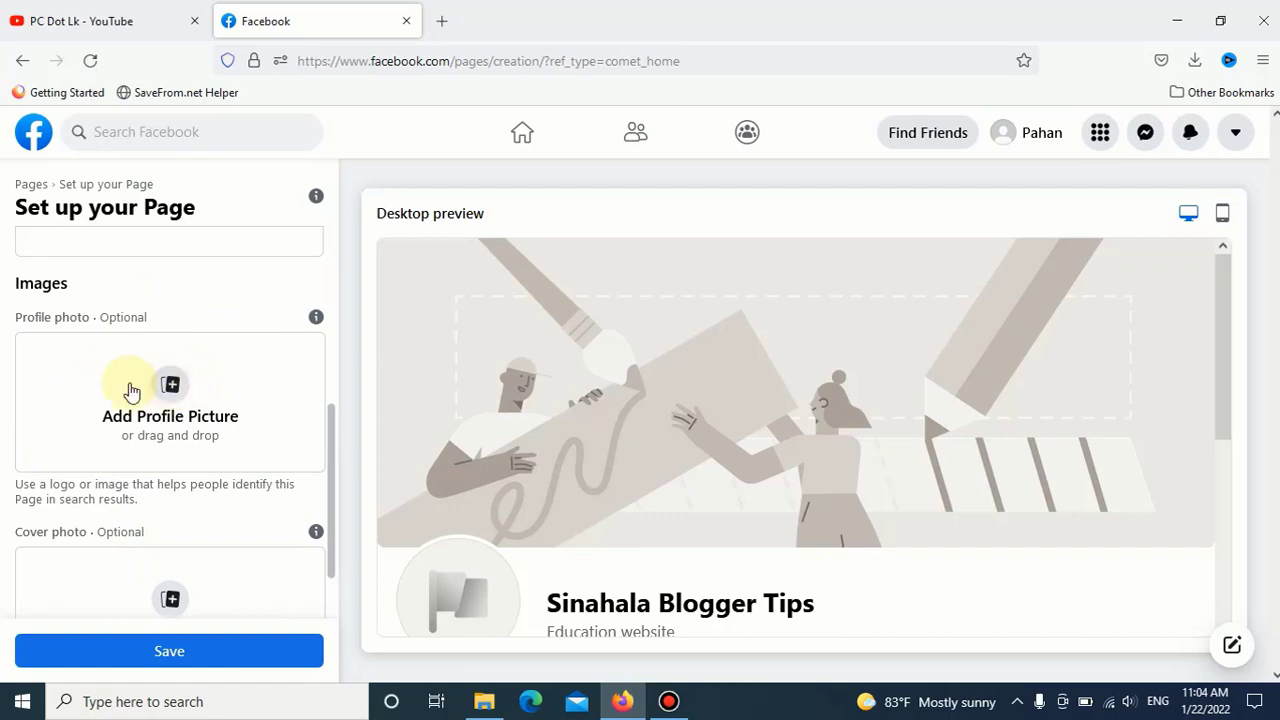
click(143, 385)
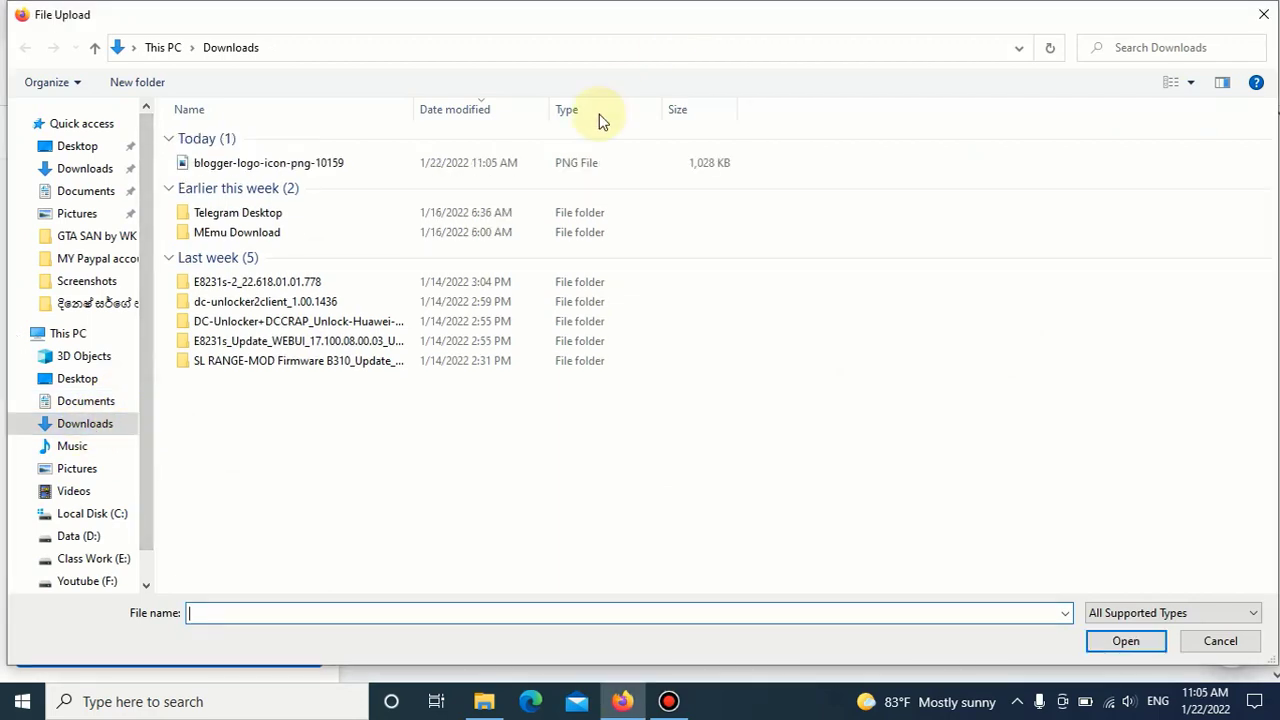
click(318, 164)
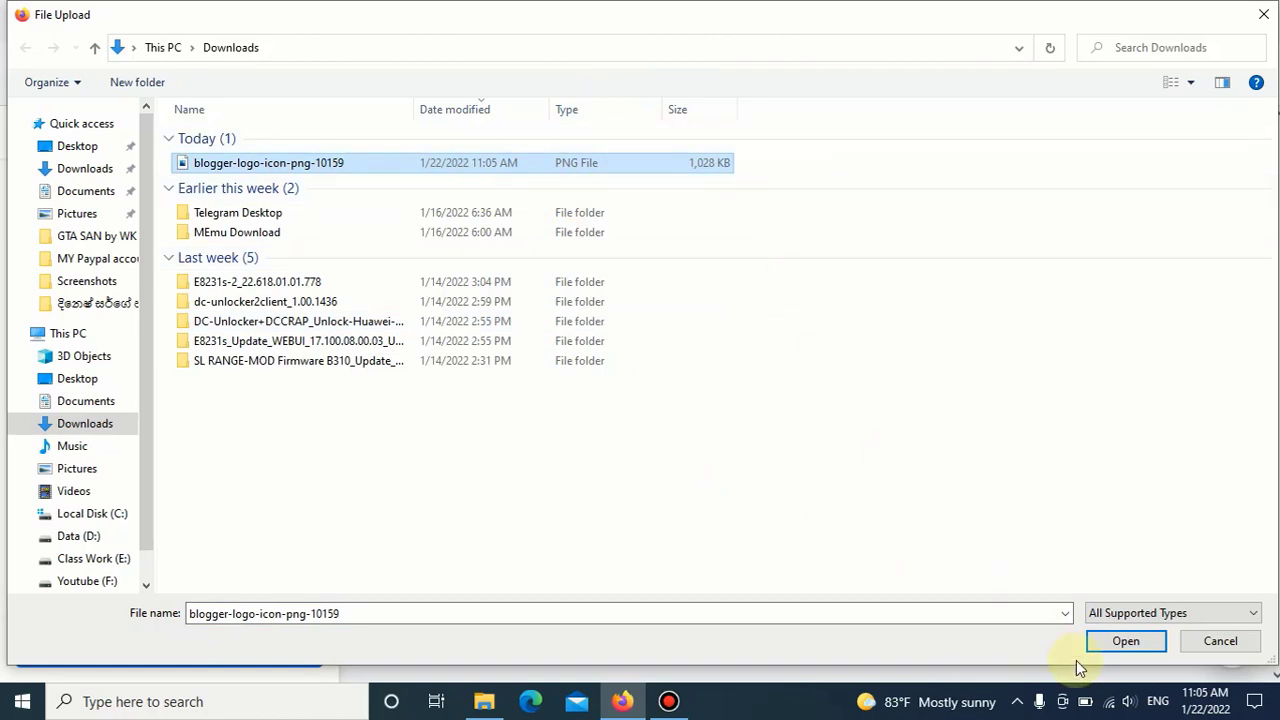
click(1100, 648)
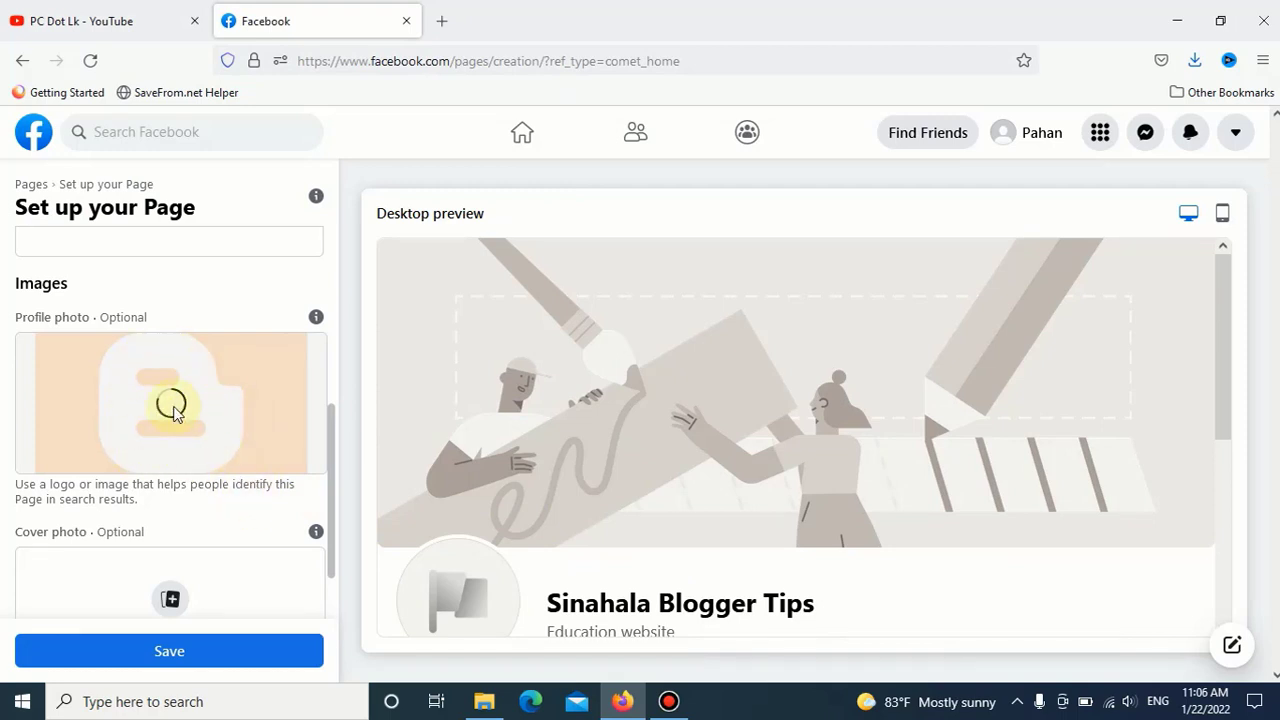
Upload the "sinhala blogger tips" image from the Pictures folder as the Page's cover photo.
scroll(228, 436, down, 2)
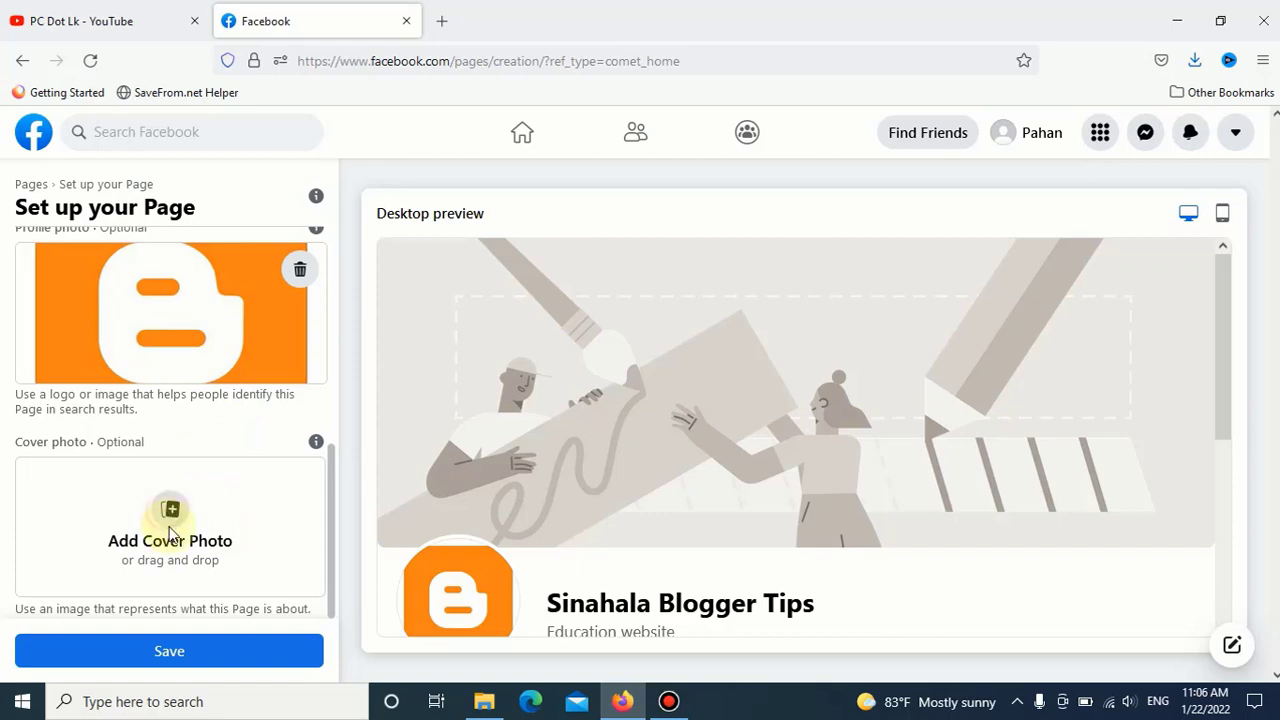
click(170, 532)
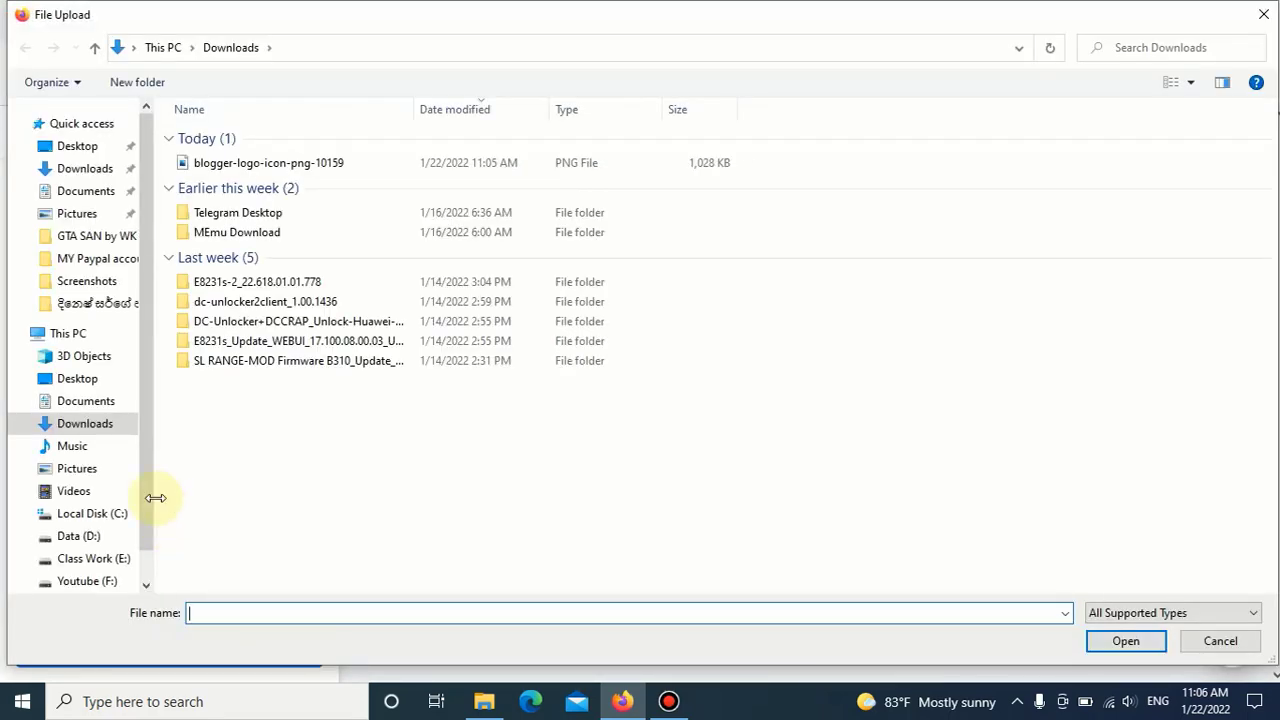
click(100, 469)
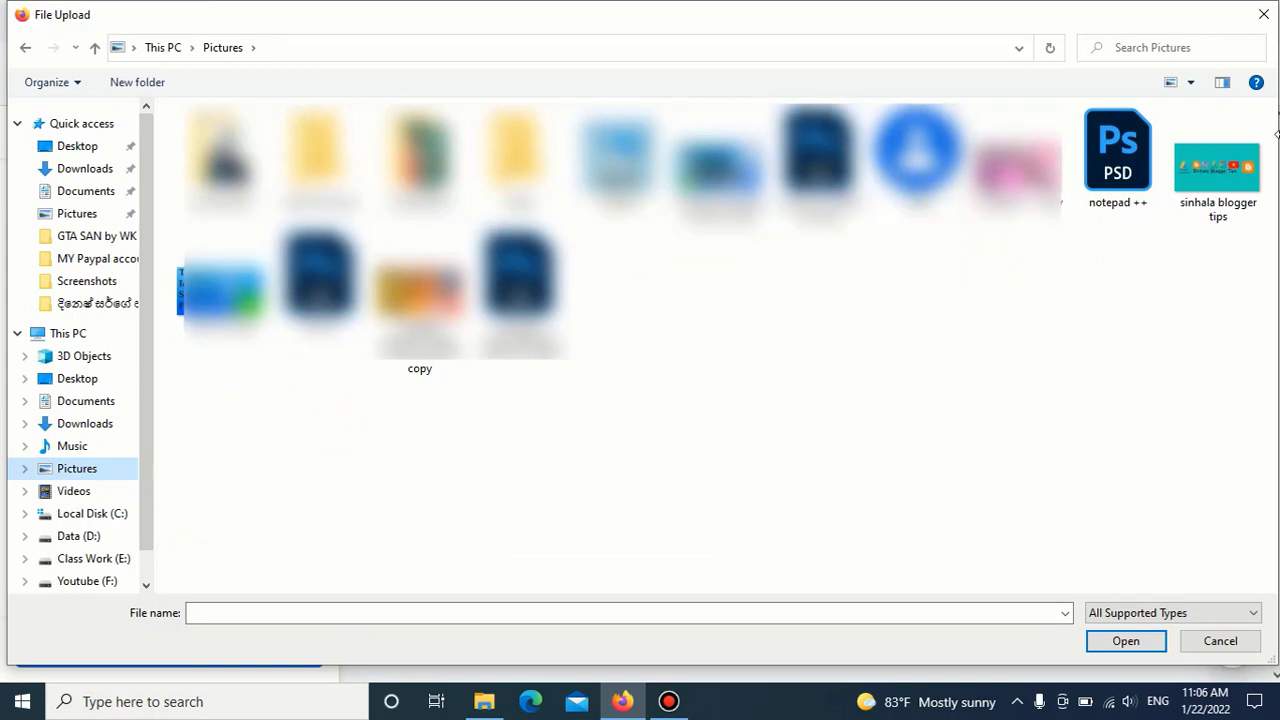
click(1217, 165)
click(1124, 641)
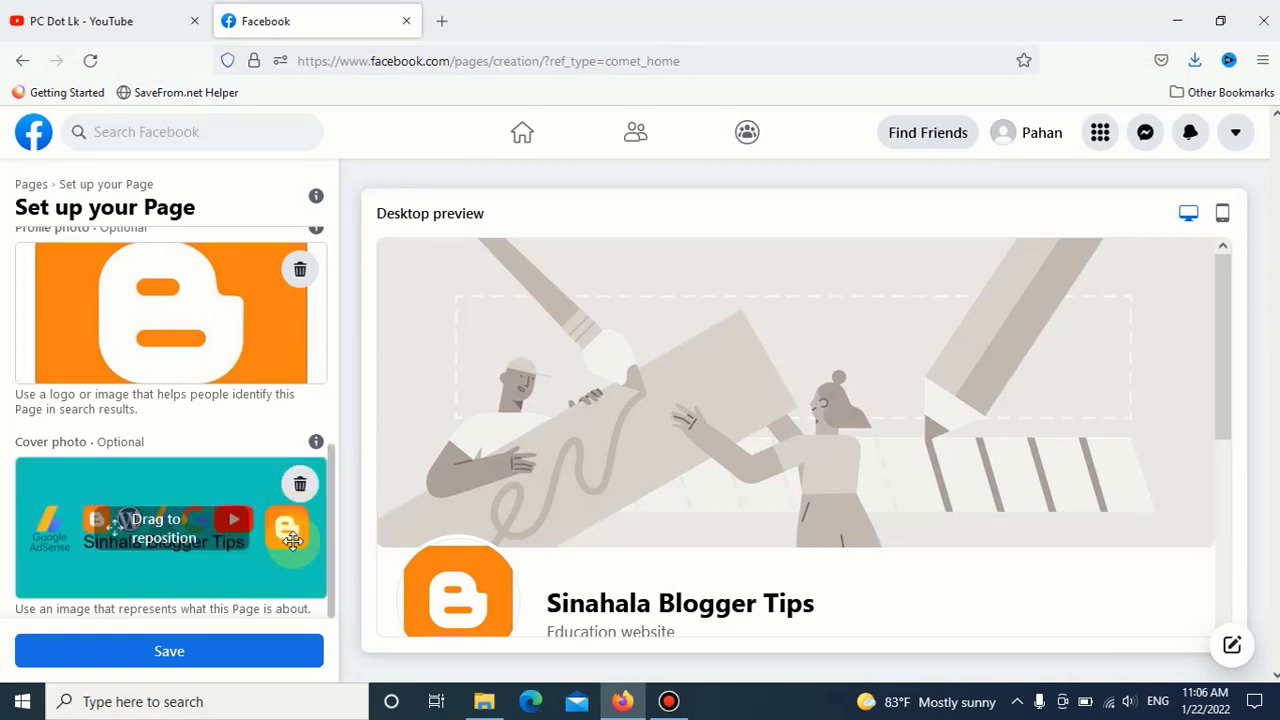
Examine the new cover photo and profile picture in the desktop preview.
scroll(714, 470, down, 2)
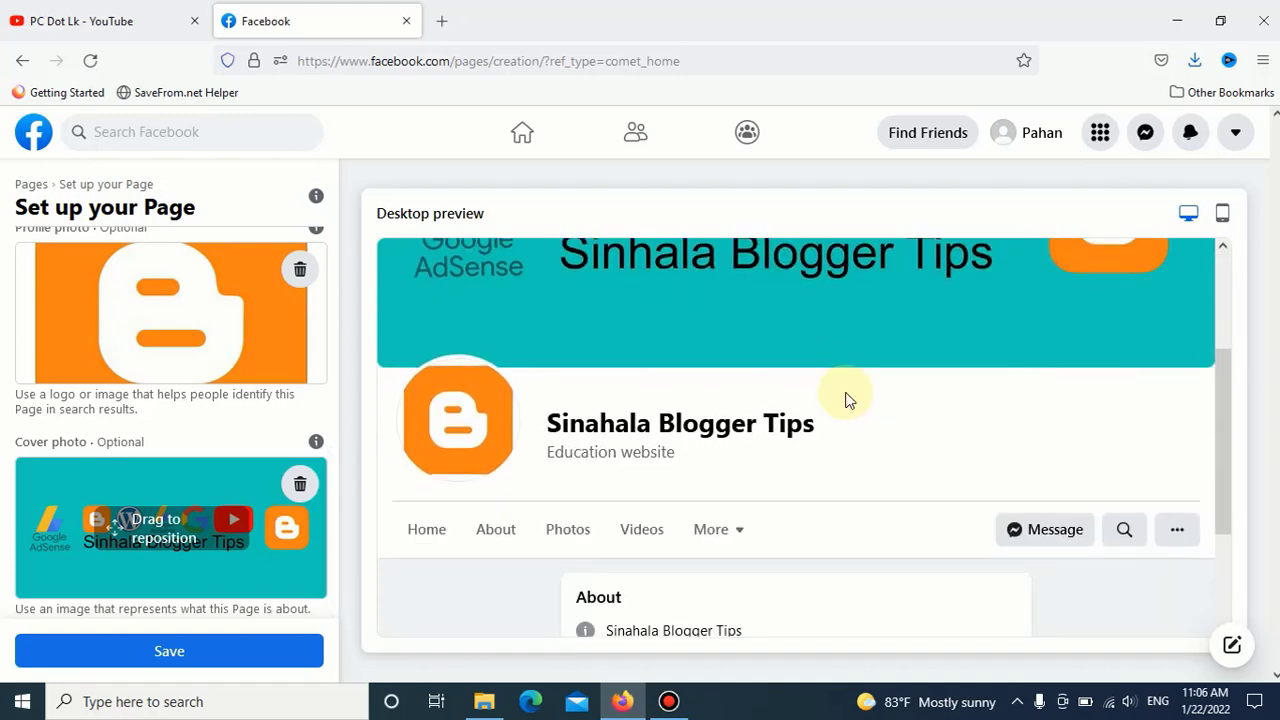
scroll(846, 398, up, 2)
scroll(762, 387, down, 2)
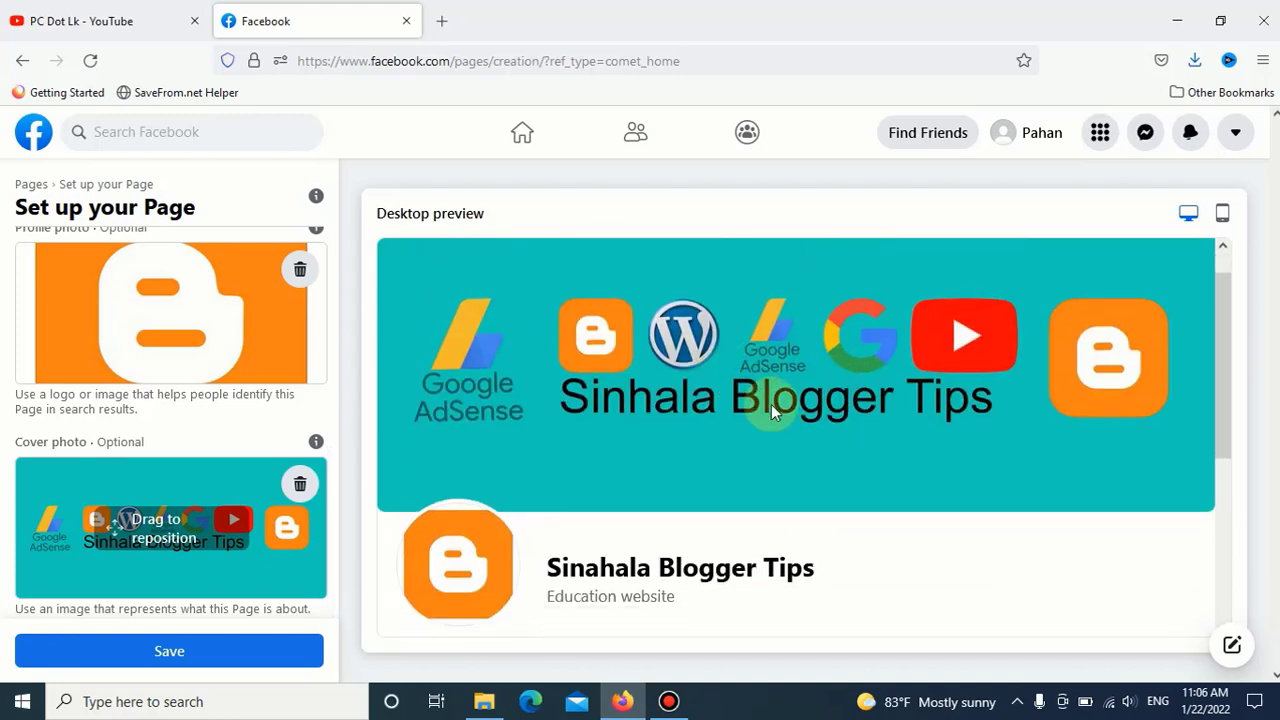
scroll(1105, 285, up, 2)
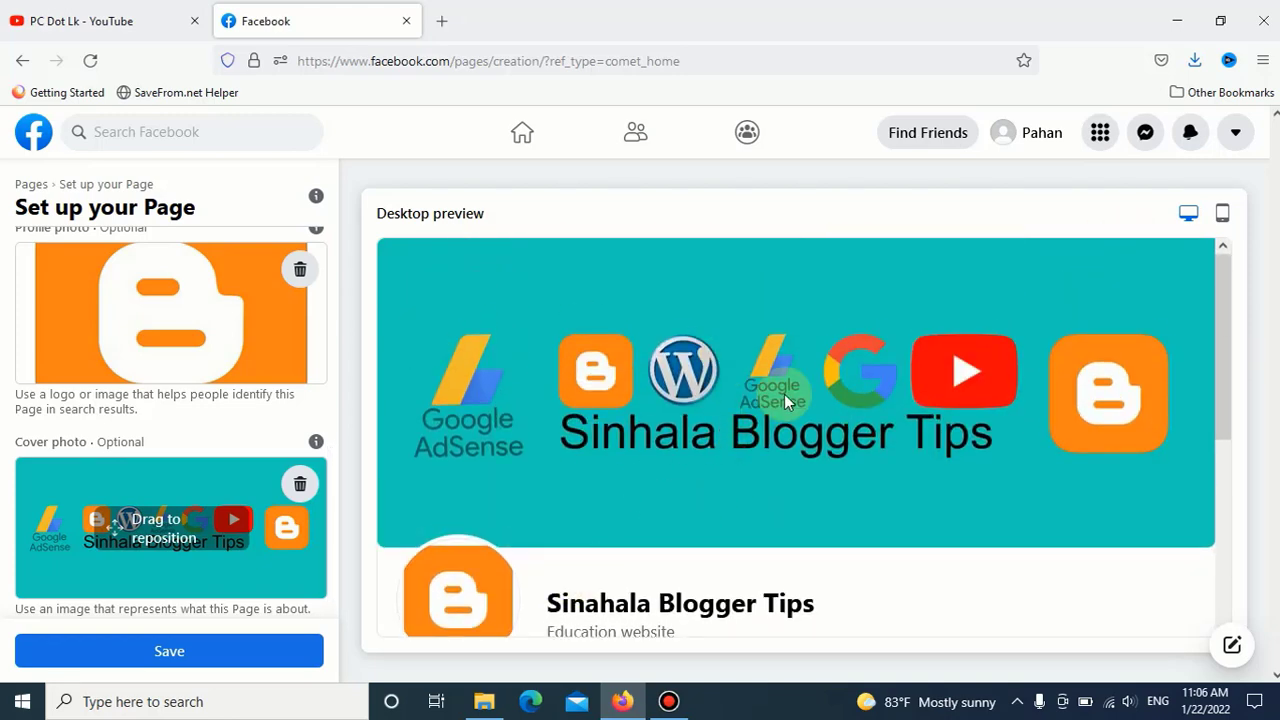
Examine the images, Page name and category in the mobile preview and switch back to the desktop preview.
click(1221, 216)
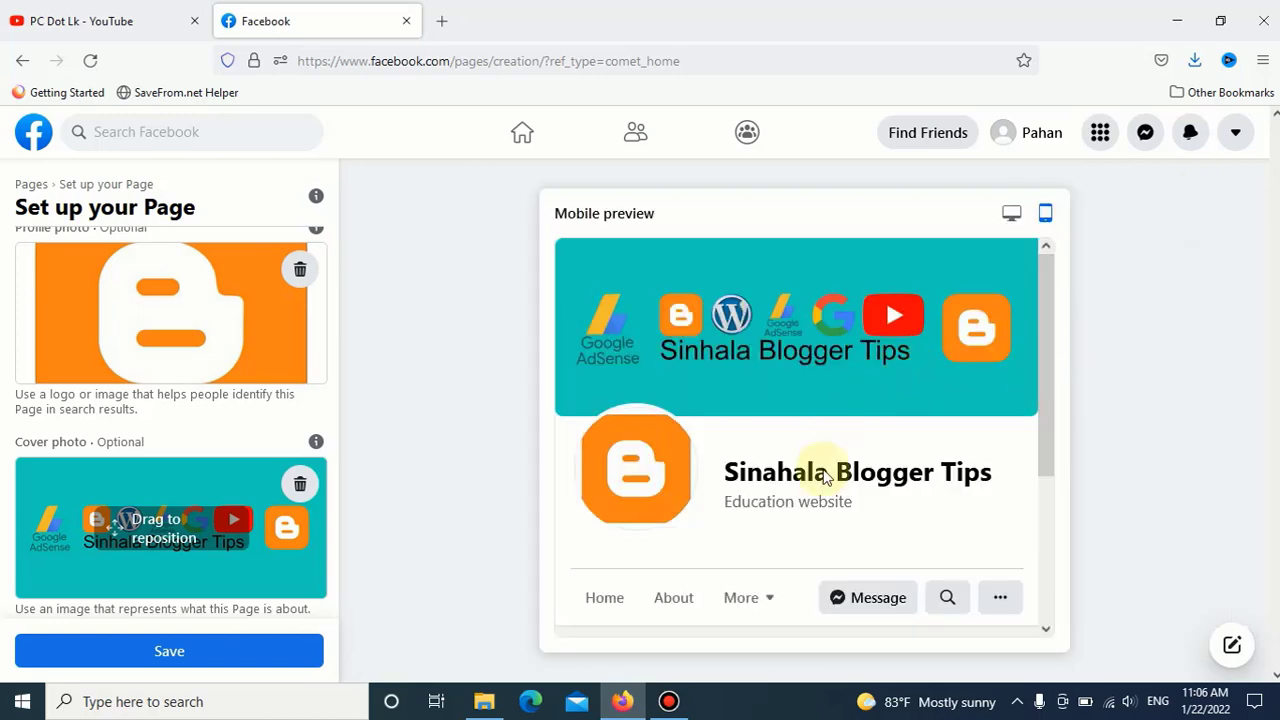
scroll(814, 430, down, 2)
scroll(812, 432, up, 2)
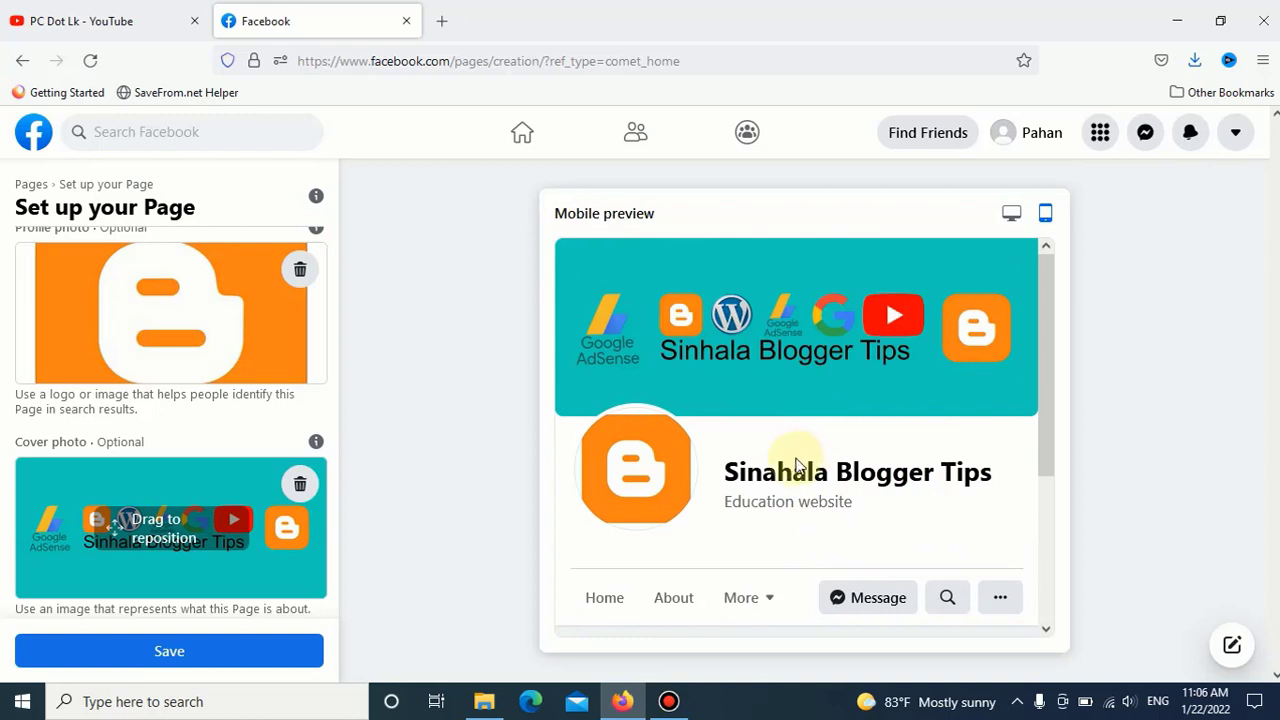
drag(706, 523, 809, 500)
click(884, 507)
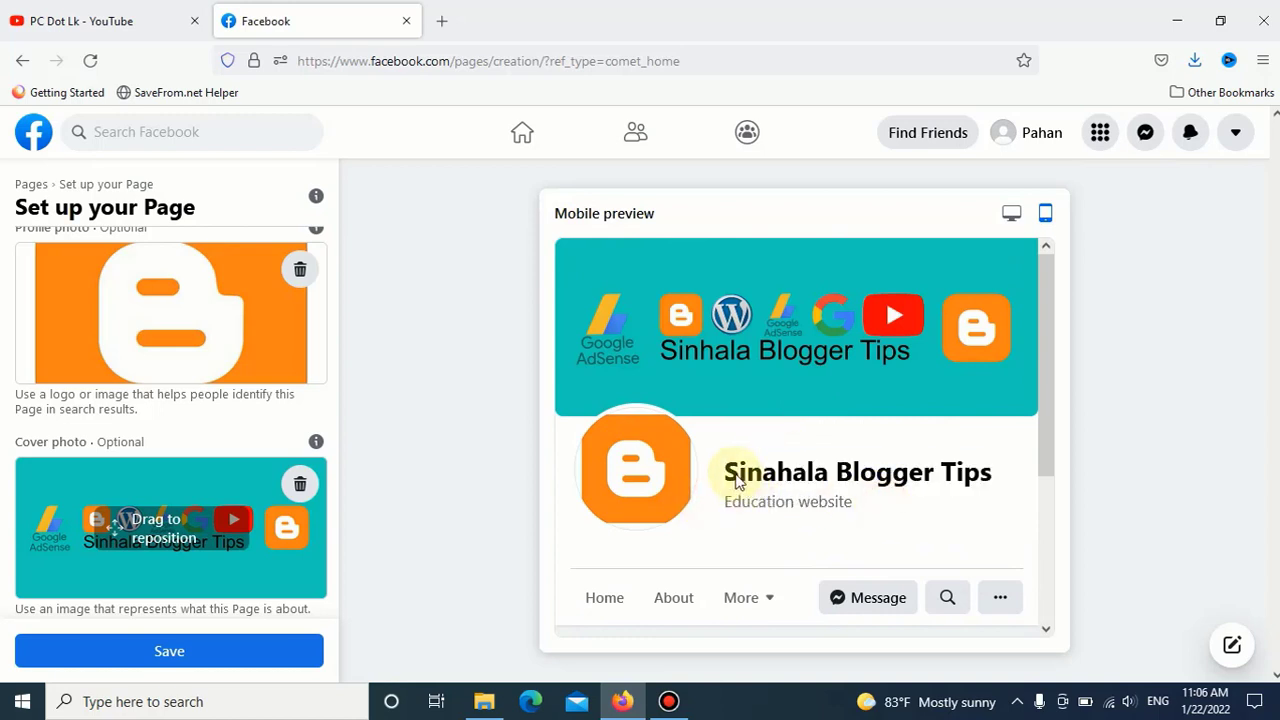
drag(723, 474, 880, 472)
click(920, 497)
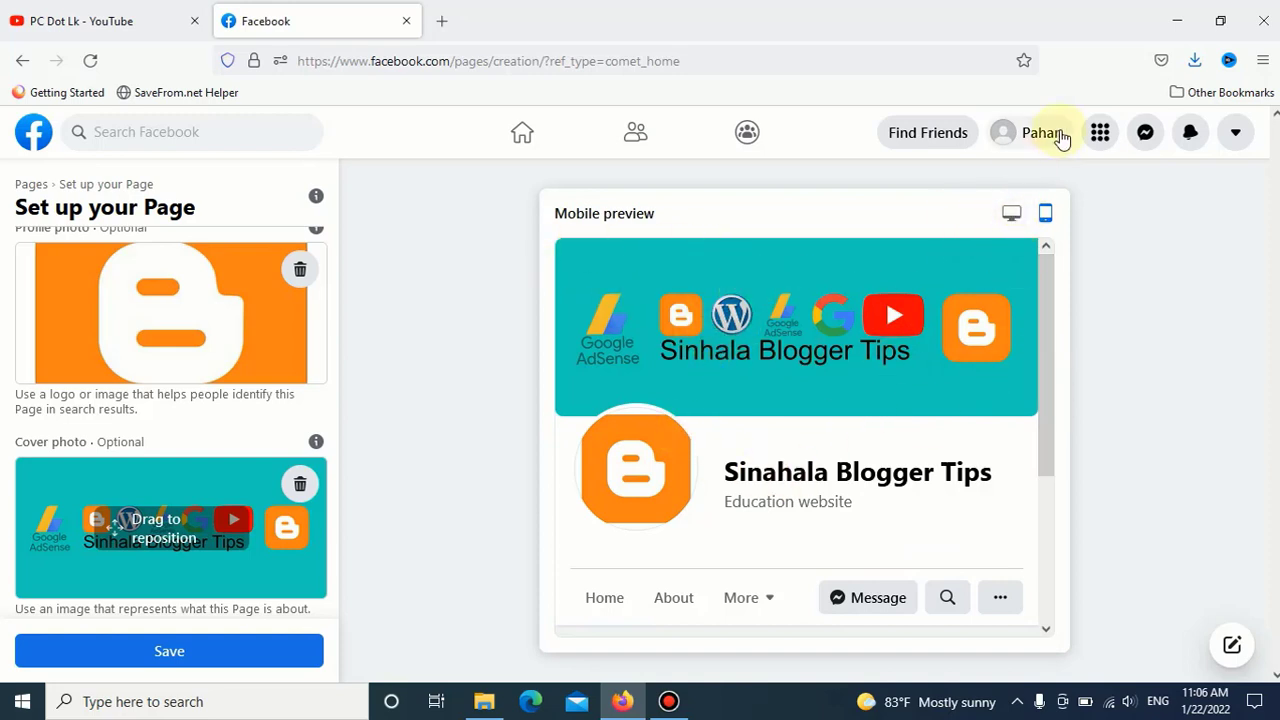
click(1011, 213)
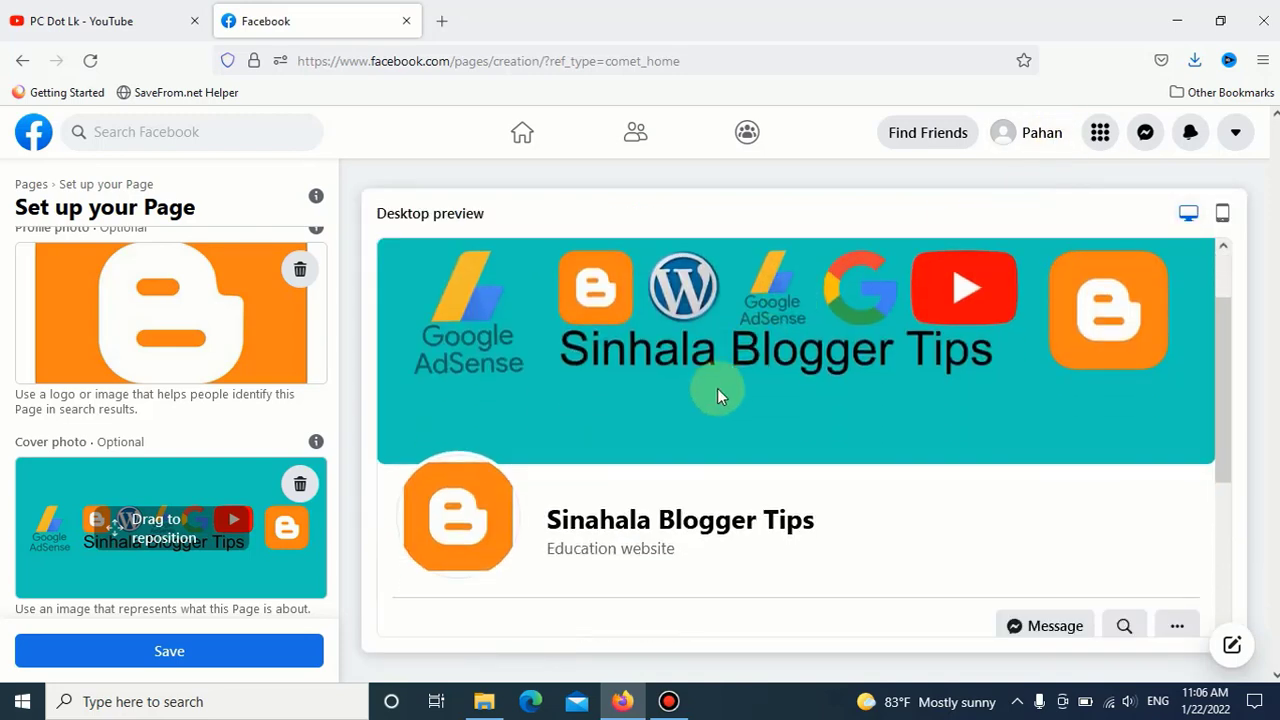
Look over the Page preview and setup details once more and save the Page setup.
scroll(717, 395, down, 2)
scroll(331, 372, up, 4)
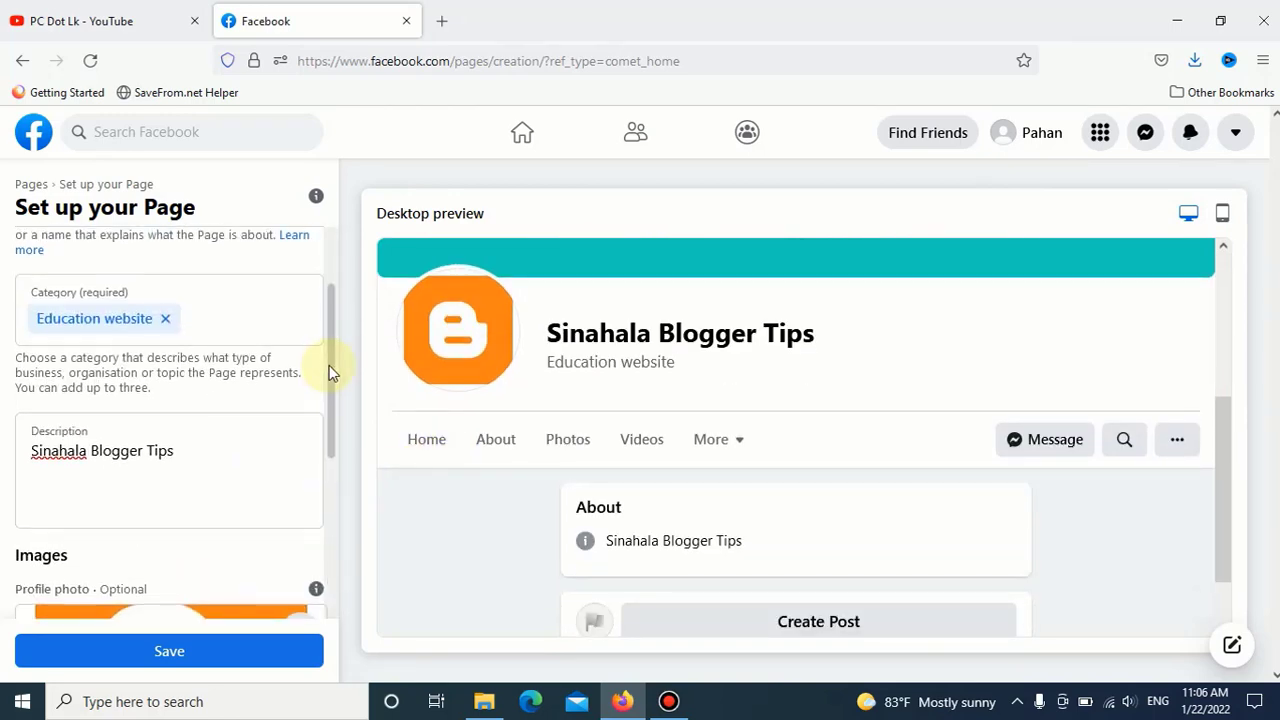
scroll(331, 371, up, 2)
scroll(331, 371, down, 5)
click(229, 652)
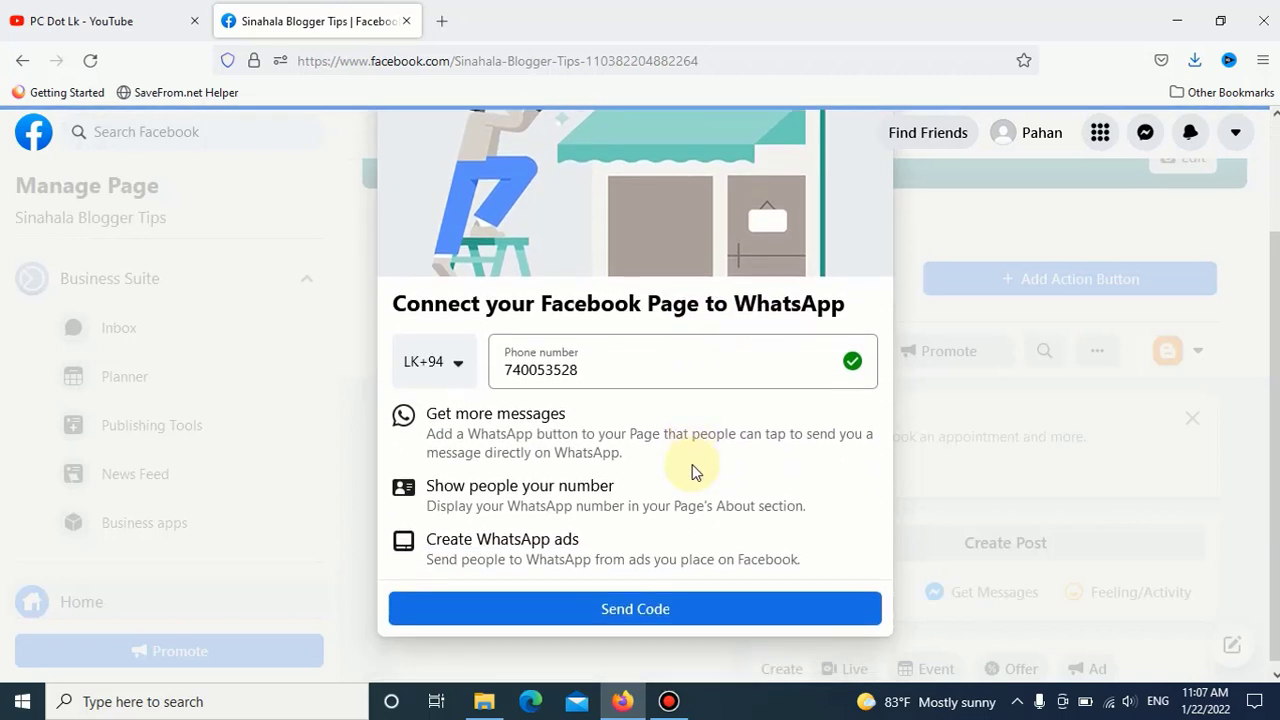
Look over the WhatsApp connection offer and its phone number field, and leave it without connecting a number.
click(606, 360)
drag(512, 363, 484, 370)
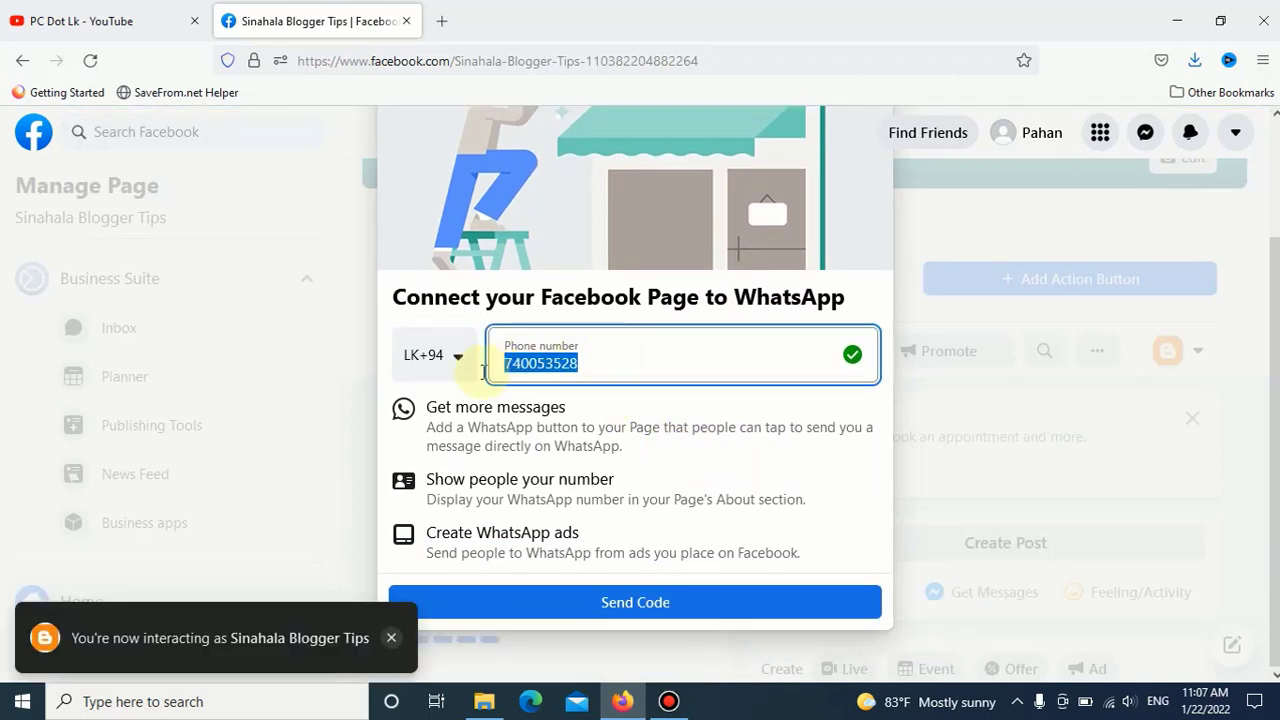
drag(581, 363, 486, 366)
click(608, 369)
scroll(714, 409, up, 2)
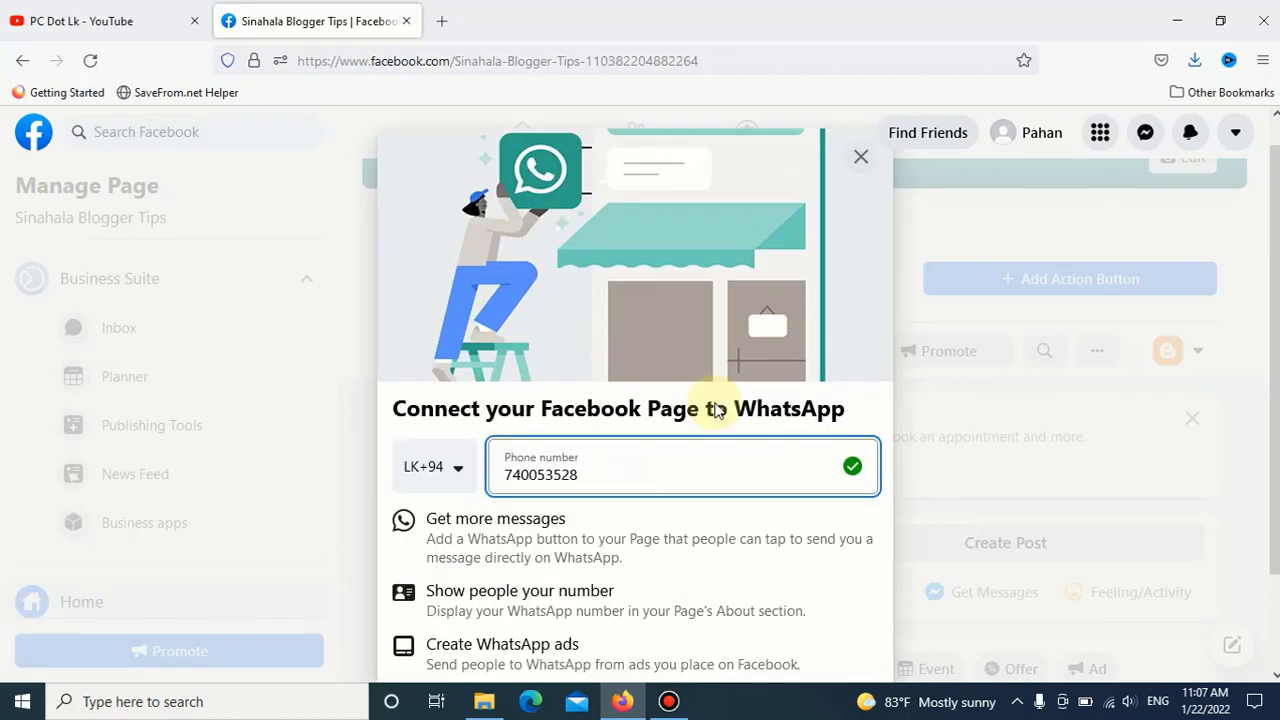
scroll(715, 490, down, 2)
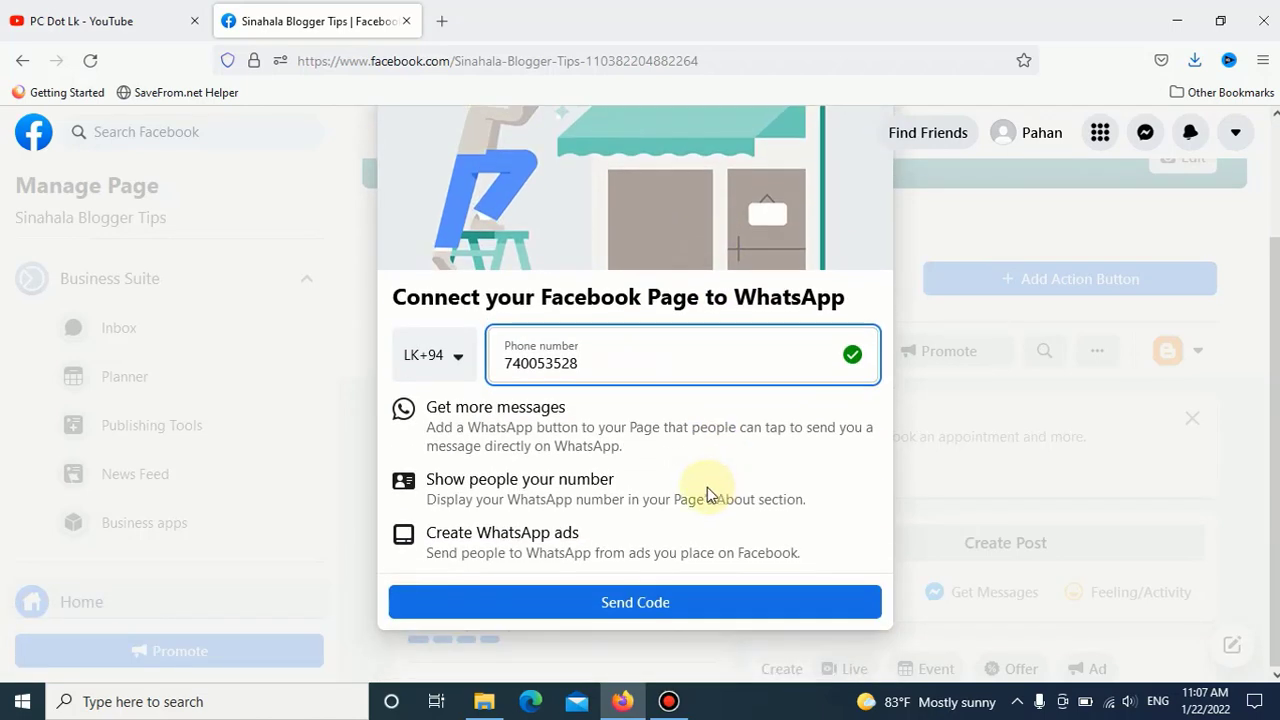
scroll(631, 365, up, 2)
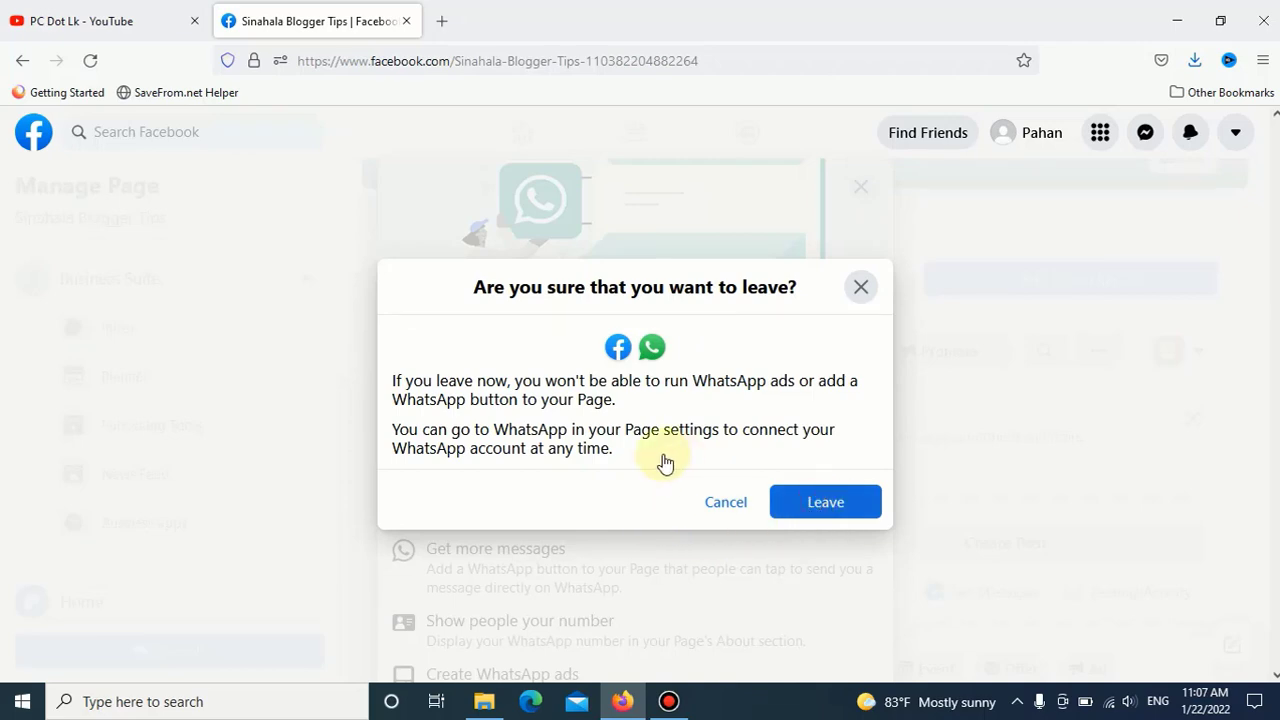
Start adding a button to the Page from its setup suggestion.
scroll(700, 460, down, 2)
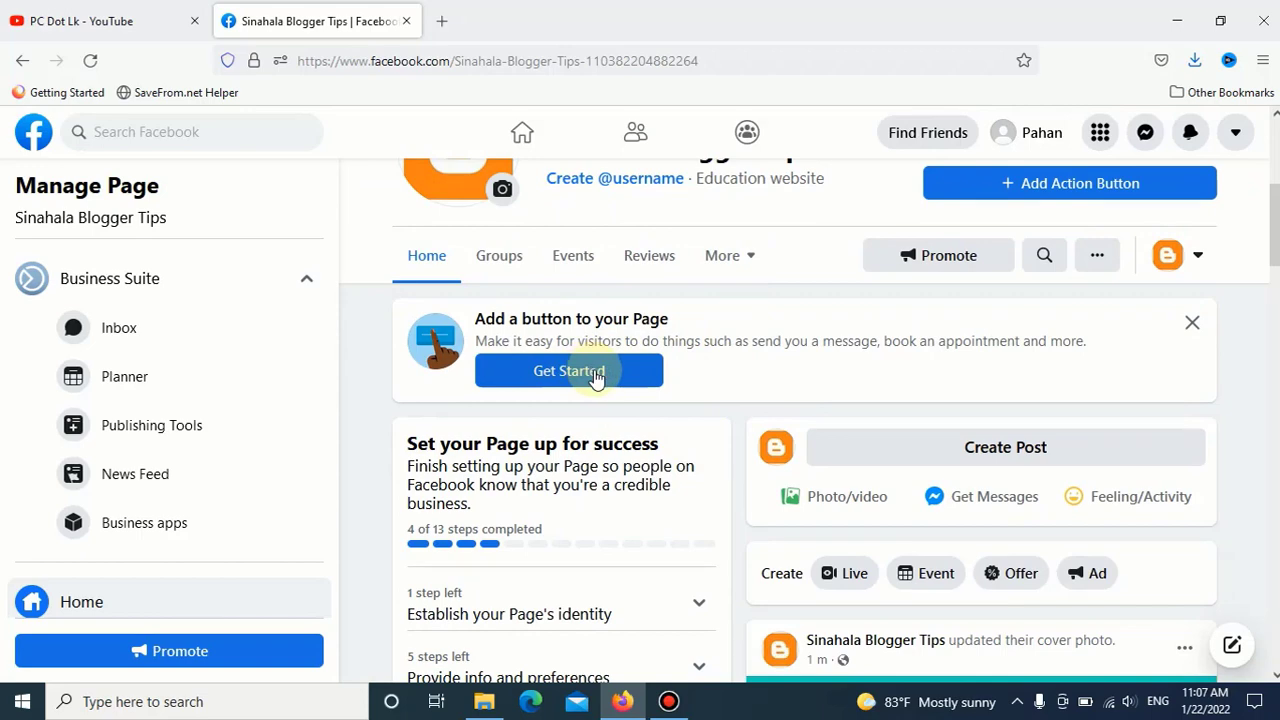
click(595, 378)
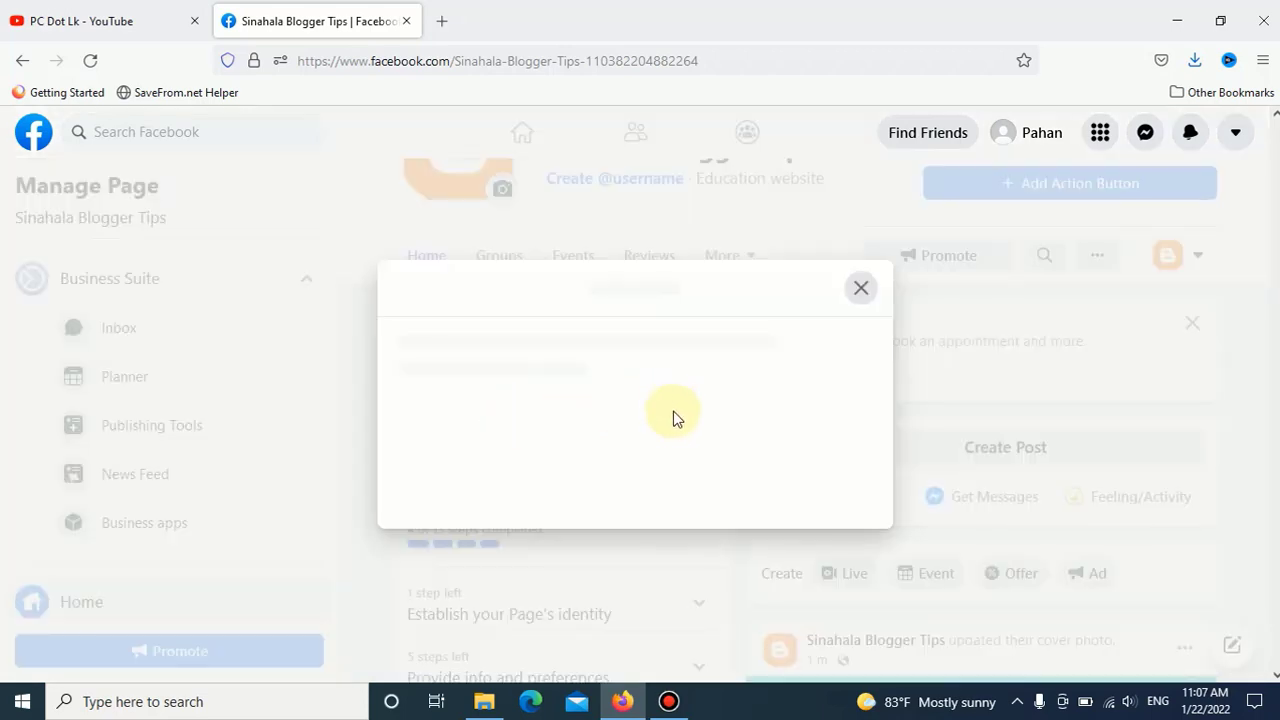